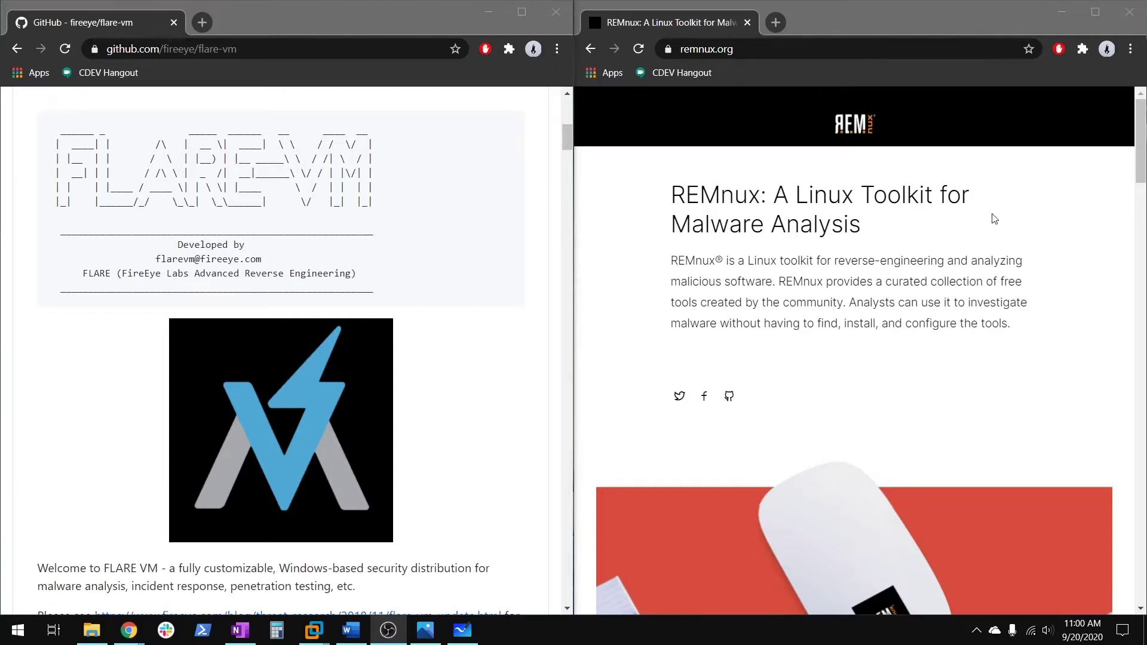
Switch to VMware Workstation and view the remnux-v7 virtual machine followed by the FlareVM one.
mouse_move(315, 629)
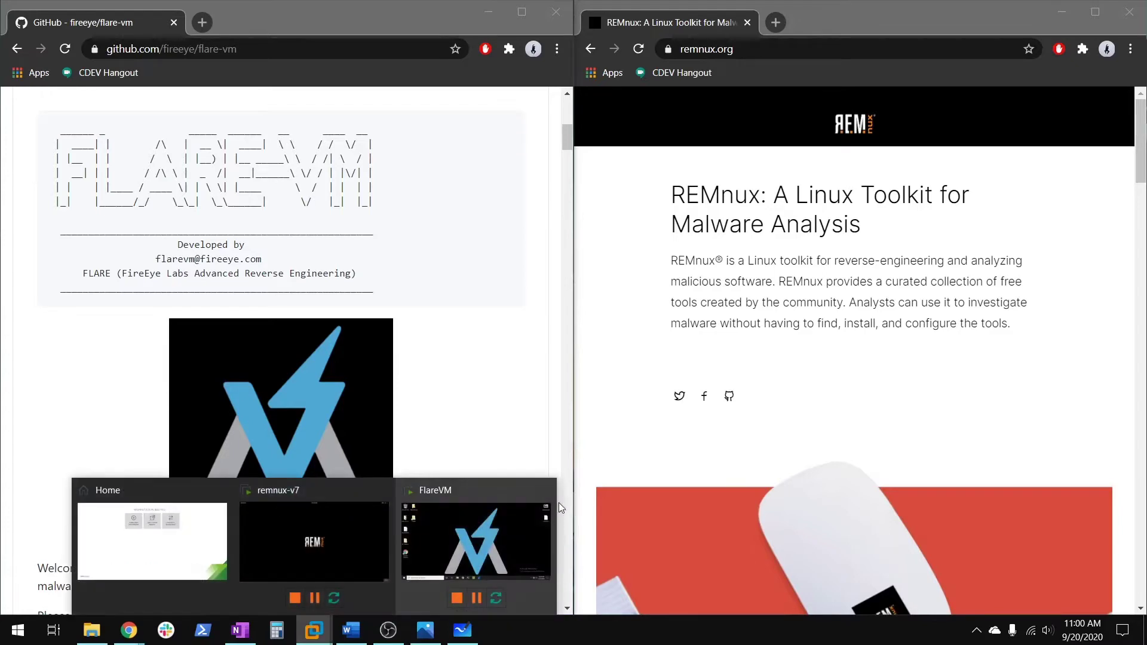
left_click(312, 526)
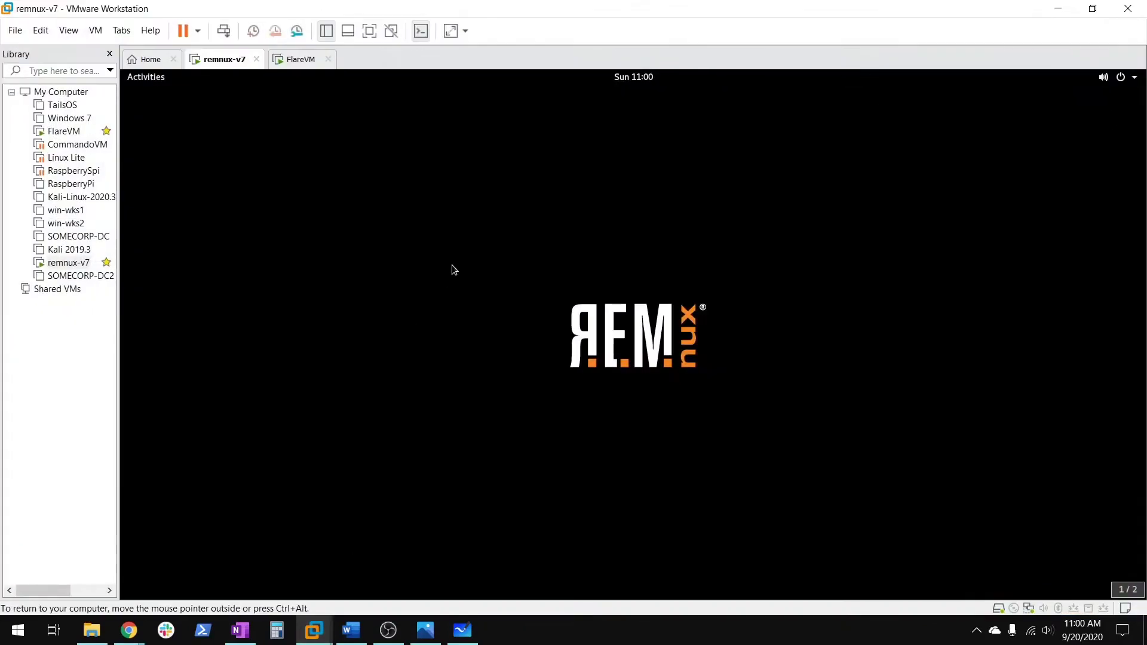
left_click(294, 61)
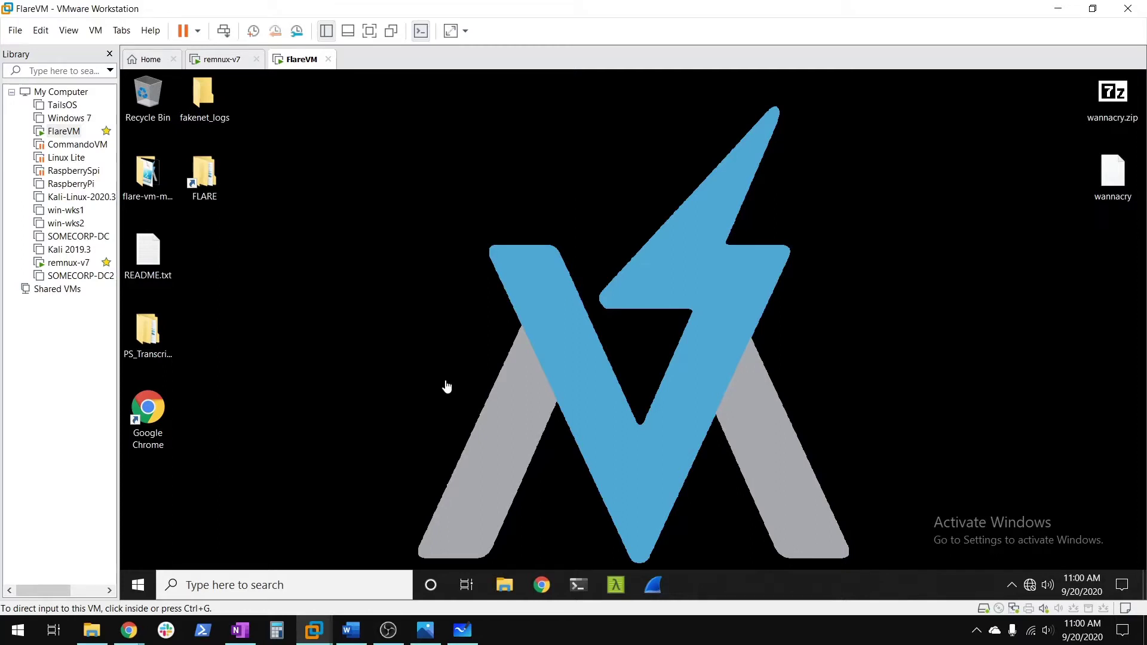
Open the Virtual Network Editor and review the settings of the VMnet8 and VMnet14 networks.
left_click(41, 31)
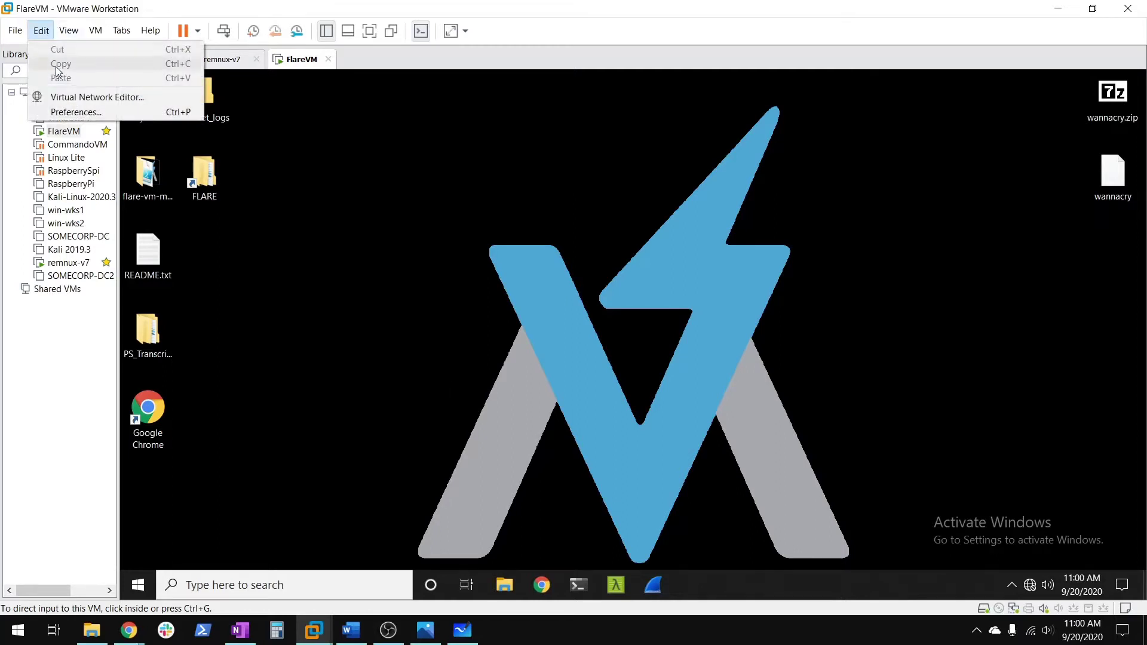
left_click(80, 98)
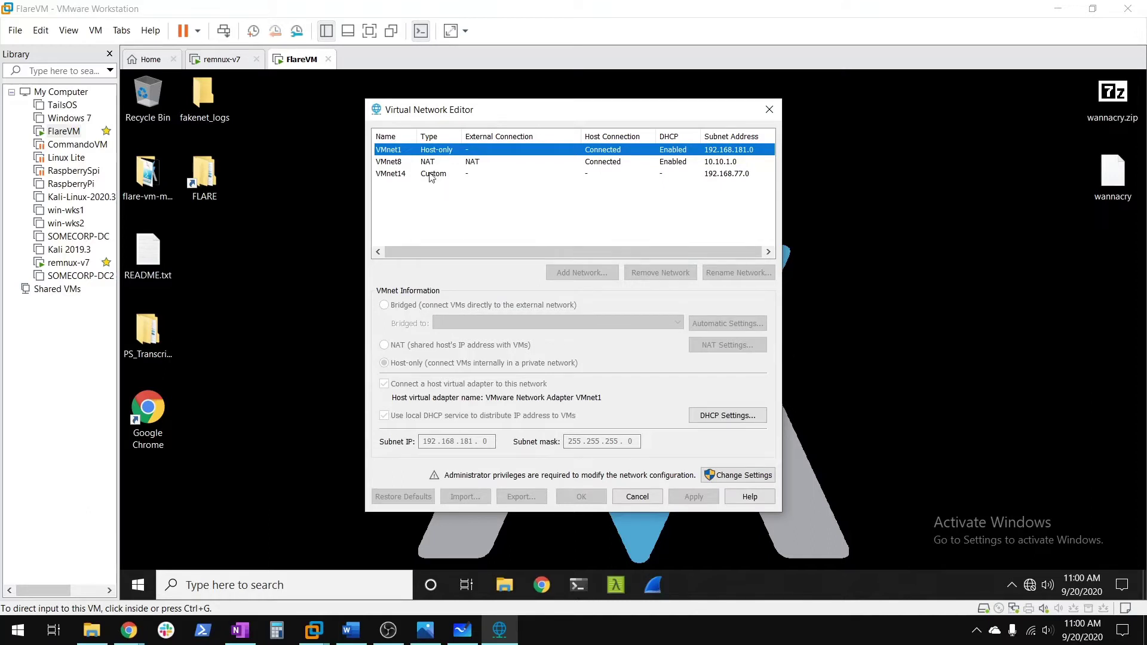
left_click(408, 165)
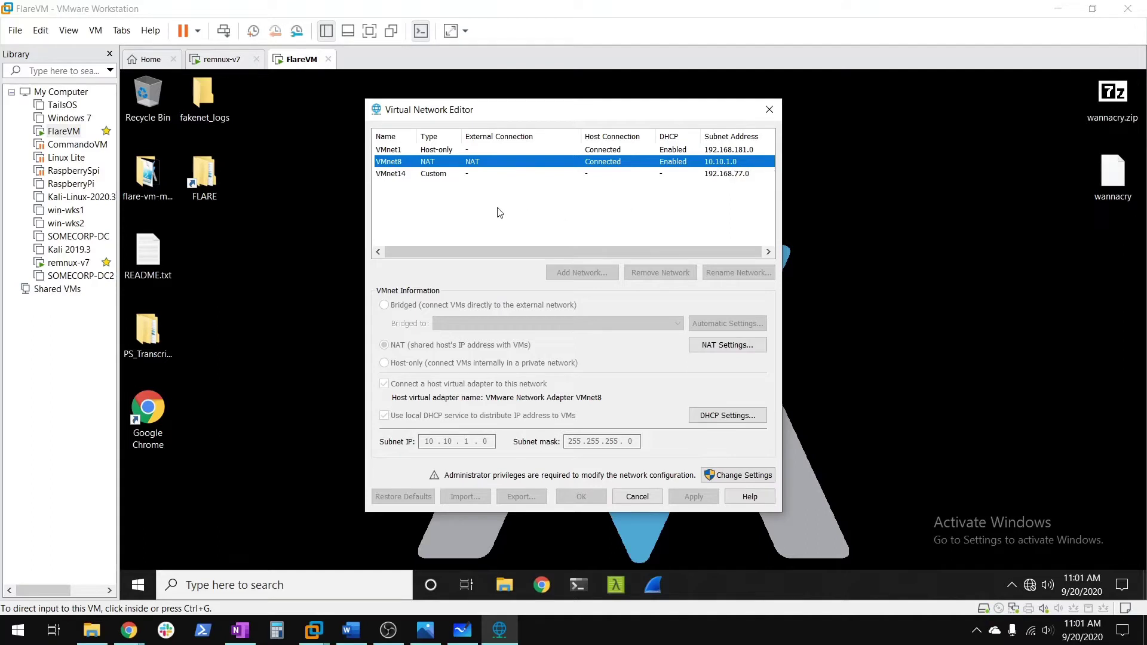
left_click(426, 174)
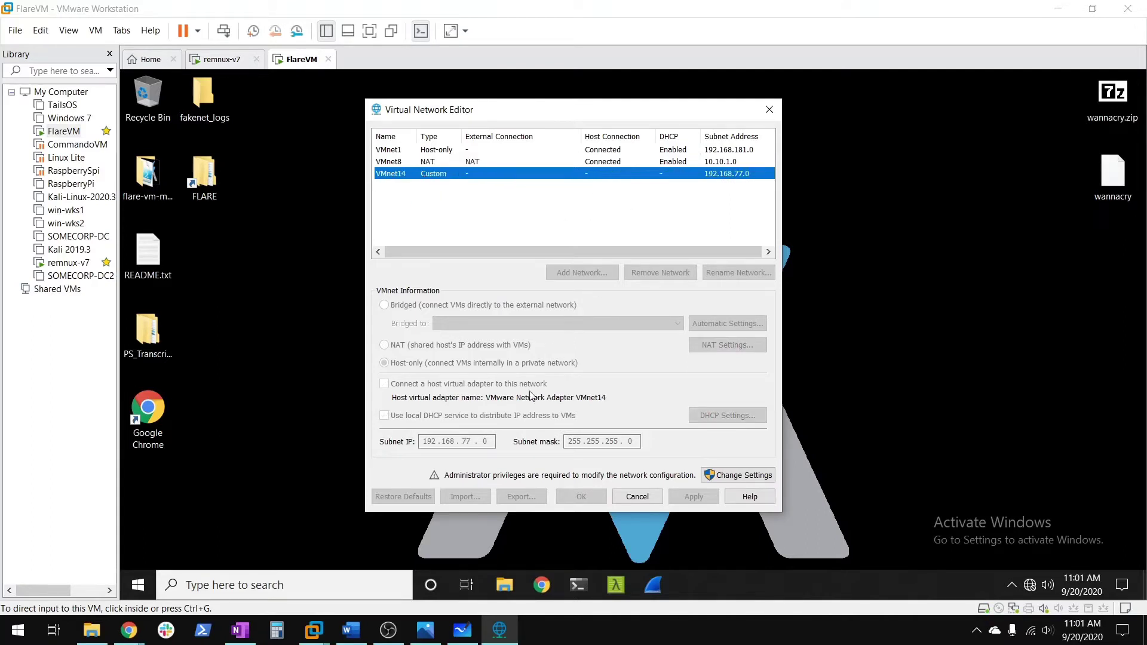
Unlock the network configuration with administrator privileges, examine VMnet14's host adapter and DHCP options, and close the editor.
left_click(727, 476)
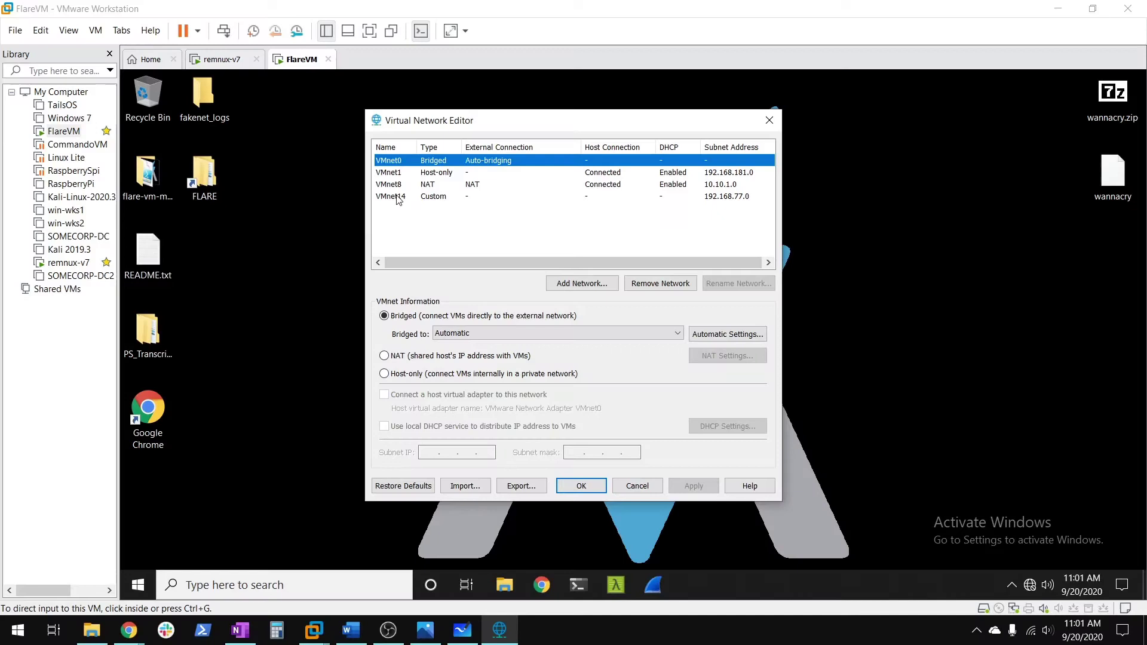
left_click(400, 198)
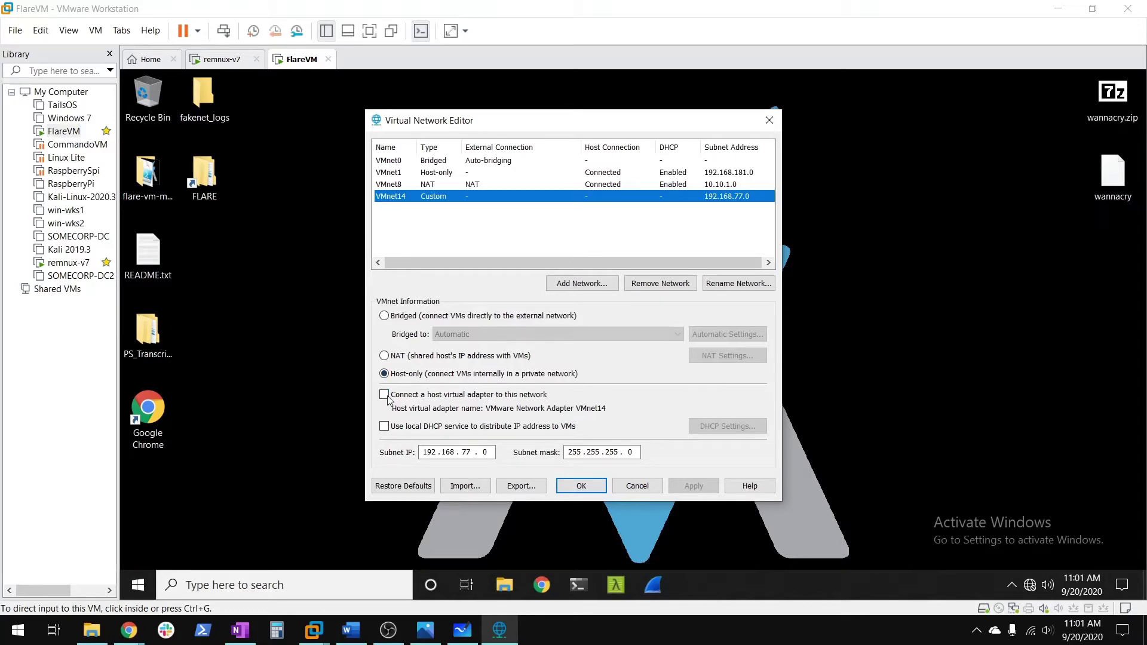
left_click(582, 487)
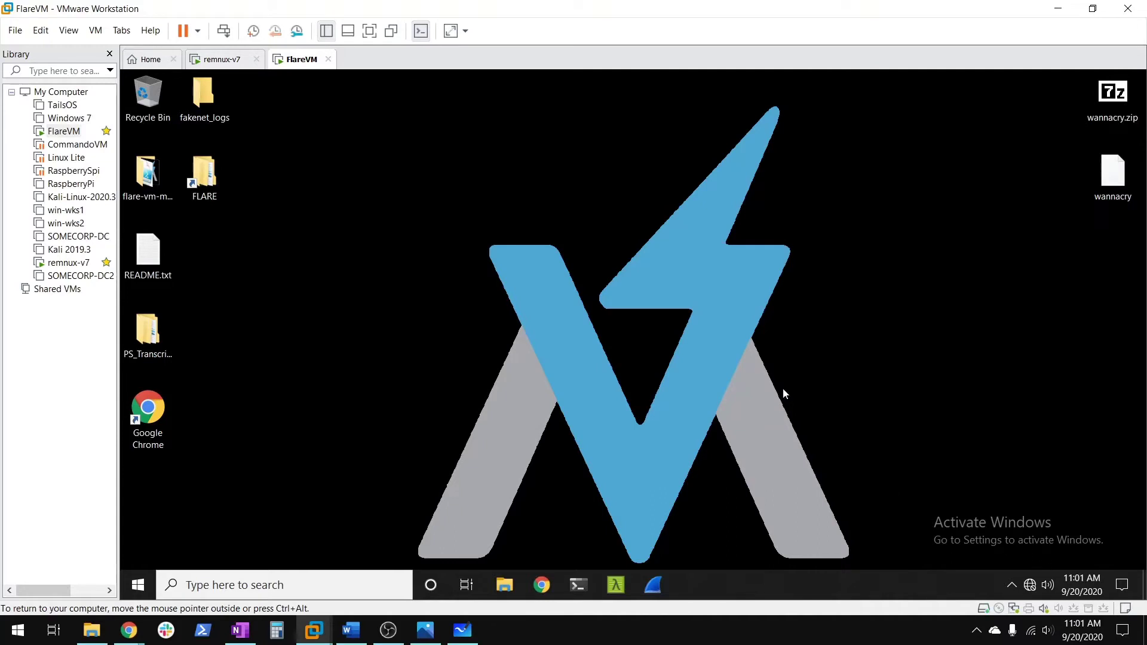
Check which virtual network FlareVM's network adapter uses in its virtual machine settings, and close the settings.
right_click(64, 131)
left_click(105, 370)
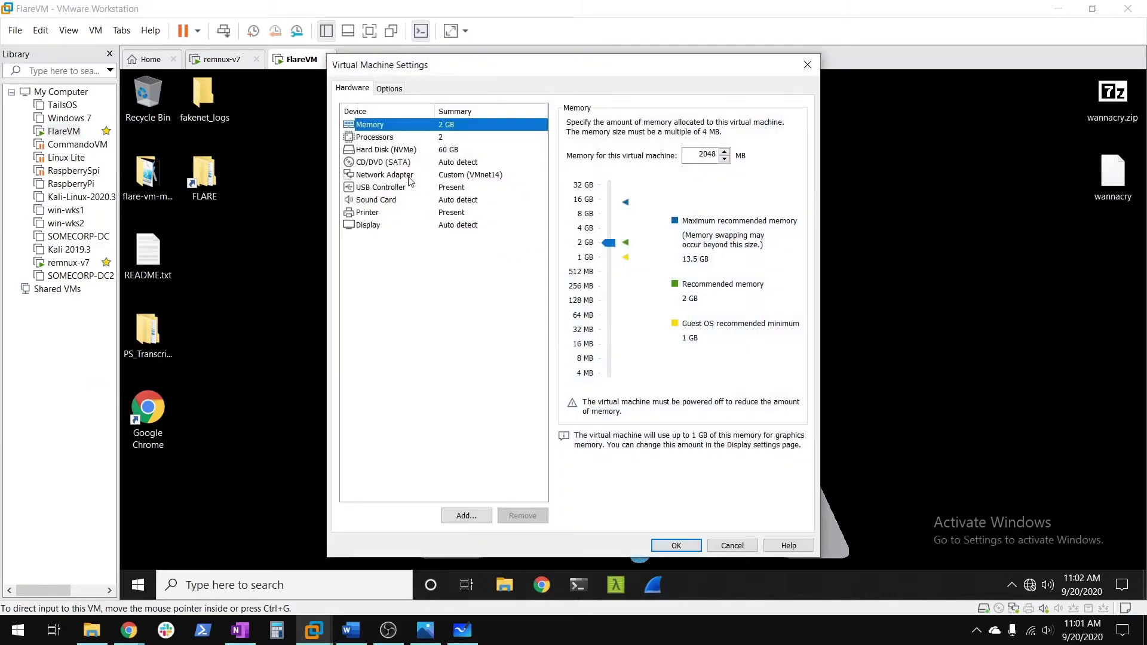
left_click(392, 177)
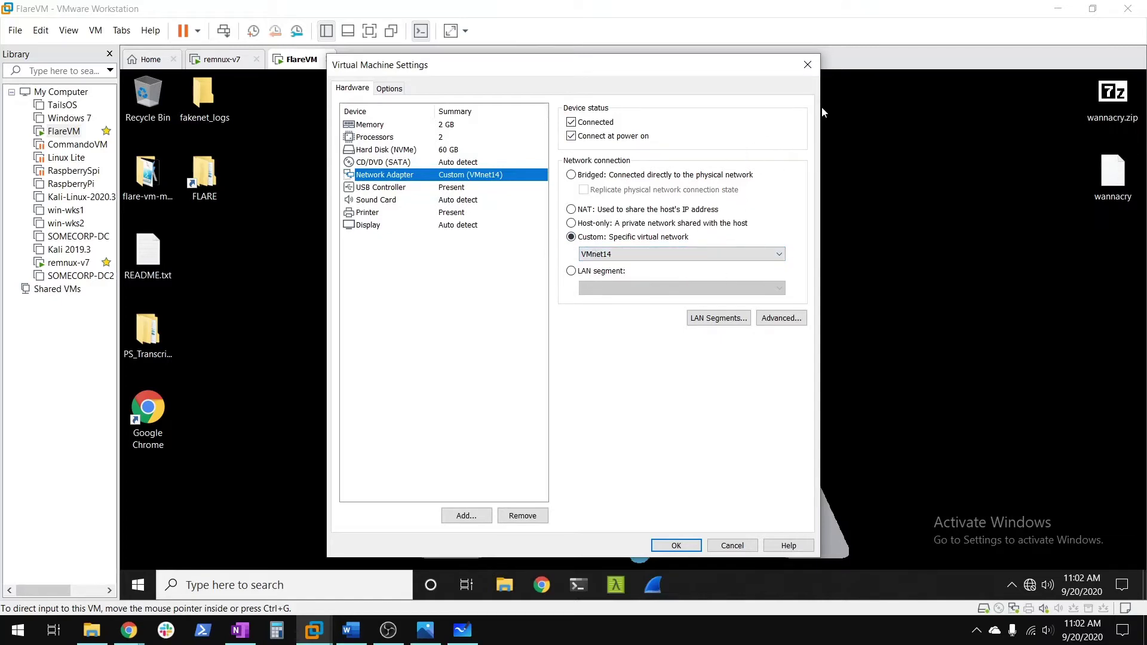
left_click(806, 62)
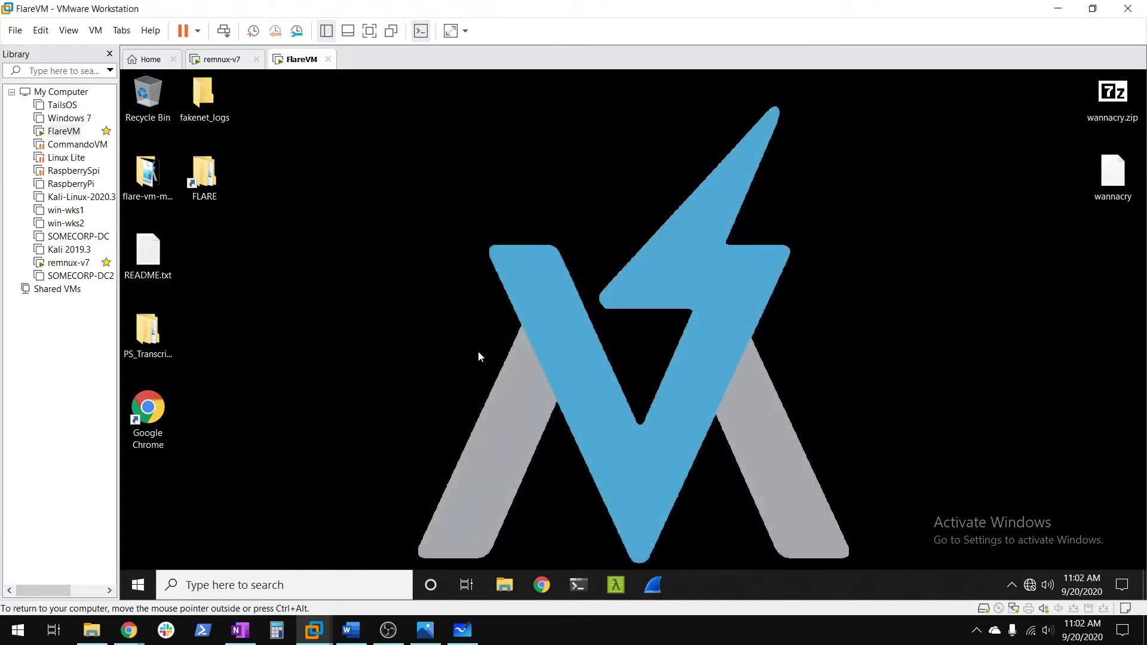
Test internet access by trying to load google.com in the Chrome browser inside FlareVM, and close the browser.
left_click(536, 589)
type("googe")
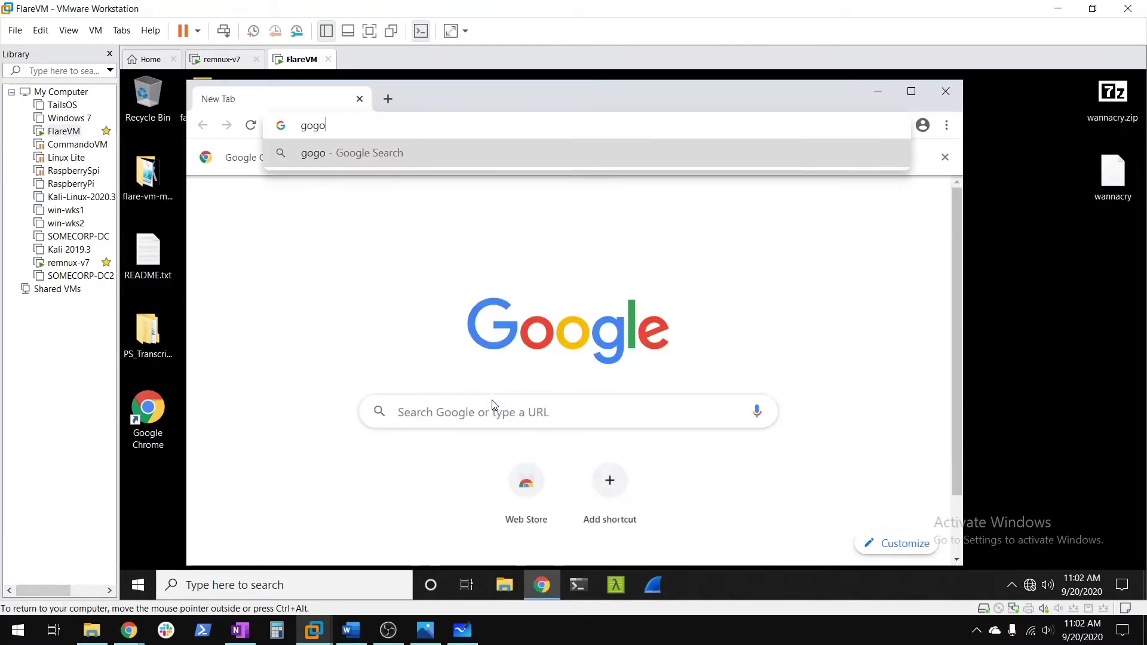
key("BackSpace")
key("BackSpace")
key("BackSpace")
key("BackSpace")
type("oogle.com")
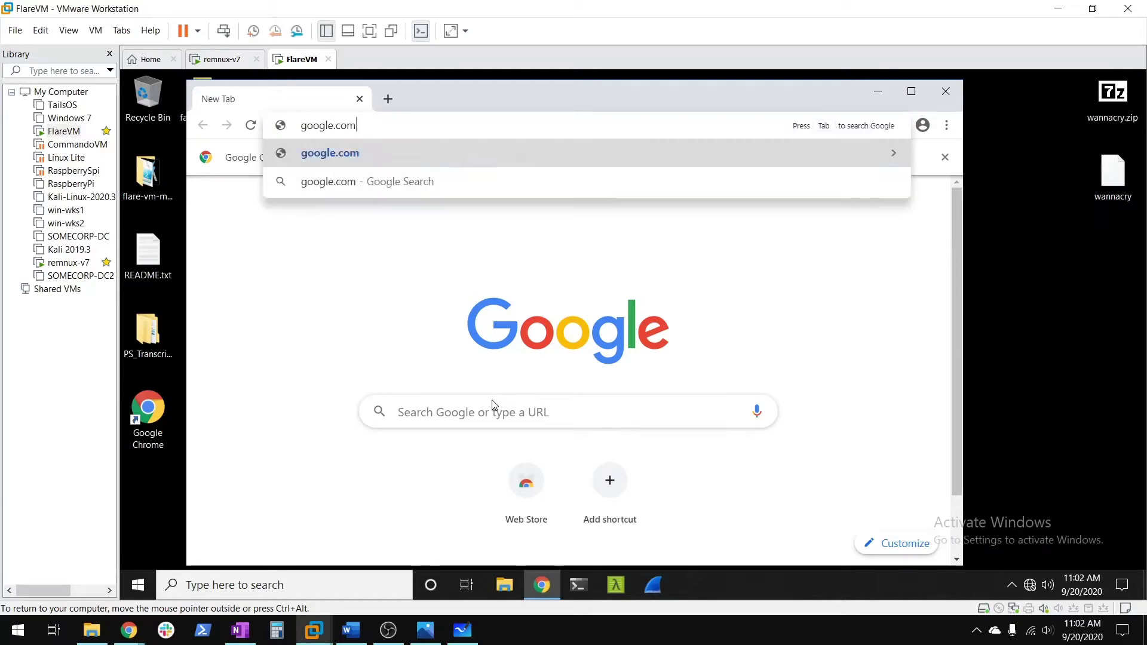
key("Return")
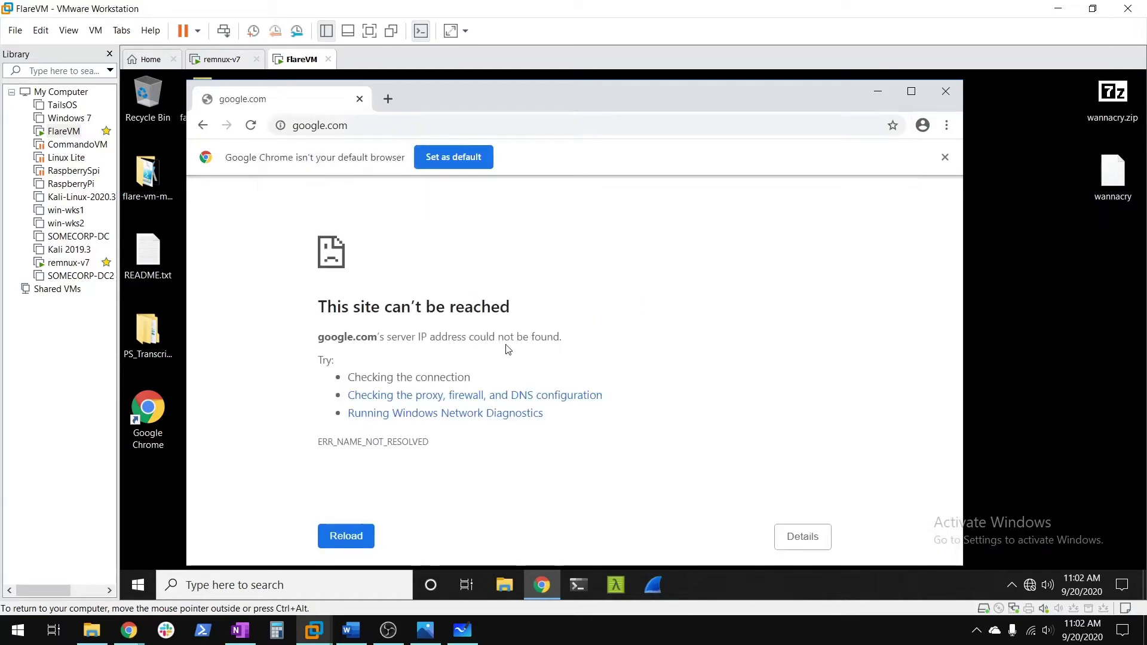
left_click(946, 93)
Test FlareVM's network isolation from a PowerShell terminal by pinging 8.8.8.8 and 10.0.0.1, stopping each ping early.
left_click(591, 587)
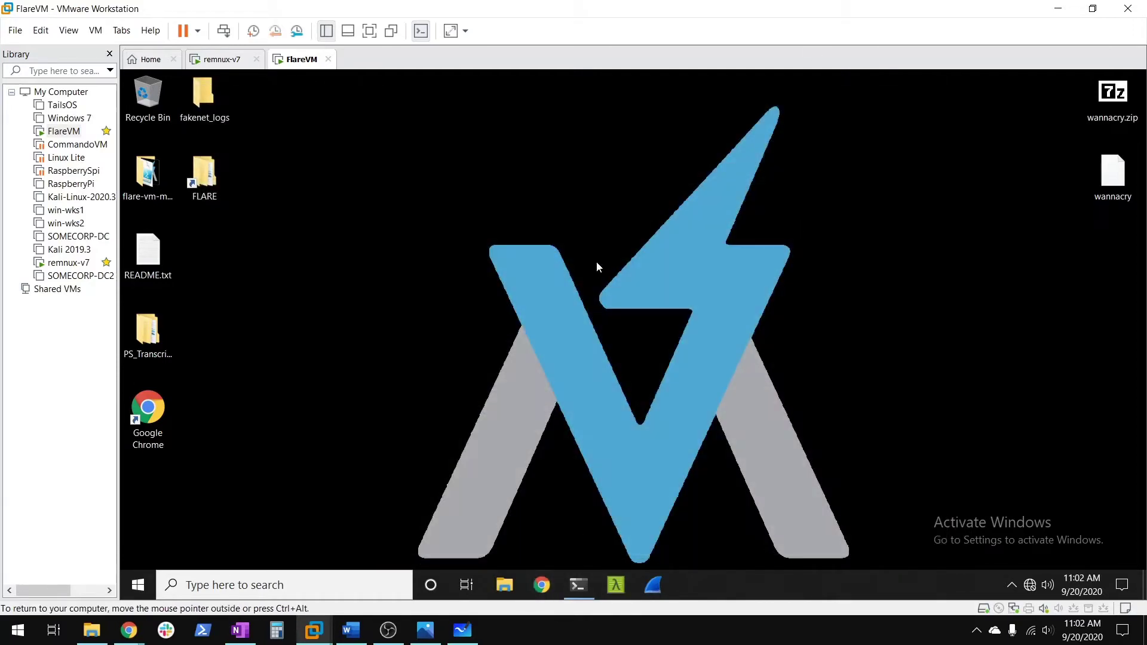
type("ping 8.8.8.8")
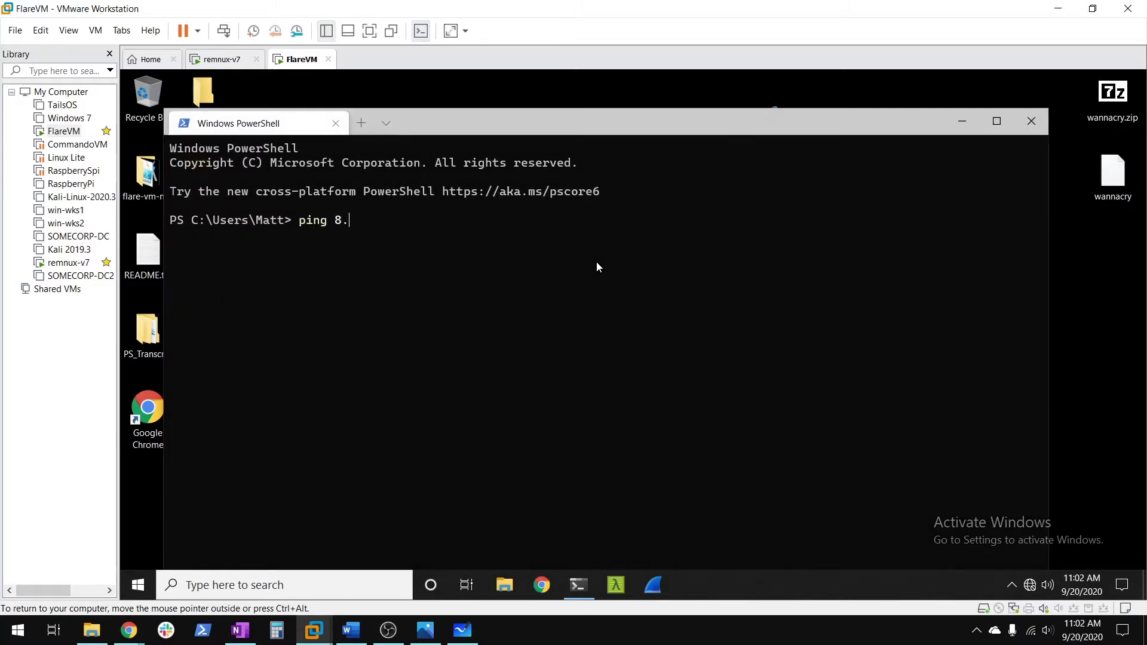
key("Return")
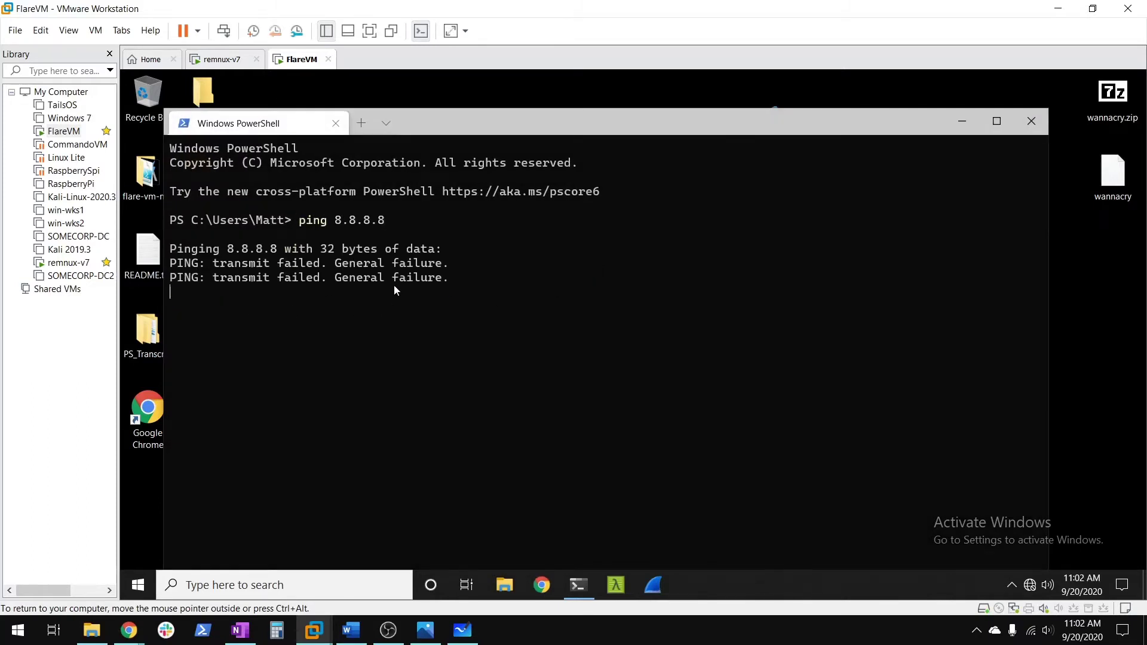
key("ctrl+c")
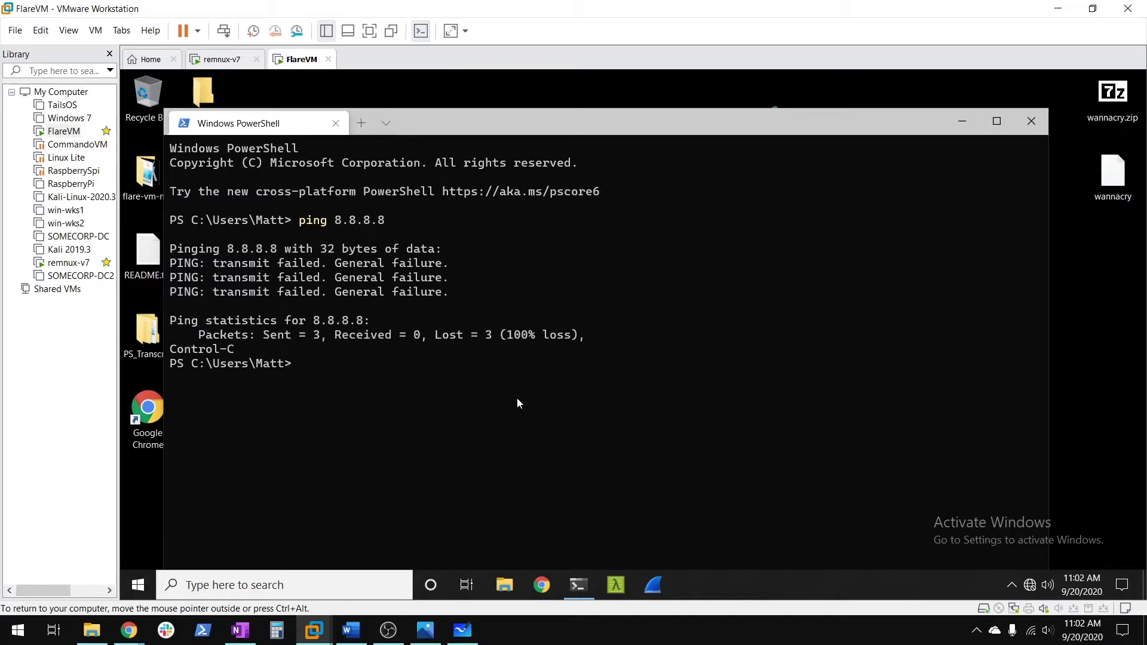
type("ping 10.0.0.1")
key("Return")
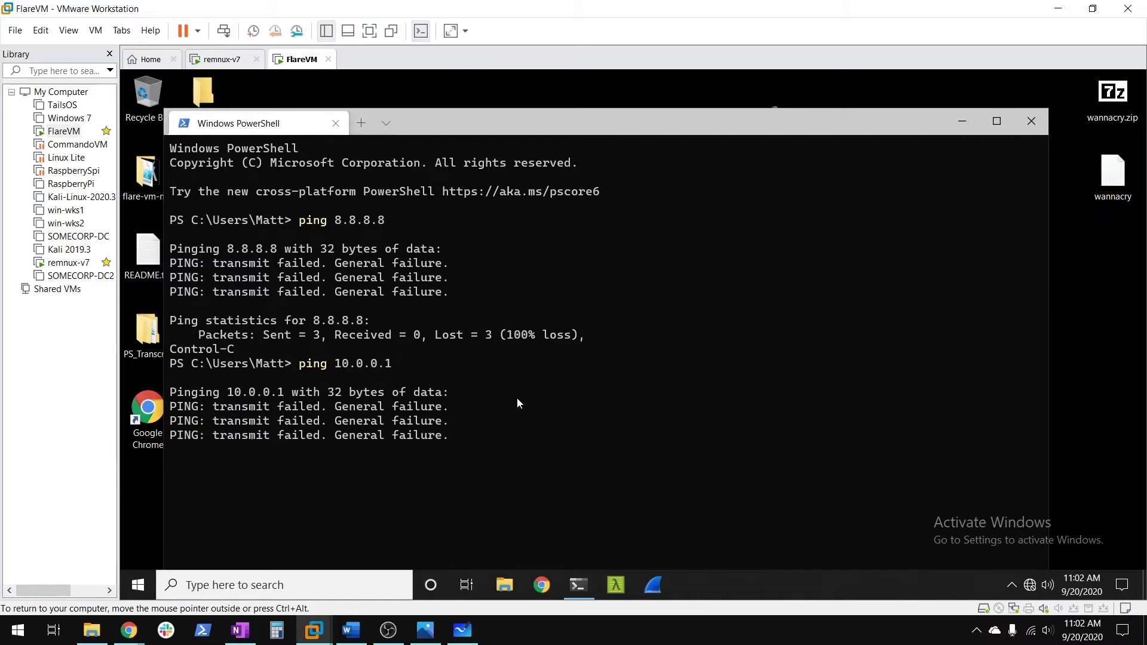
key("ctrl+c")
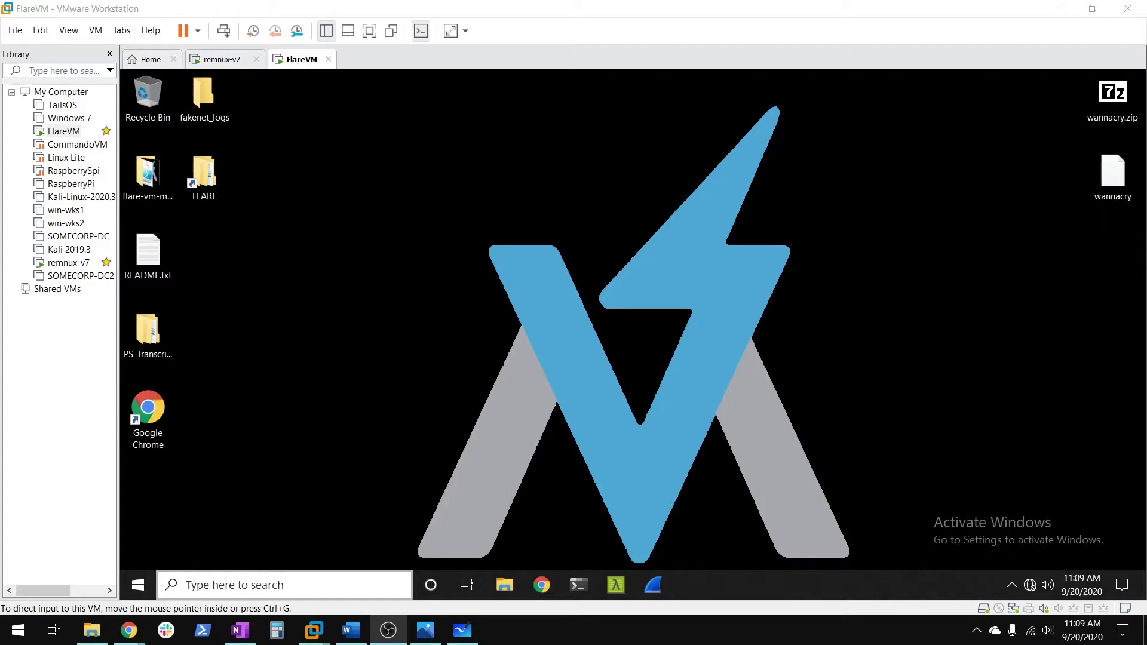
left_click(219, 58)
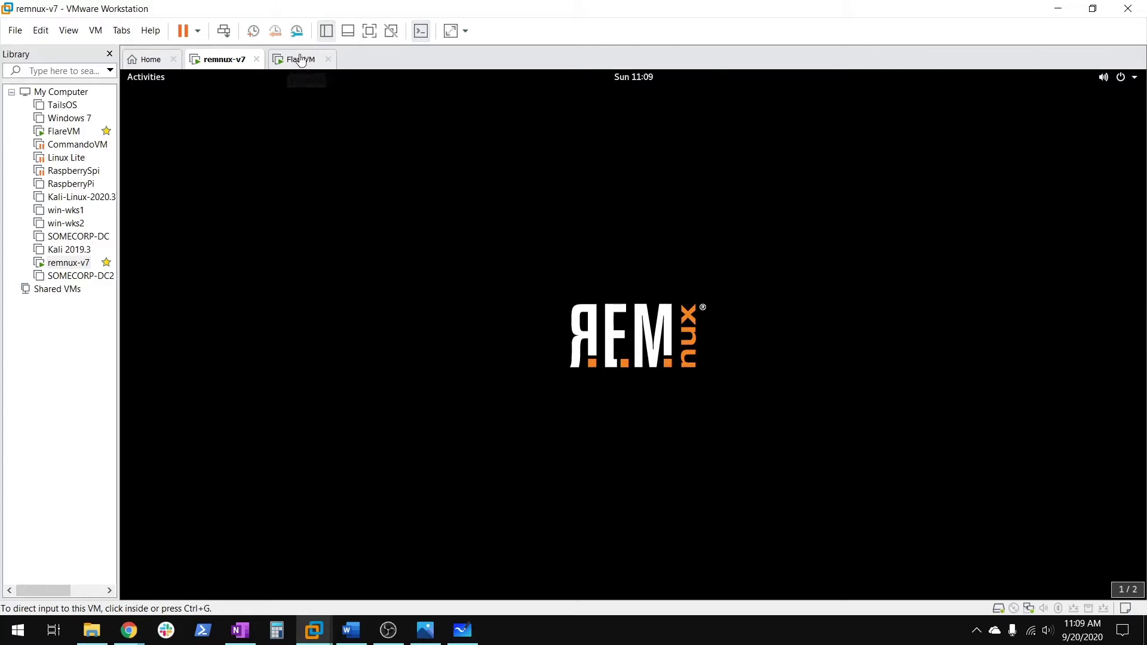
left_click(308, 62)
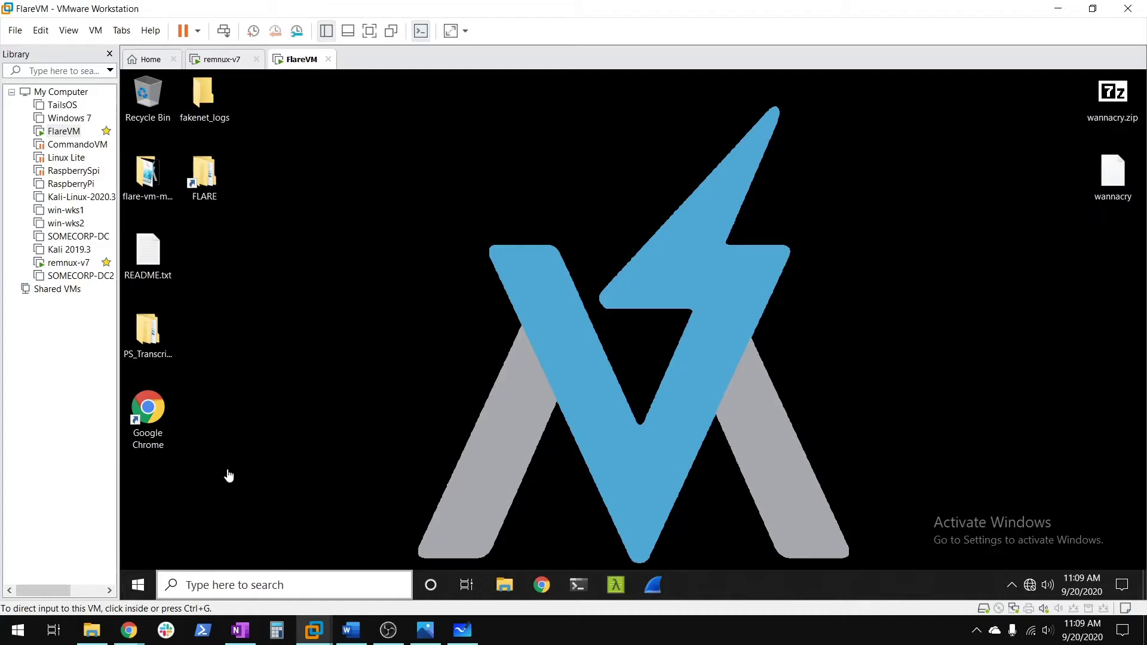
Switch to the host's Chrome window showing theZoo repository on GitHub and look over its README and file list.
left_click(129, 630)
left_click(169, 589)
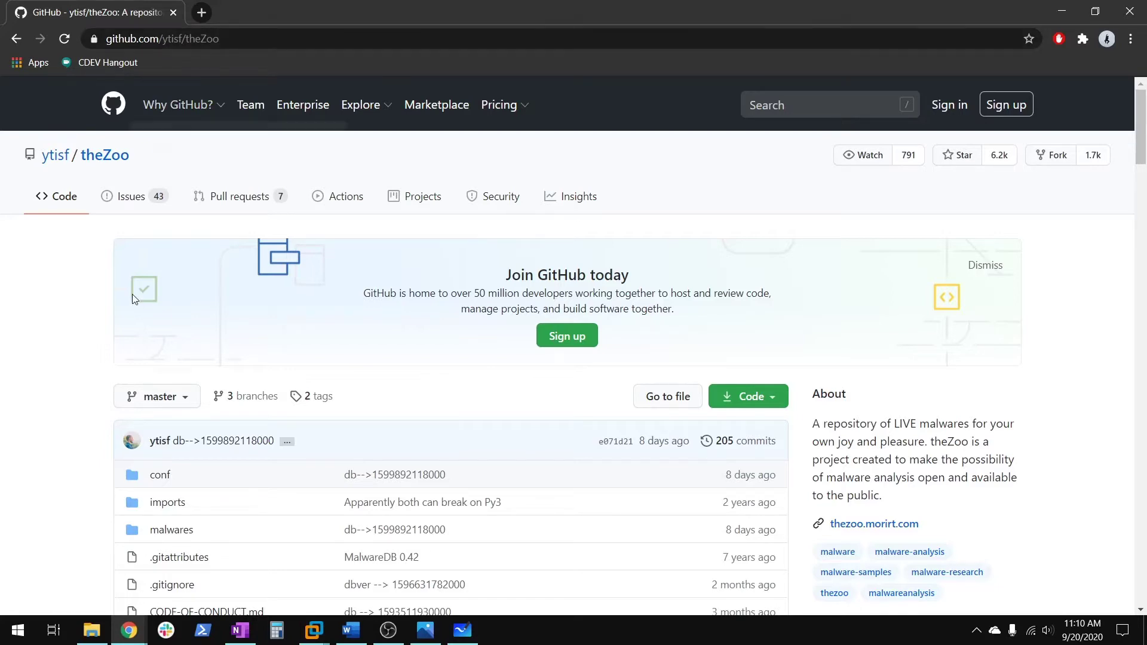
scroll(8, 359, "down", 10)
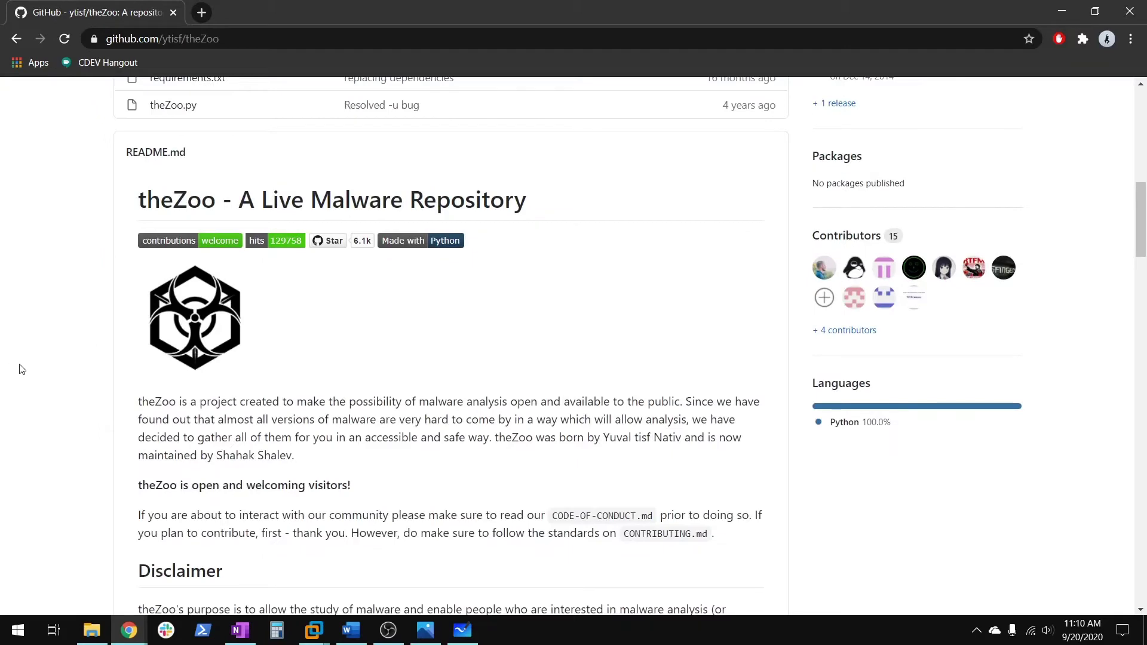
scroll(126, 336, "up", 7)
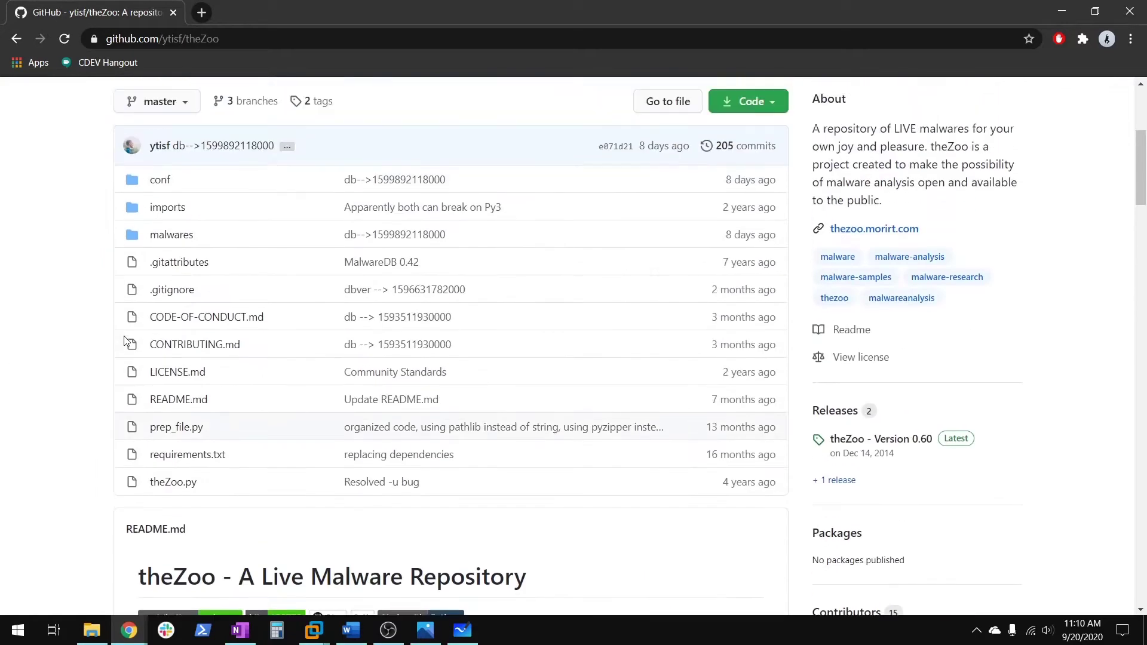
Open the repository's malwares/Binaries folder and browse its list of malware samples, including the WannaCry ransomware entries.
left_click(171, 306)
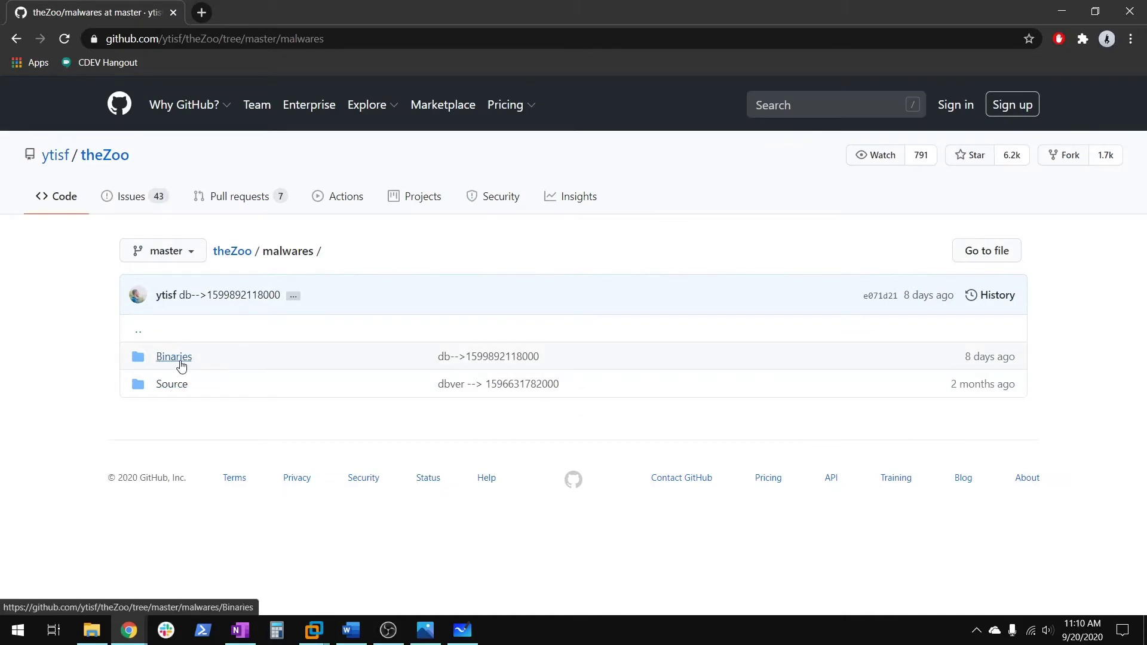
left_click(178, 360)
scroll(122, 413, "down", 6)
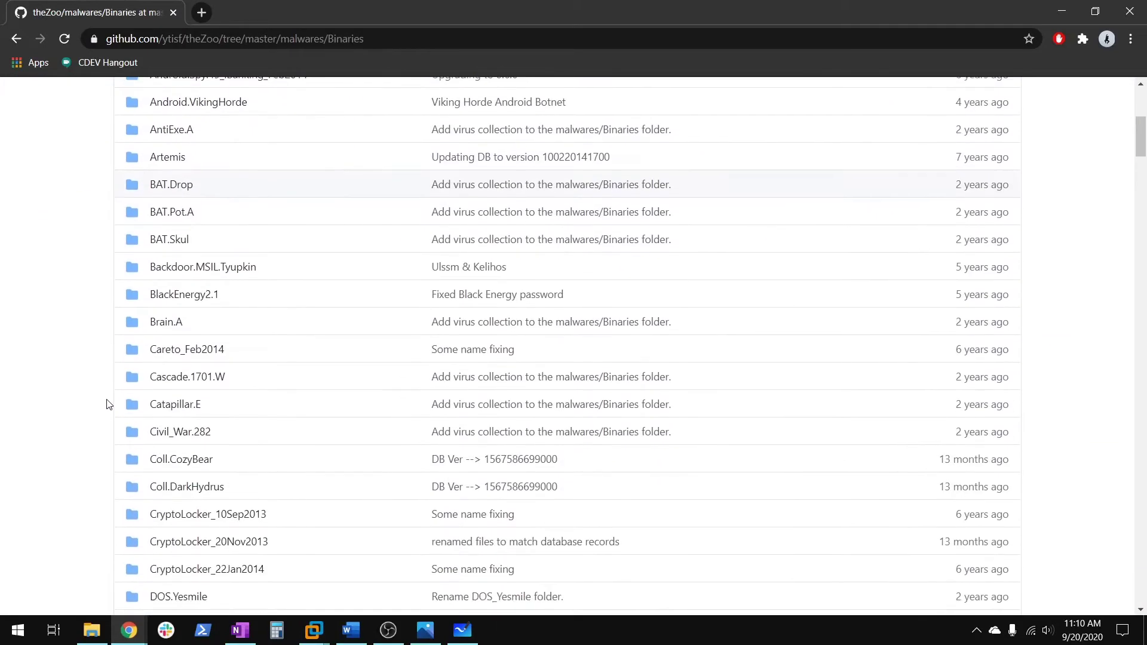
scroll(103, 400, "down", 10)
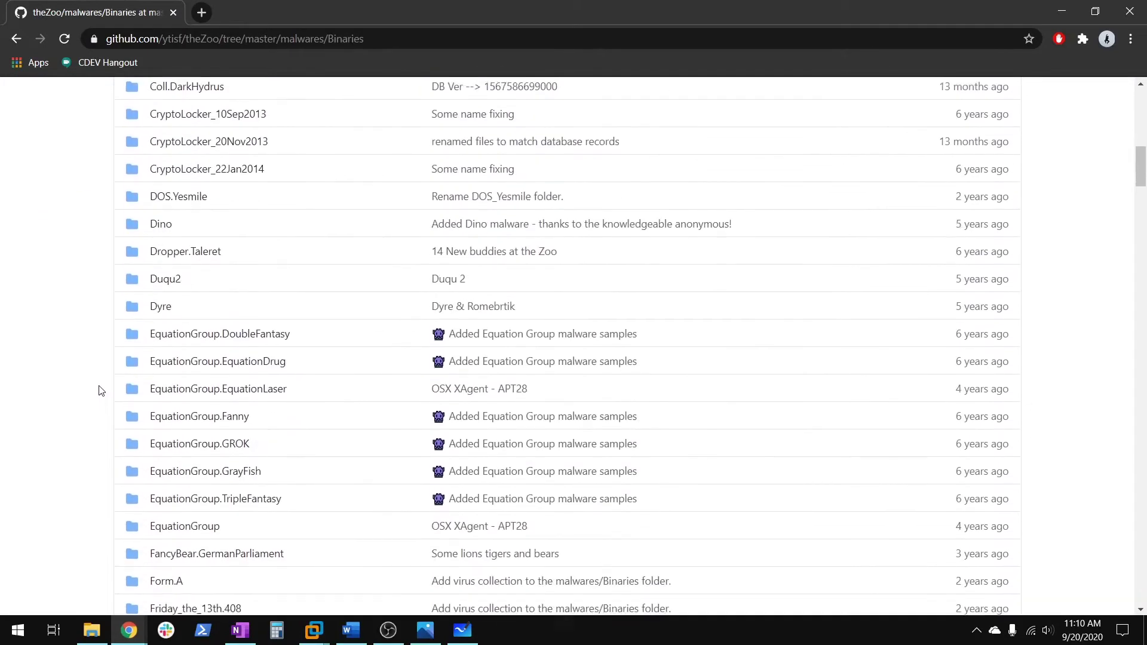
scroll(106, 389, "down", 18)
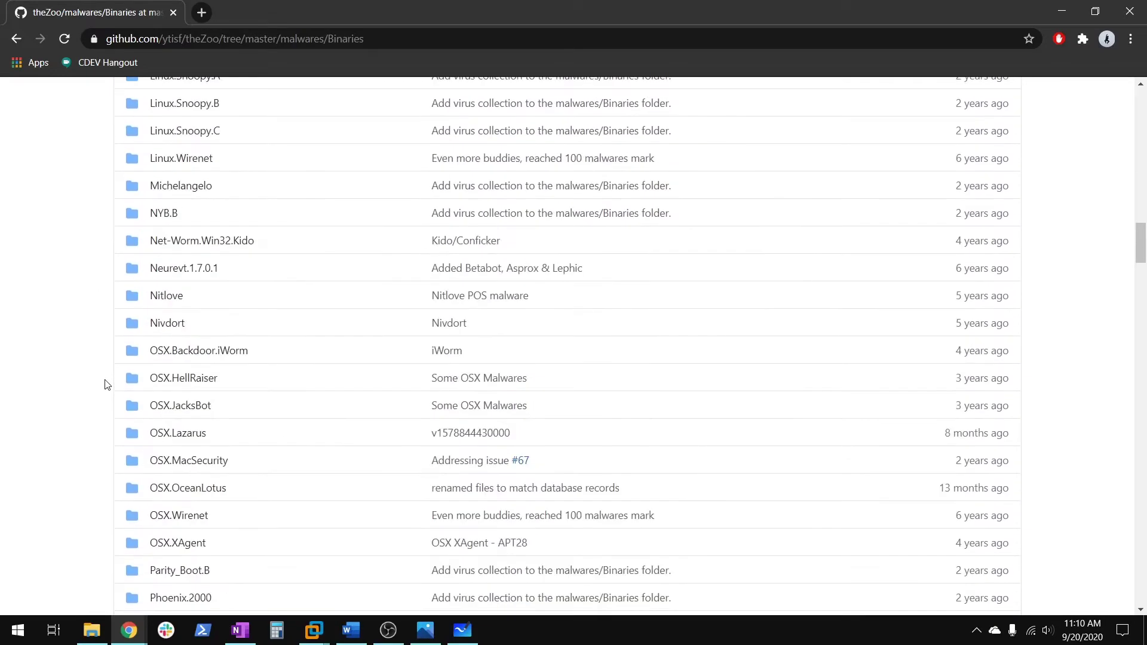
scroll(108, 382, "down", 12)
scroll(107, 380, "up", 3)
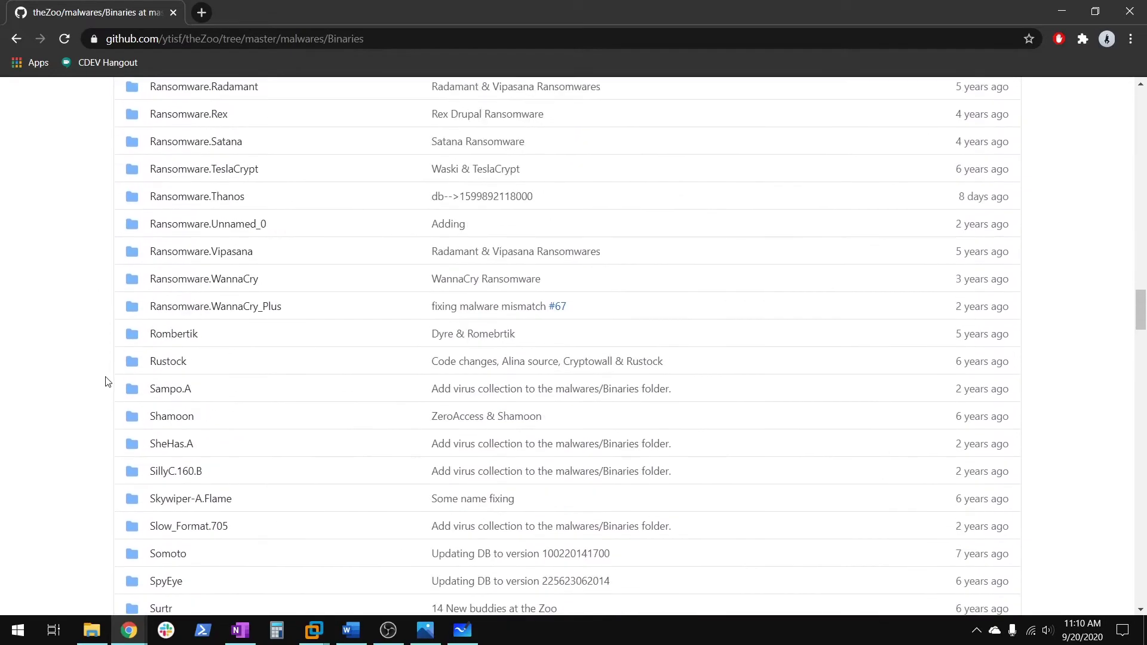
scroll(305, 406, "up", 1)
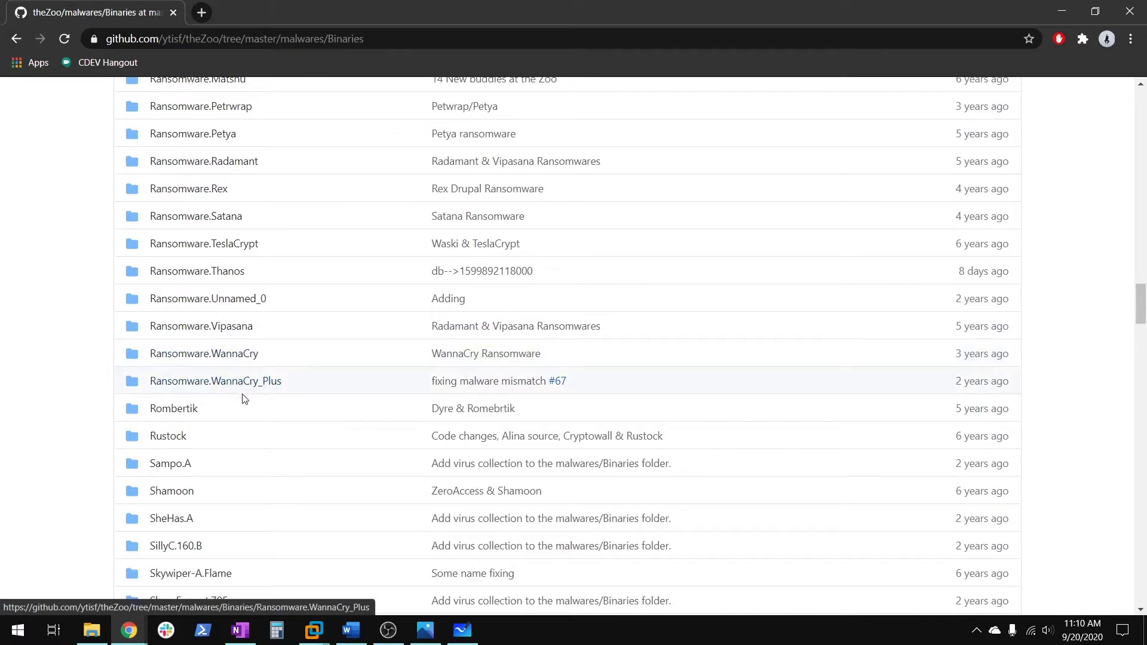
scroll(245, 412, "down", 5)
scroll(248, 432, "down", 10)
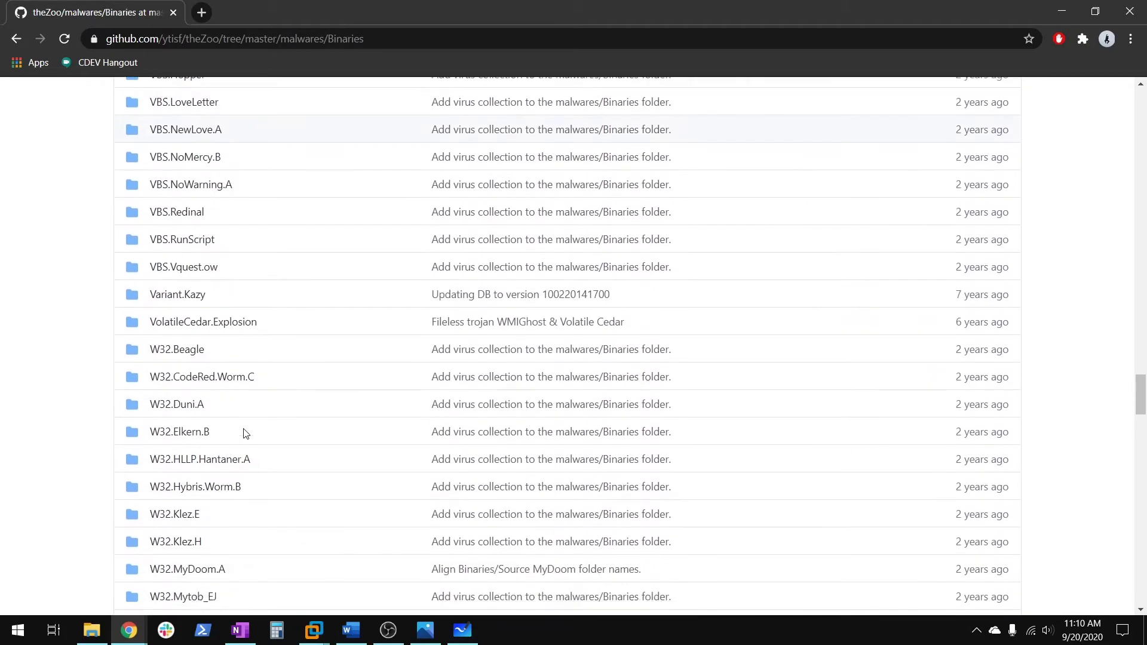
scroll(248, 430, "up", 20)
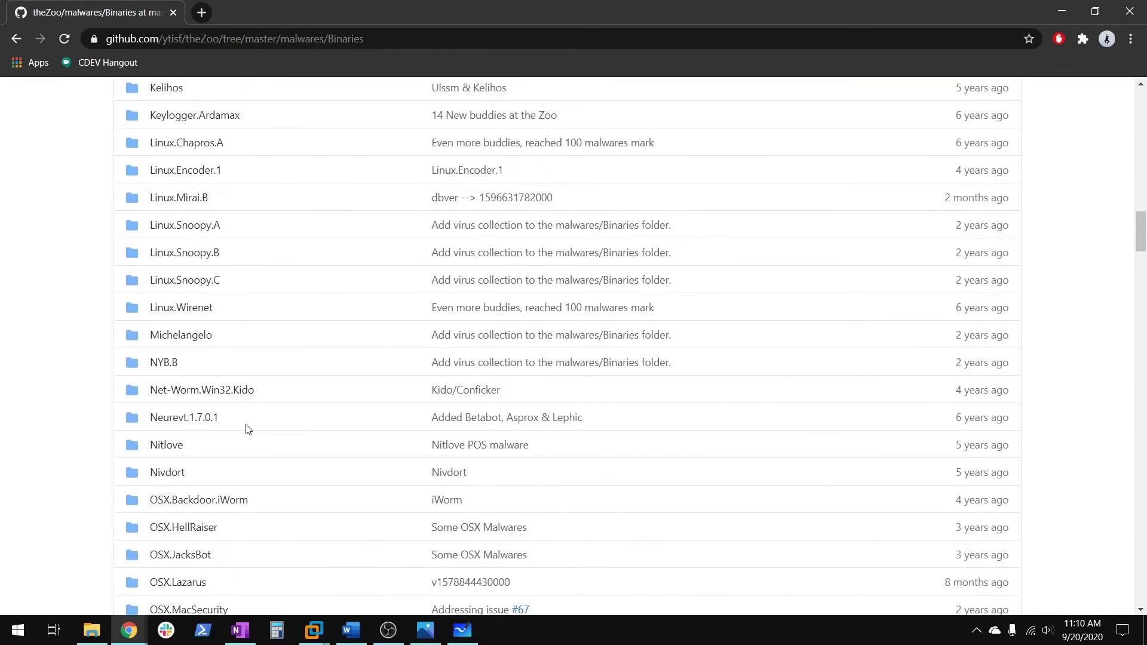
Look over the beginning of the Binaries folder's sample list, from AndroRat_6Dec2013 down past BlackEnergy2.1.
scroll(248, 430, "up", 18)
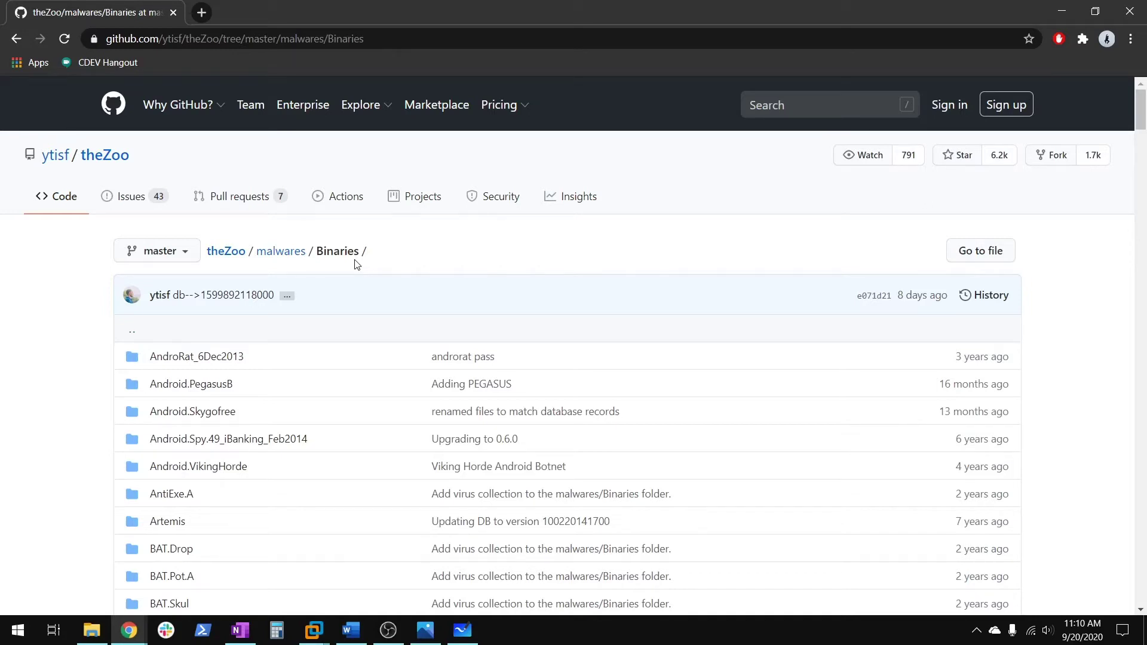
scroll(153, 325, "down", 5)
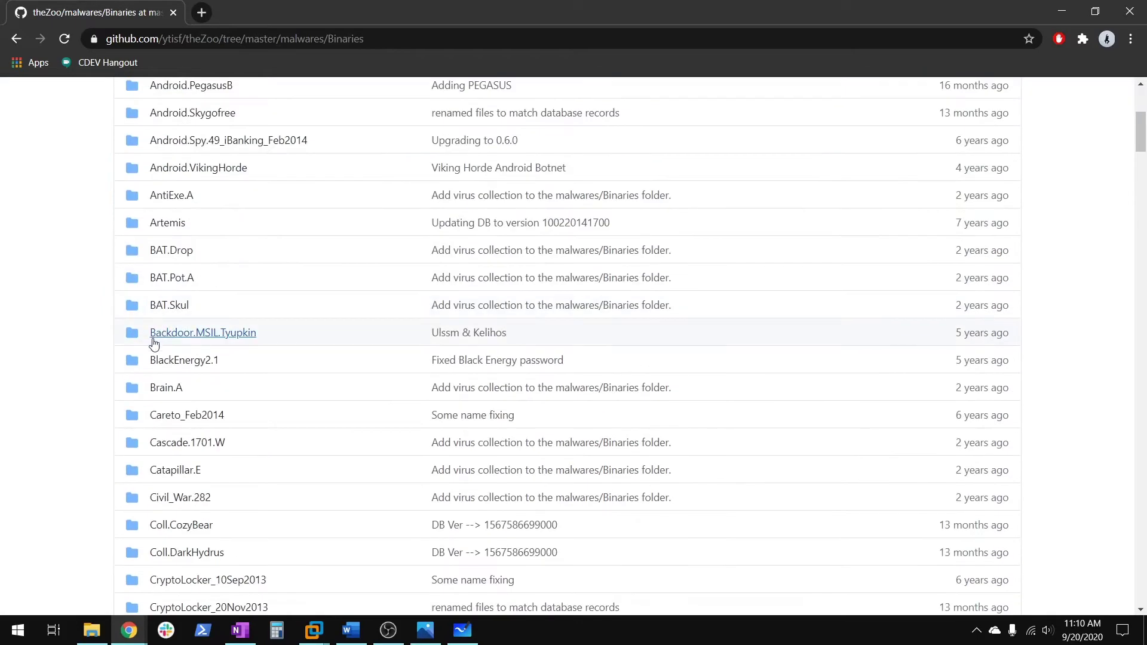
scroll(72, 382, "up", 5)
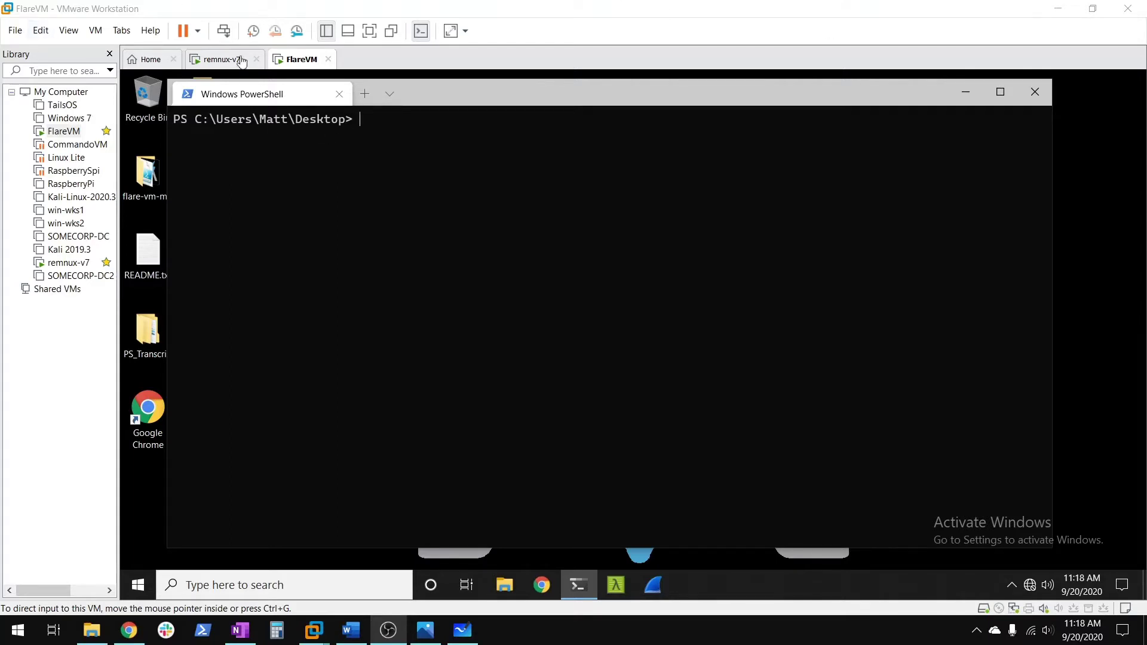
Check the two running lab machines in VMware by alternating between remnux-v7 and FlareVM, ending on FlareVM.
left_click(210, 61)
left_click(280, 60)
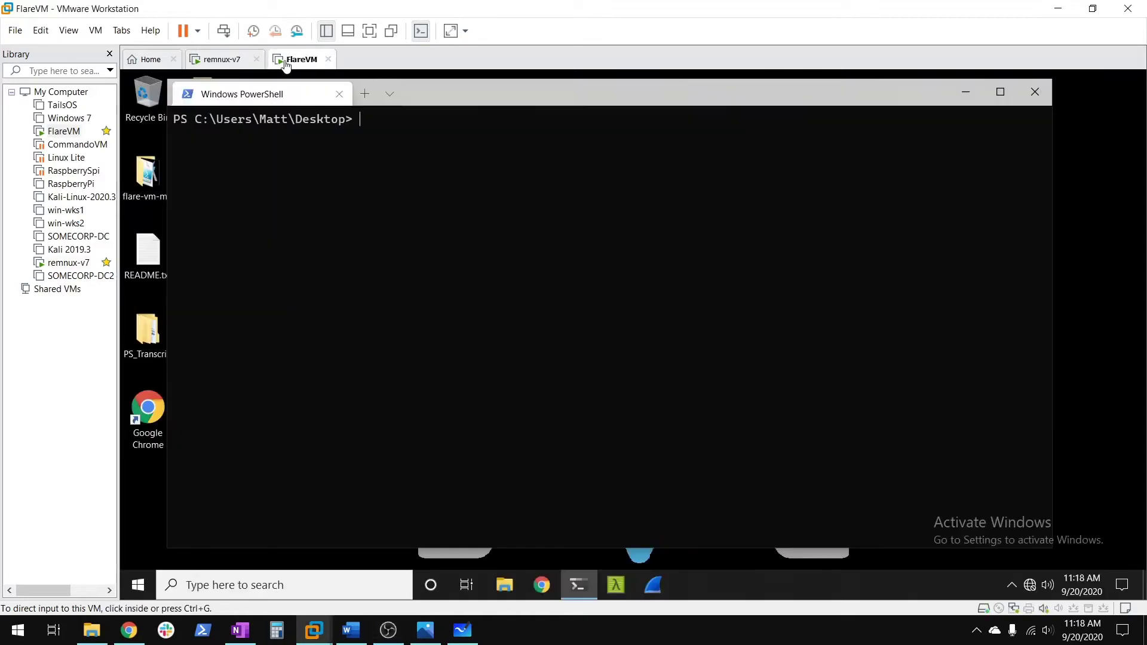
left_click(202, 65)
left_click(307, 61)
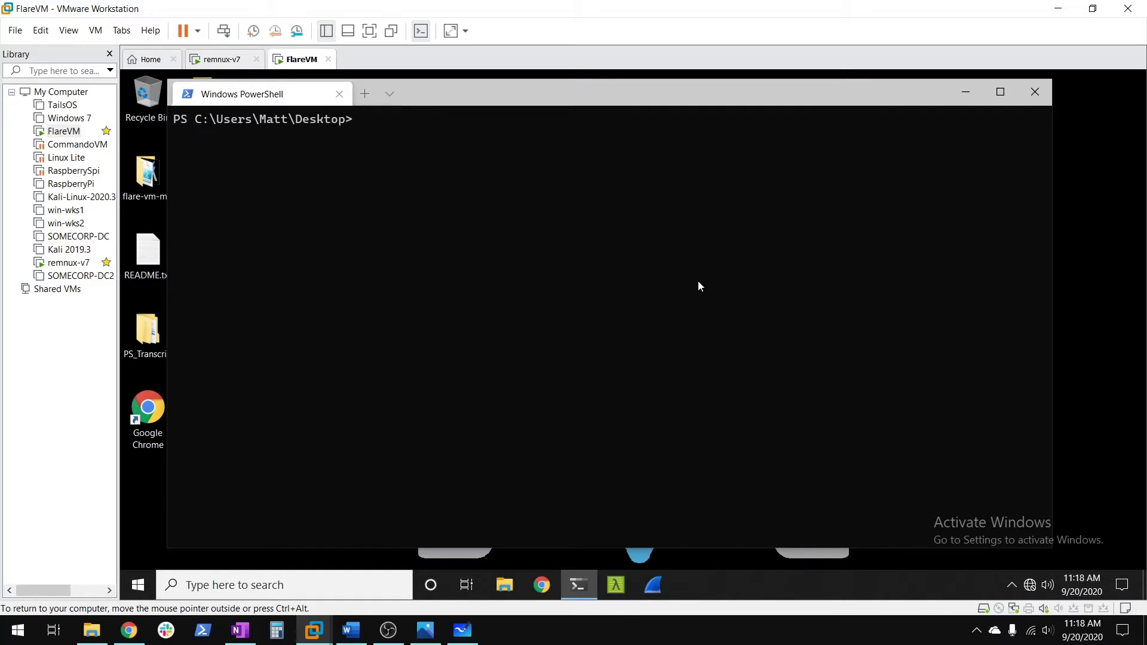
Compute the MD5 hash of the wannacry file on FlareVM's desktop with md5sum.exe in PowerShell.
type("md5sum.exe")
type(" .\\wanna")
key("Tab")
key("Return")
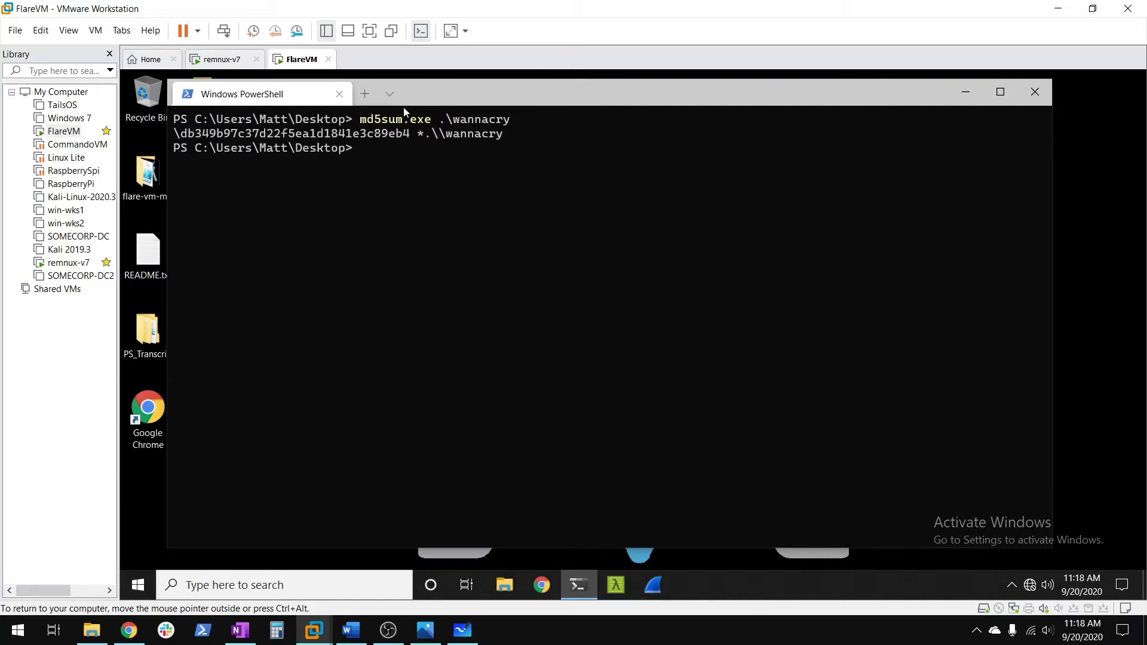
Copy the wannacry file's MD5 hash, switch to the host's Chrome window and search VirusTotal for it.
left_click_drag(179, 132, 410, 137)
key("ctrl+c")
key("alt+Tab")
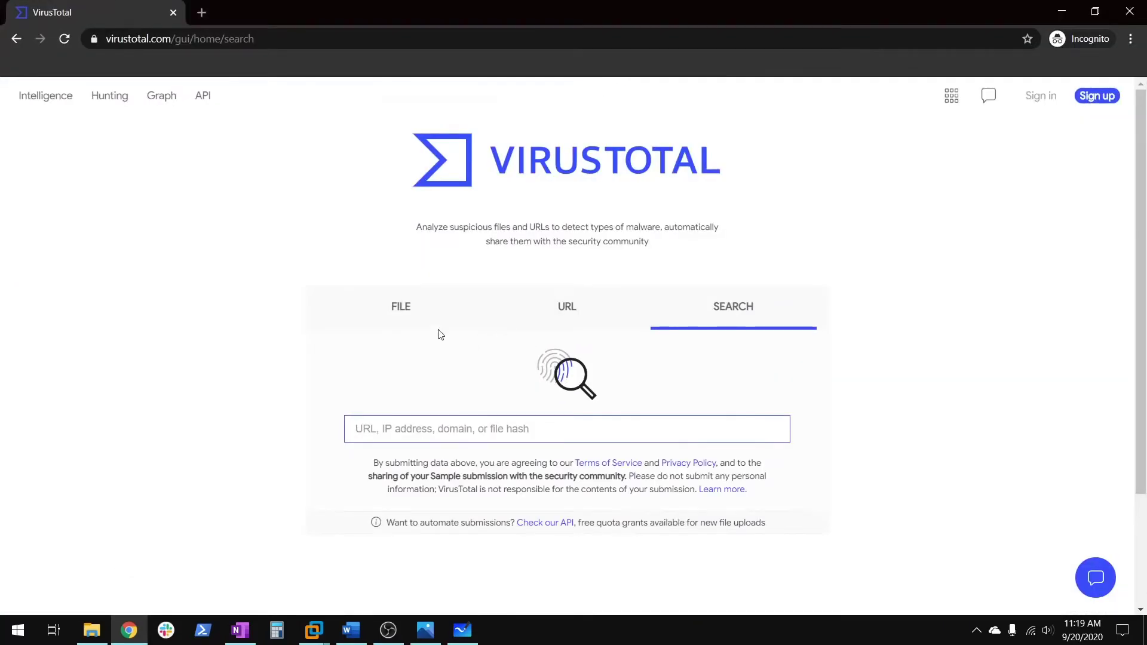
left_click(415, 429)
key("ctrl+v")
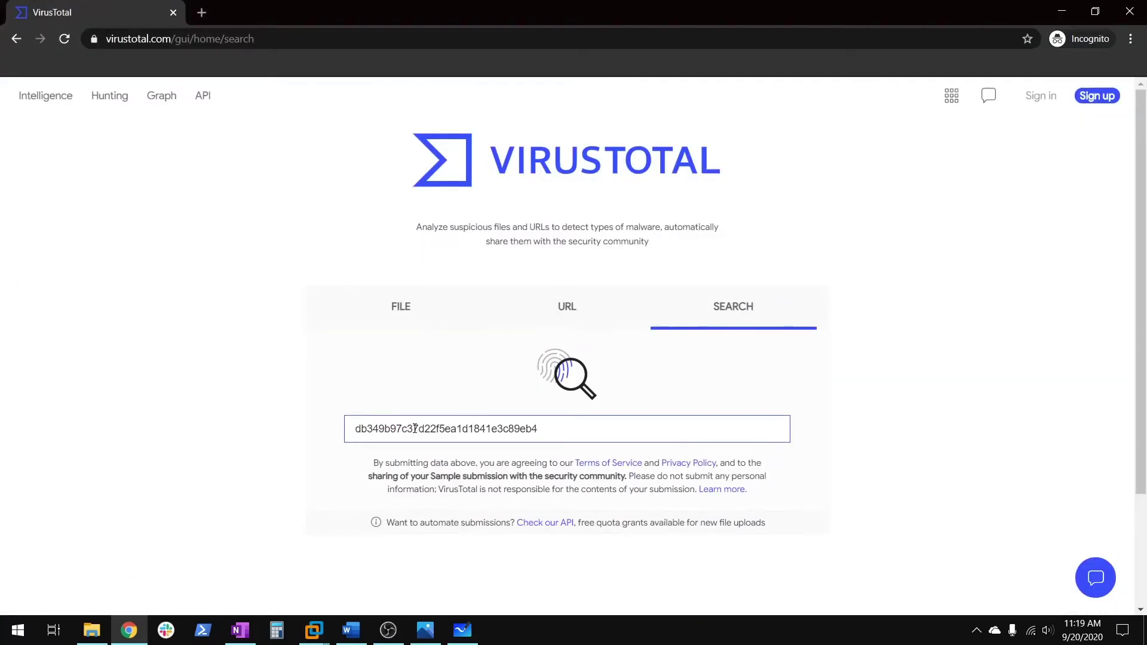
key("Return")
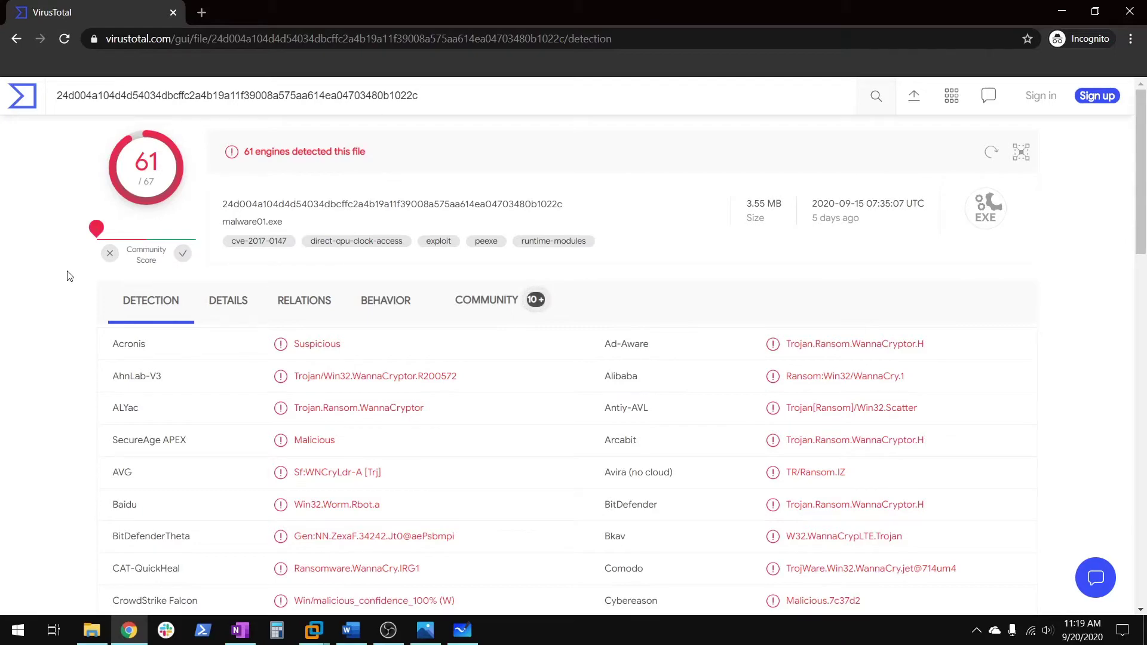
Review the VirusTotal engine verdicts for the sample, including the undetected entries at the end, and minimize the browser.
scroll(42, 317, "down", 4)
scroll(64, 287, "up", 4)
scroll(89, 277, "down", 17)
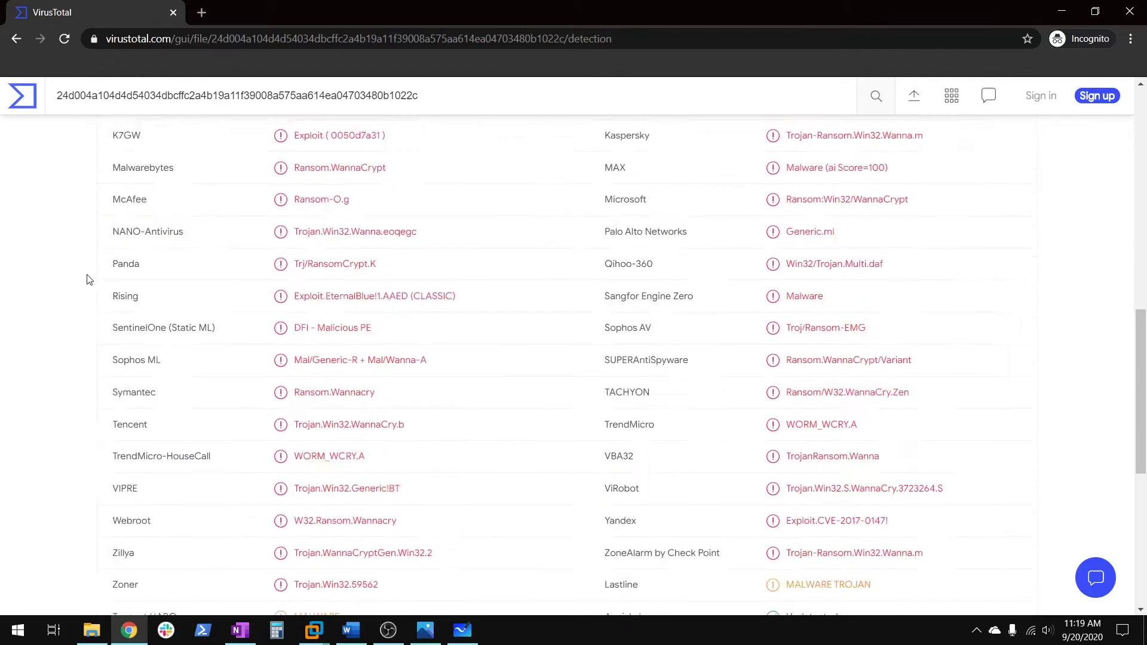
scroll(88, 277, "up", 1)
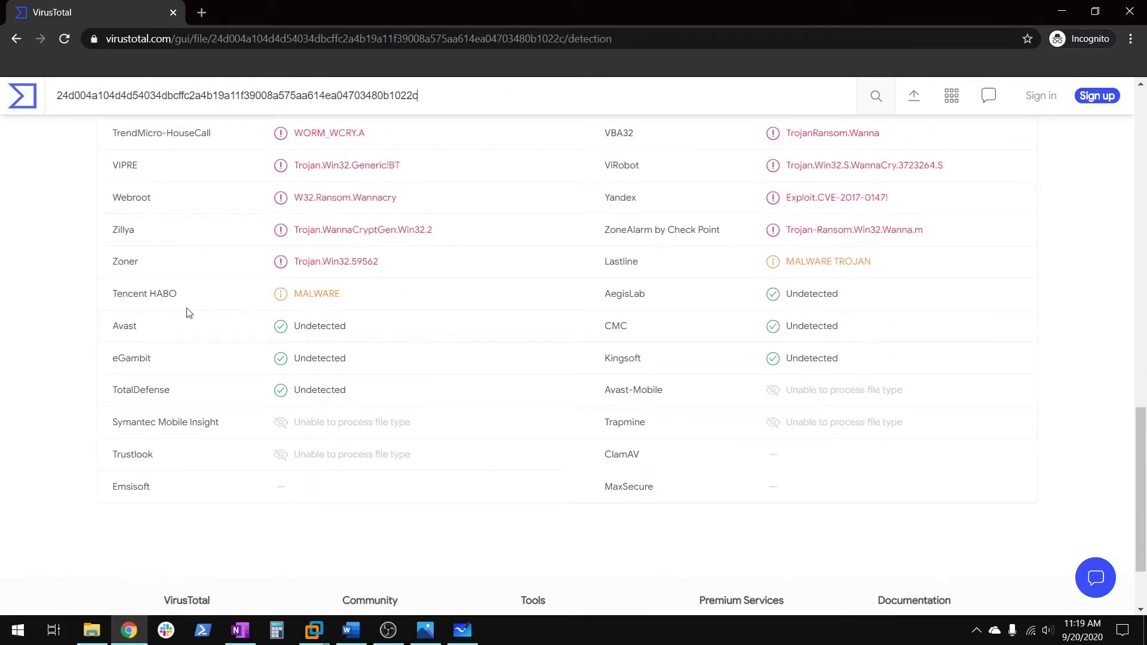
left_click_drag(112, 294, 867, 371)
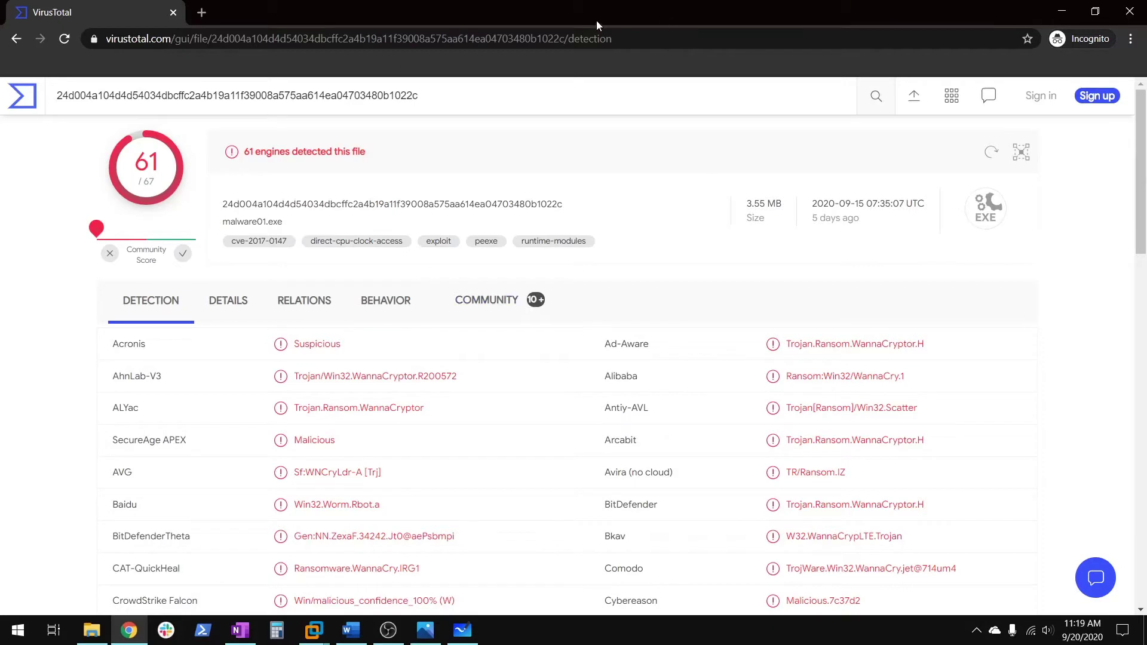
scroll(786, 15, "down", 4)
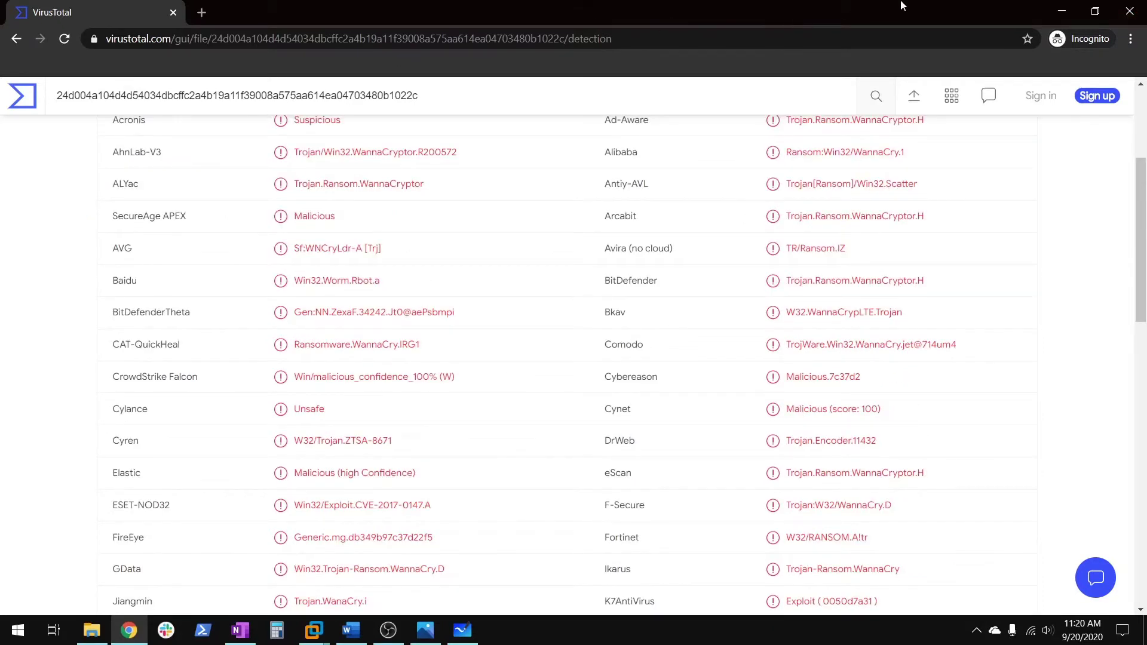
left_click(1063, 11)
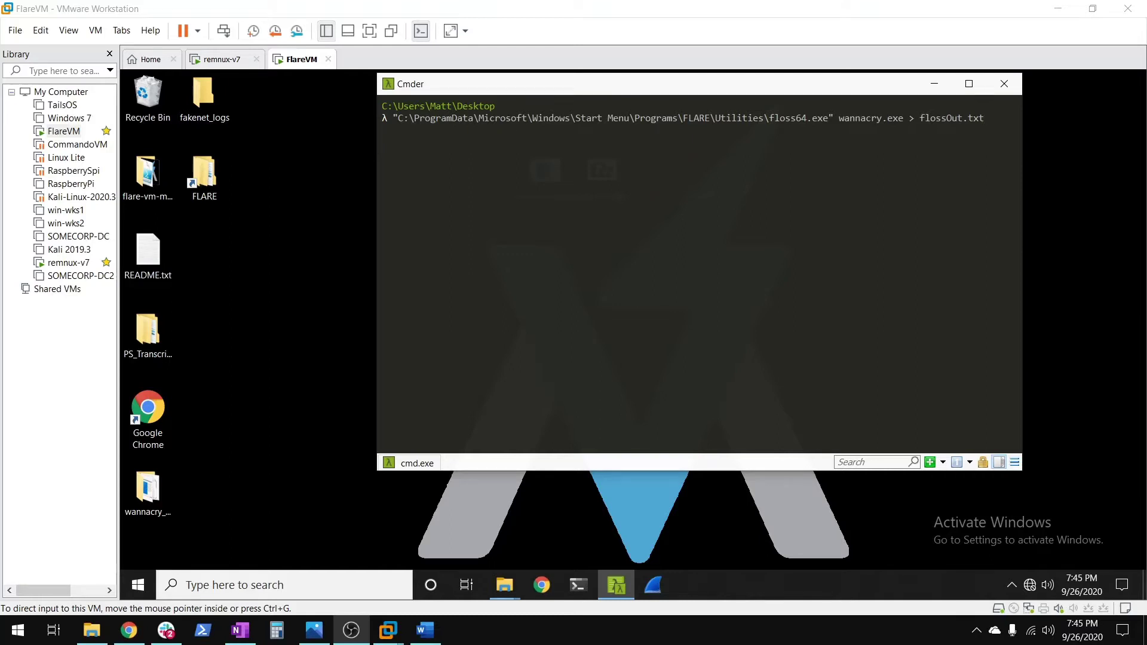
Run floss64.exe on wannacry.exe in Cmder with the output redirected to flossOut.txt, and open that file in Notepad.
key("Return")
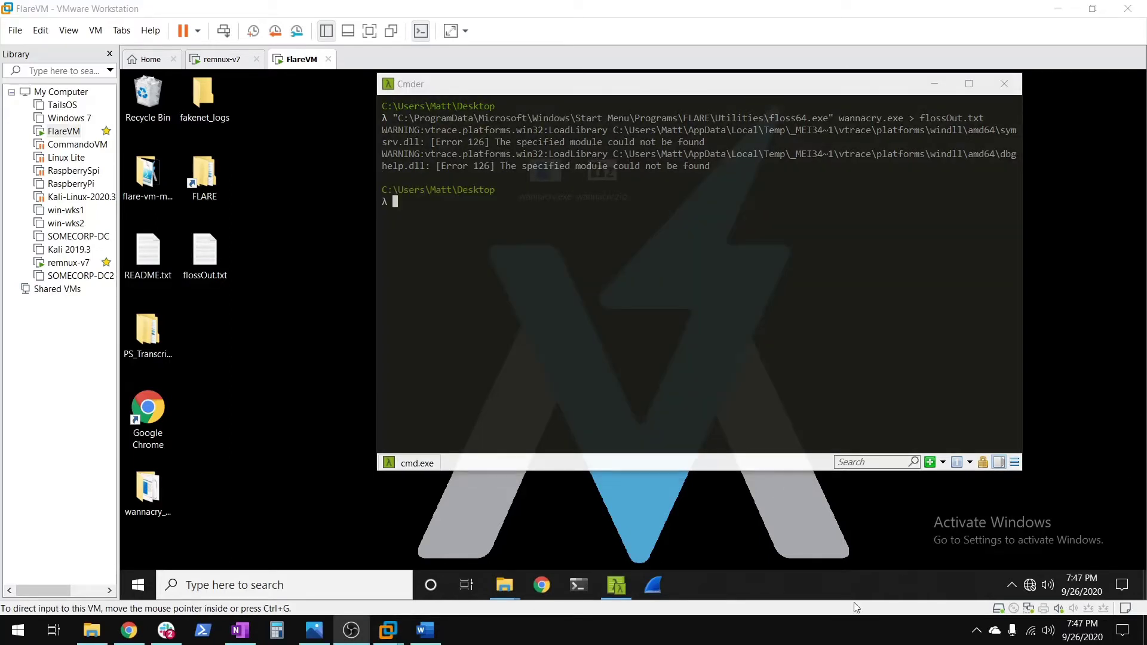
left_click(329, 350)
double_click(205, 256)
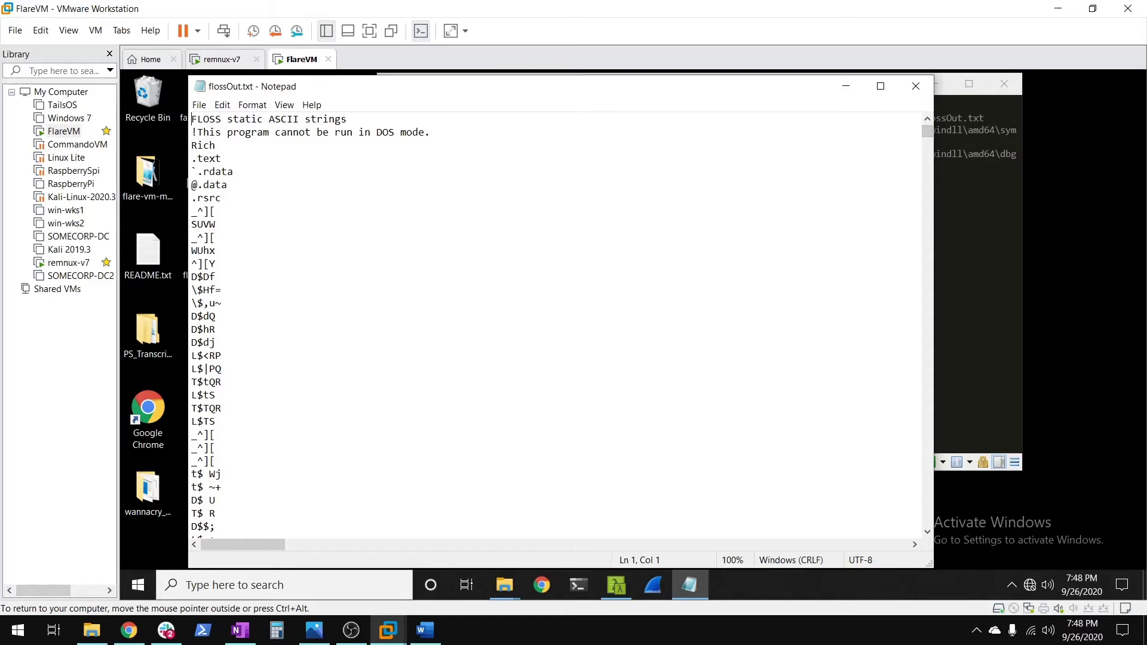
Go to the end of flossOut.txt and examine the FLOSS summary lines for decoded strings and extracted stackstrings.
scroll(556, 325, "down", 5)
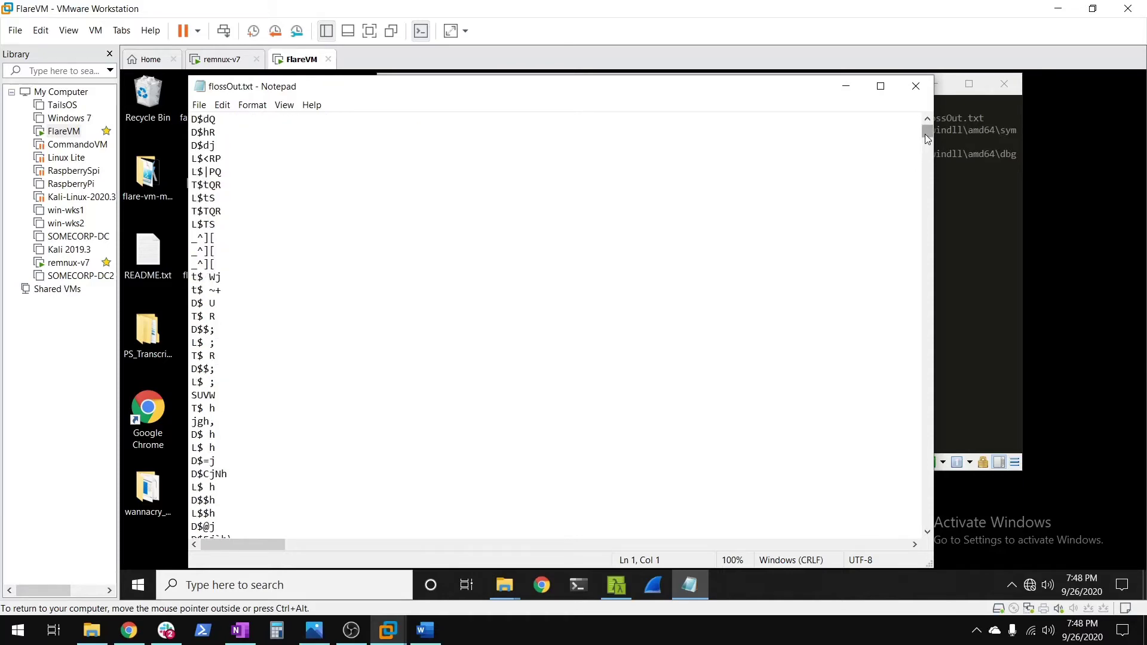
left_click_drag(927, 138, 913, 565)
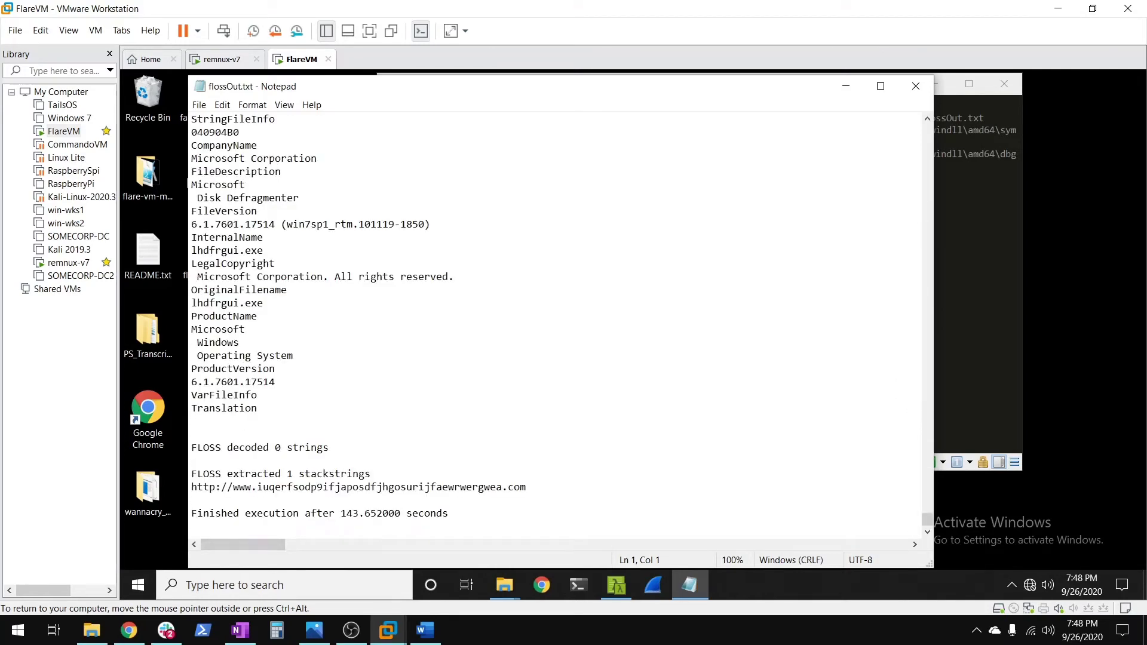
scroll(556, 323, "up", 1)
scroll(556, 323, "down", 1)
left_click_drag(191, 447, 330, 448)
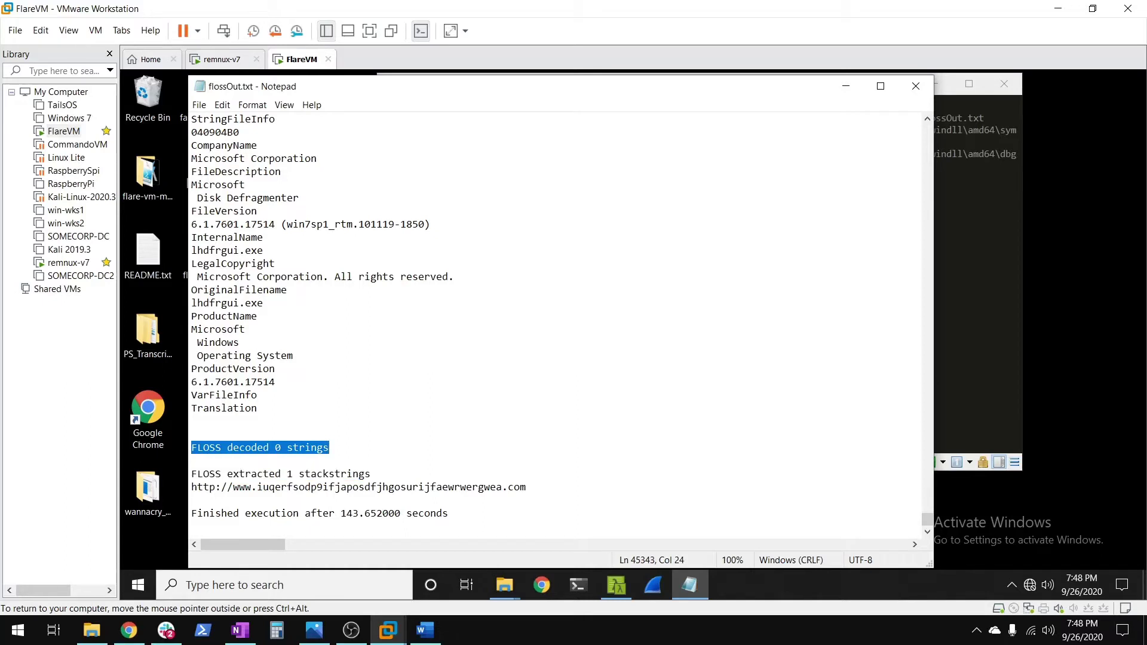
left_click_drag(203, 473, 370, 474)
left_click(371, 473)
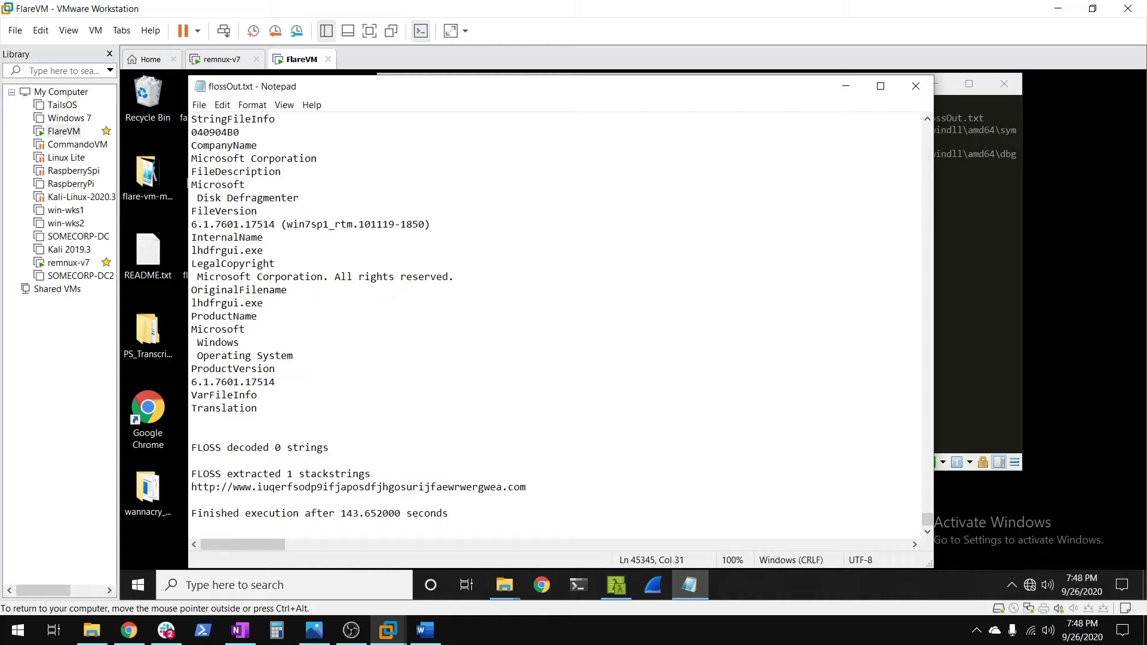
left_click_drag(215, 447, 330, 447)
Highlight the extracted stackstring URL at the end of flossOut.txt for inspection.
left_click(191, 487)
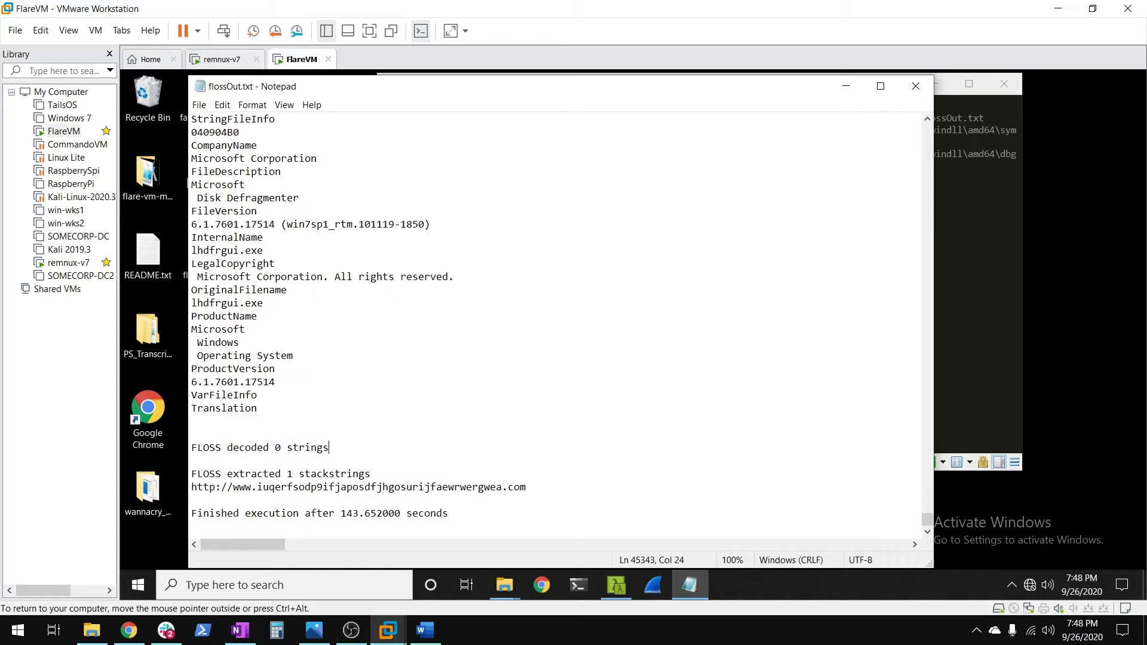
mouse_move(191, 487)
left_mouse_down()
mouse_move(526, 487)
mouse_move(191, 487)
left_mouse_up()
left_click(191, 486)
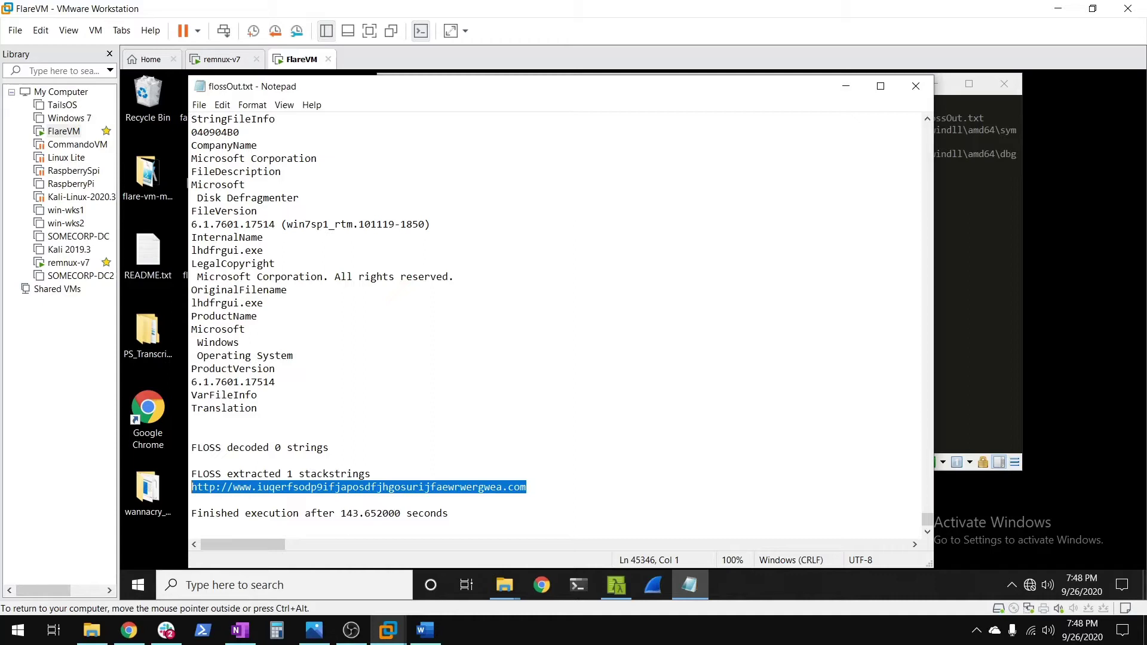
left_click(526, 486)
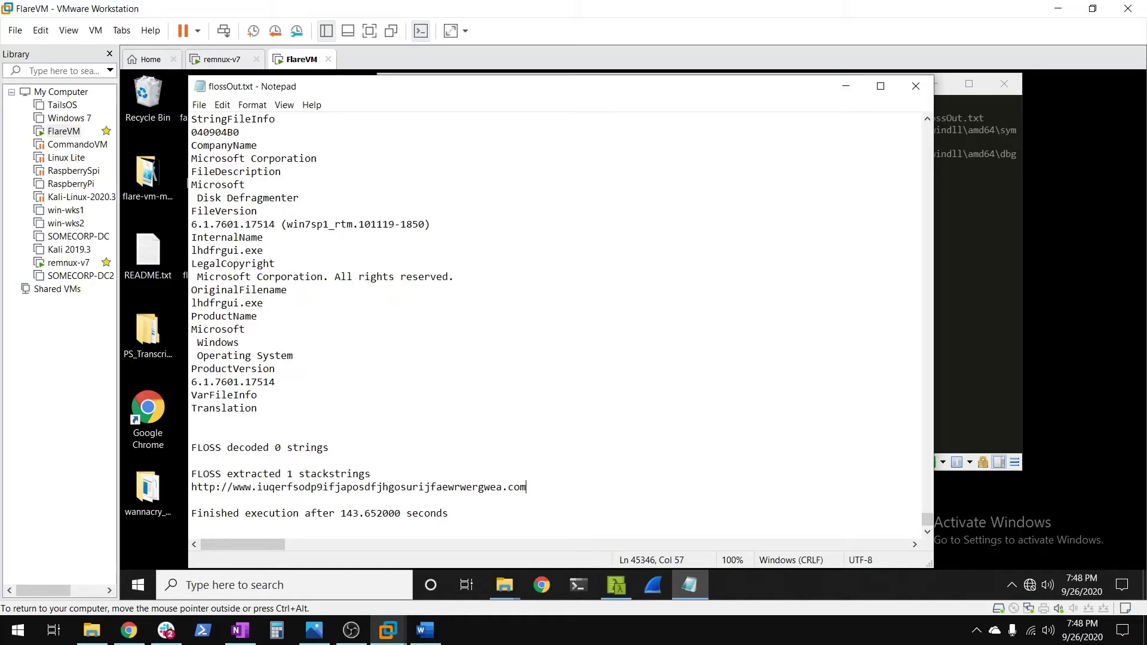
left_click_drag(527, 487, 190, 486)
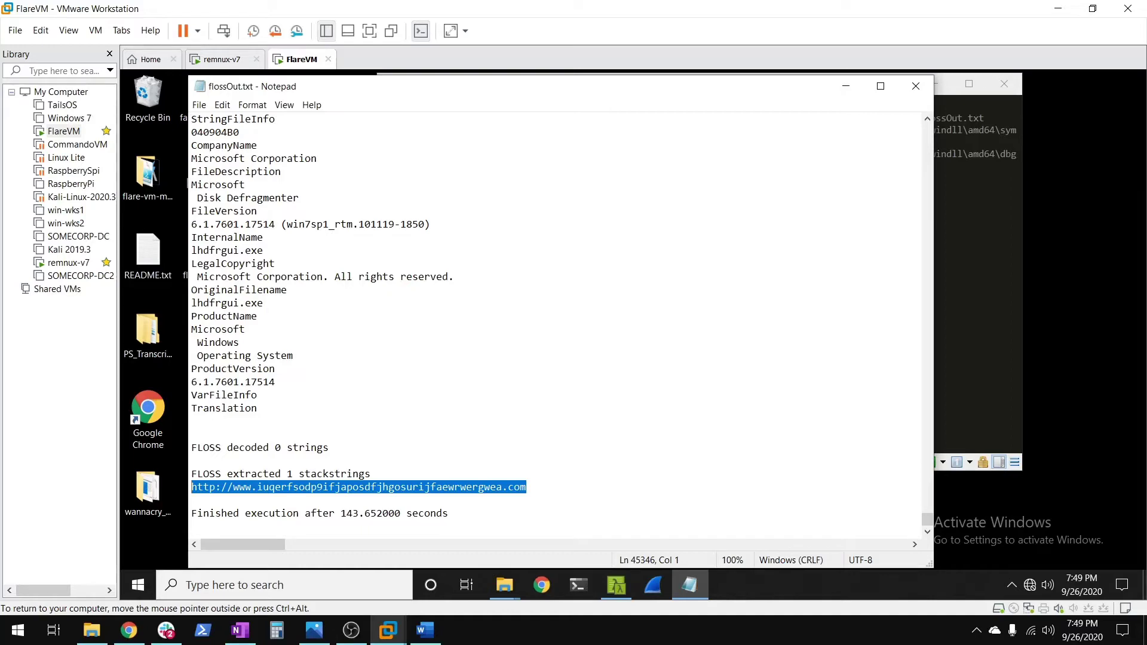
Examine the other strings above the FLOSS summary, return to the stackstring URL to highlight it, and release the pointer from the VM.
scroll(538, 326, "up", 13)
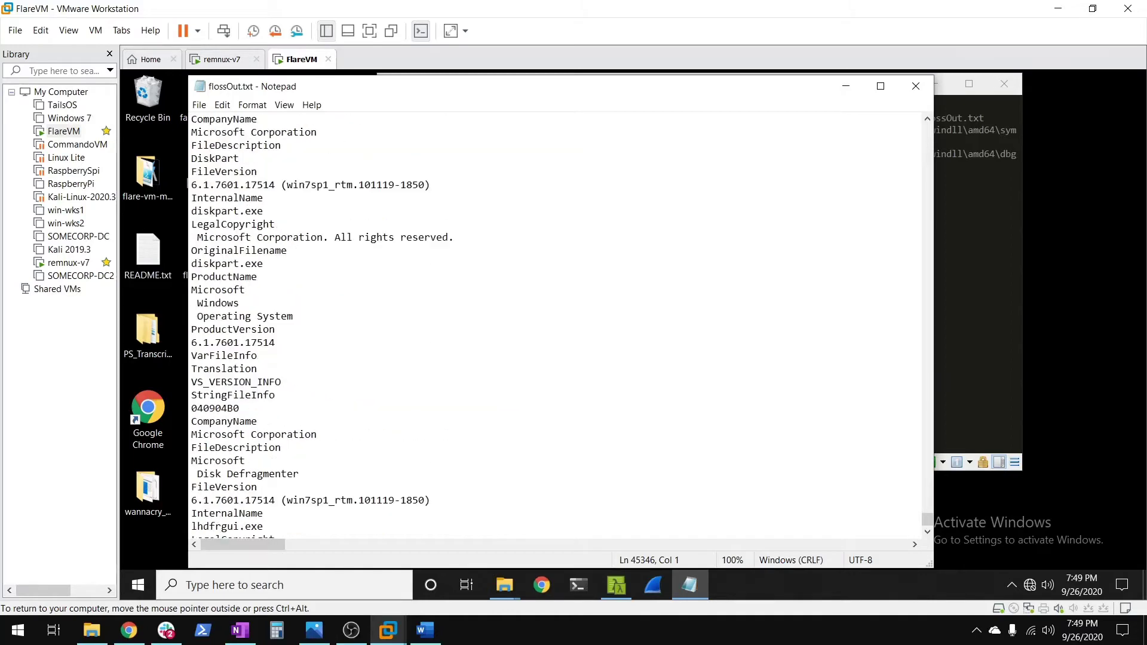
scroll(538, 325, "up", 13)
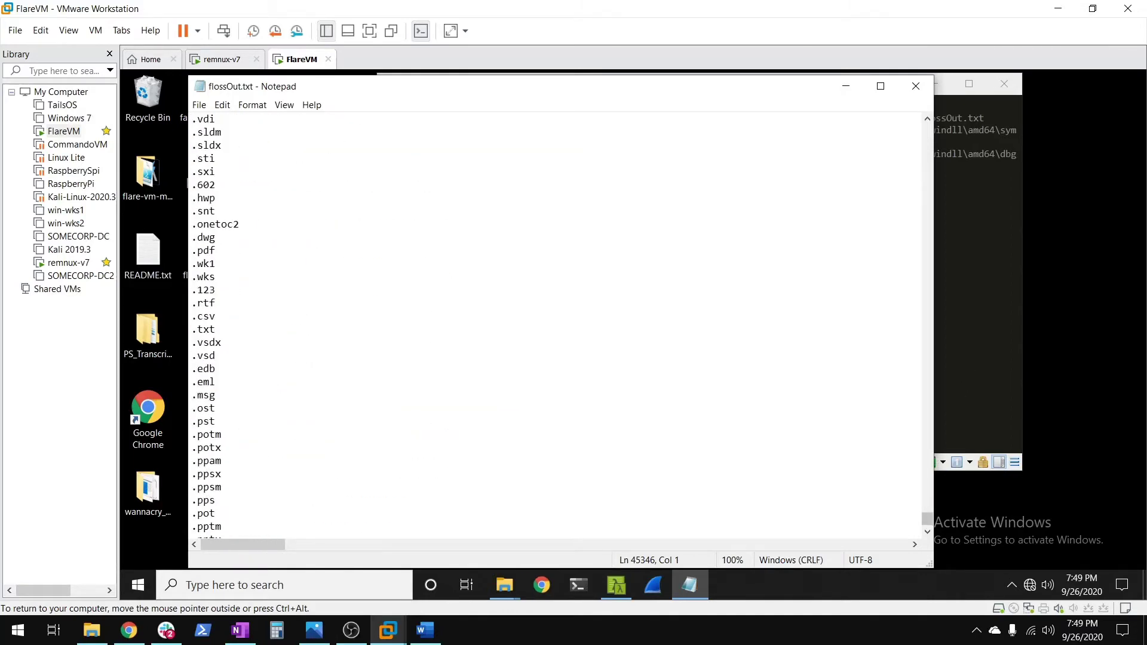
scroll(556, 326, "up", 20)
left_click(215, 277)
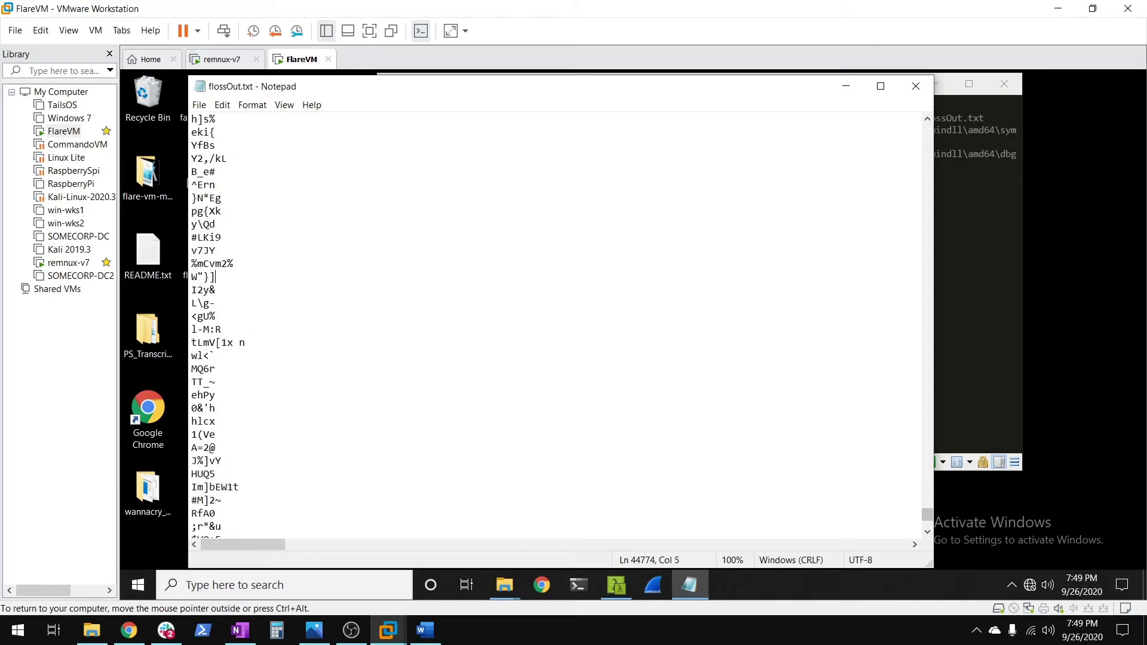
scroll(555, 326, "up", 8)
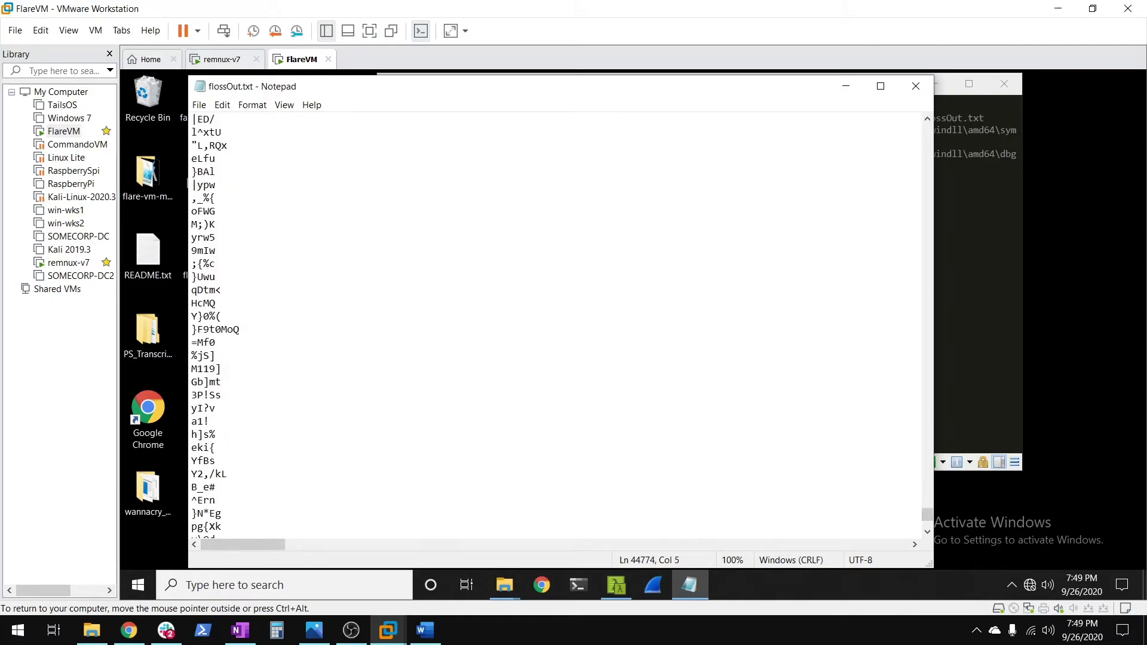
scroll(555, 325, "down", 20)
left_click_drag(526, 487, 191, 487)
key("ctrl+alt")
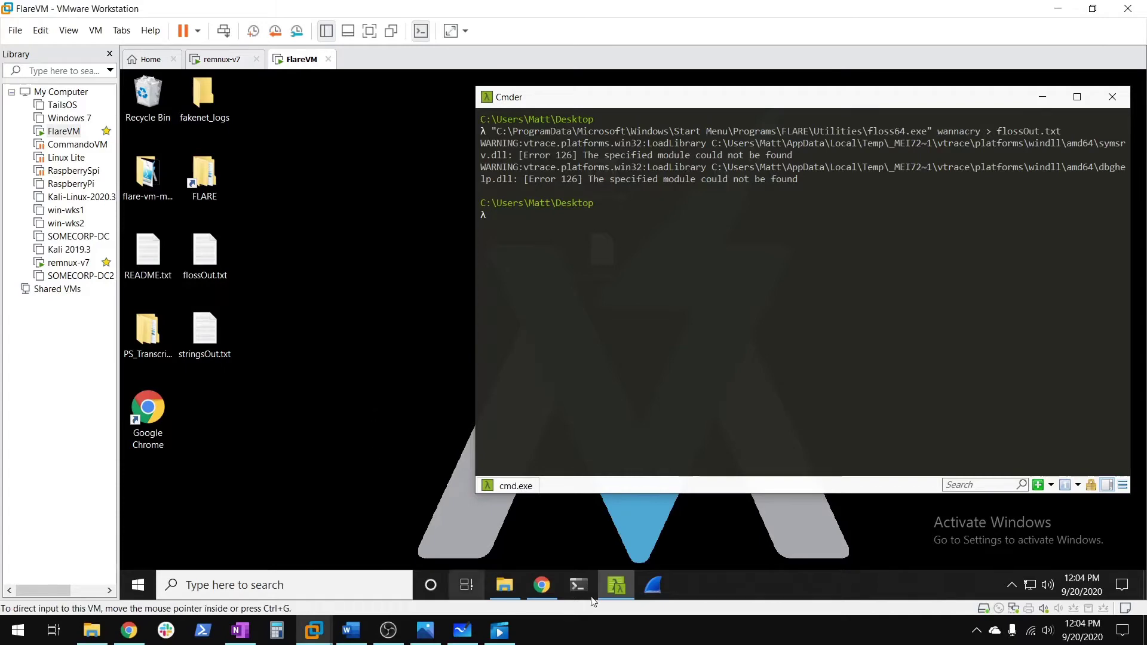
Launch UniExtract from the FLARE Utilities folder and run extraction of the Desktop wannacry file into wannacry_unpacked, leaving the archive password blank.
left_click(504, 585)
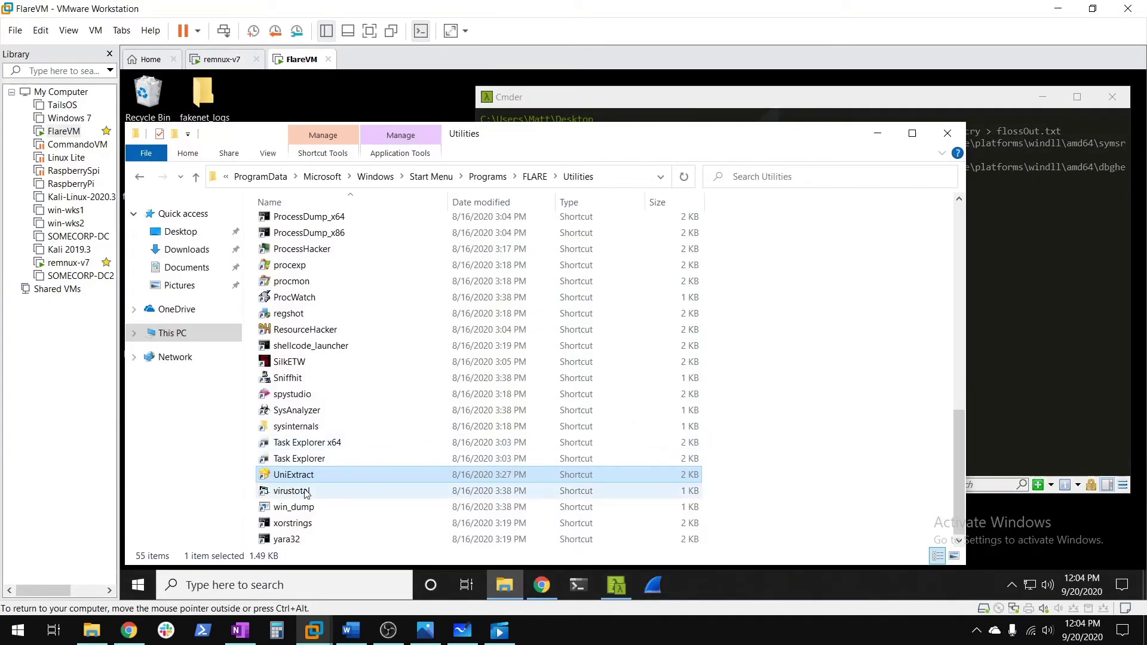
double_click(298, 478)
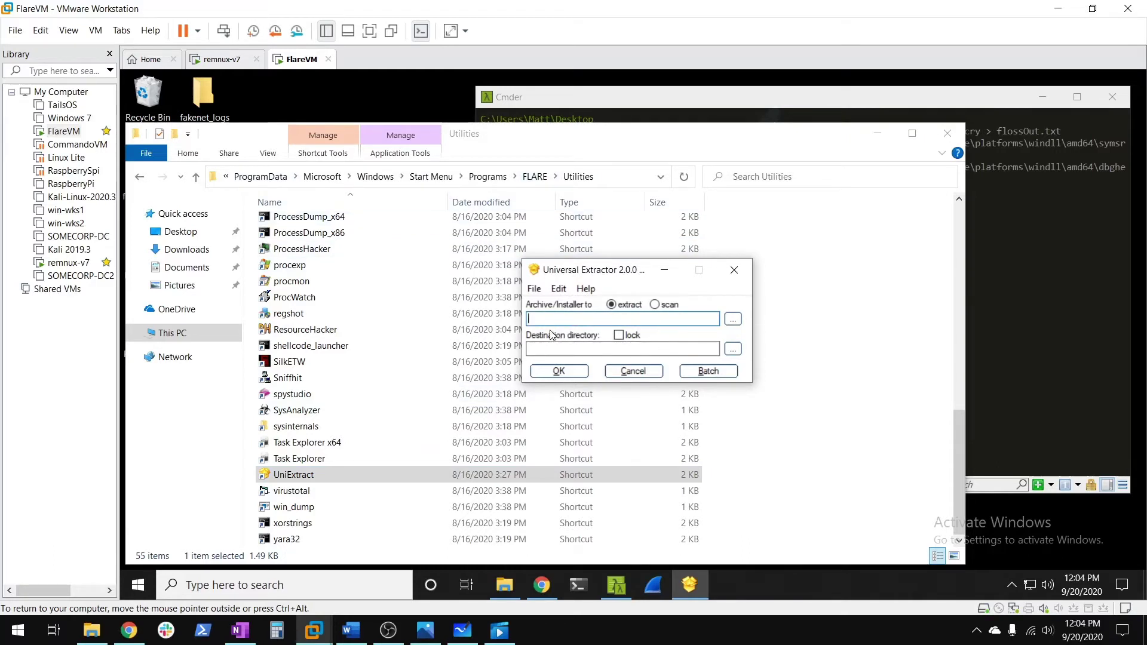
left_click(734, 319)
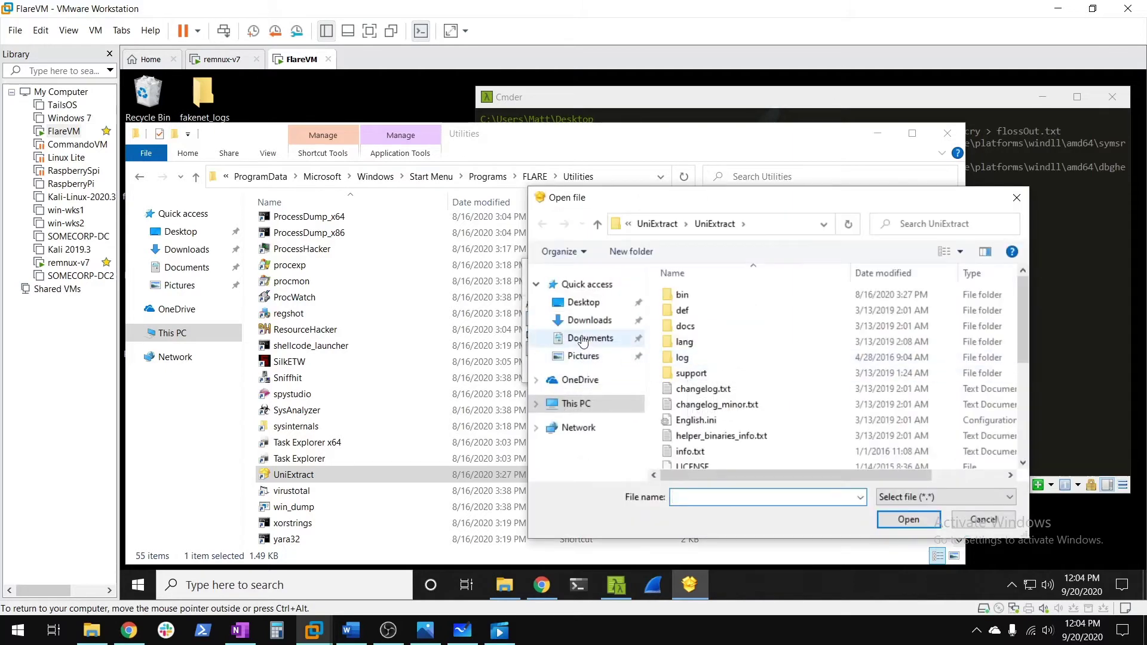
left_click(587, 304)
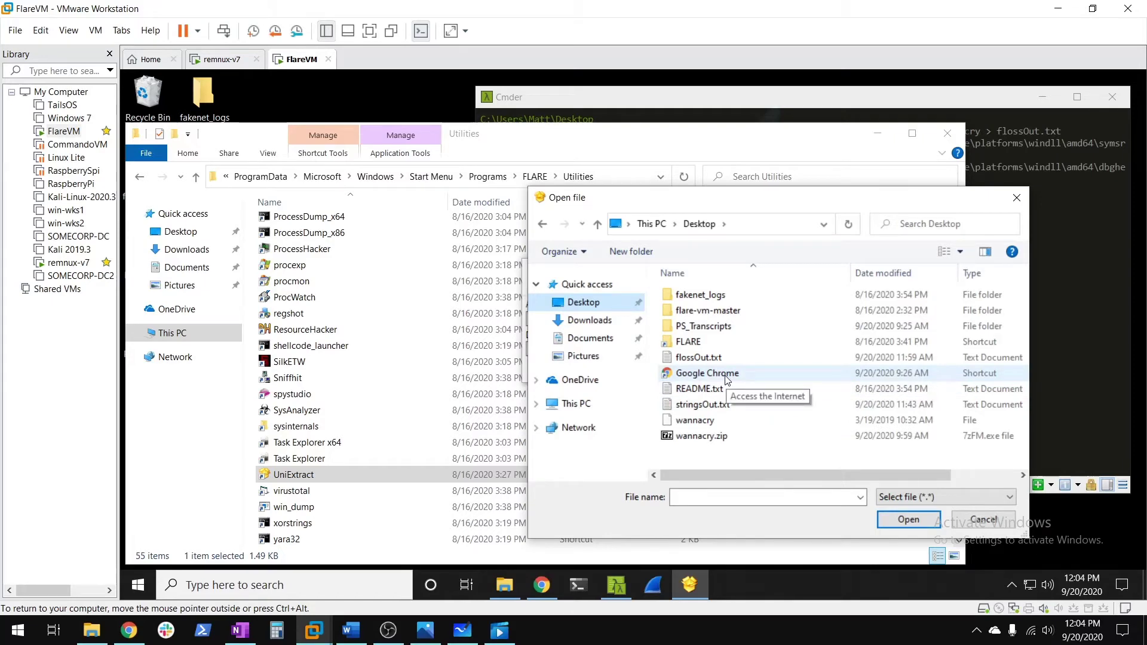
double_click(714, 422)
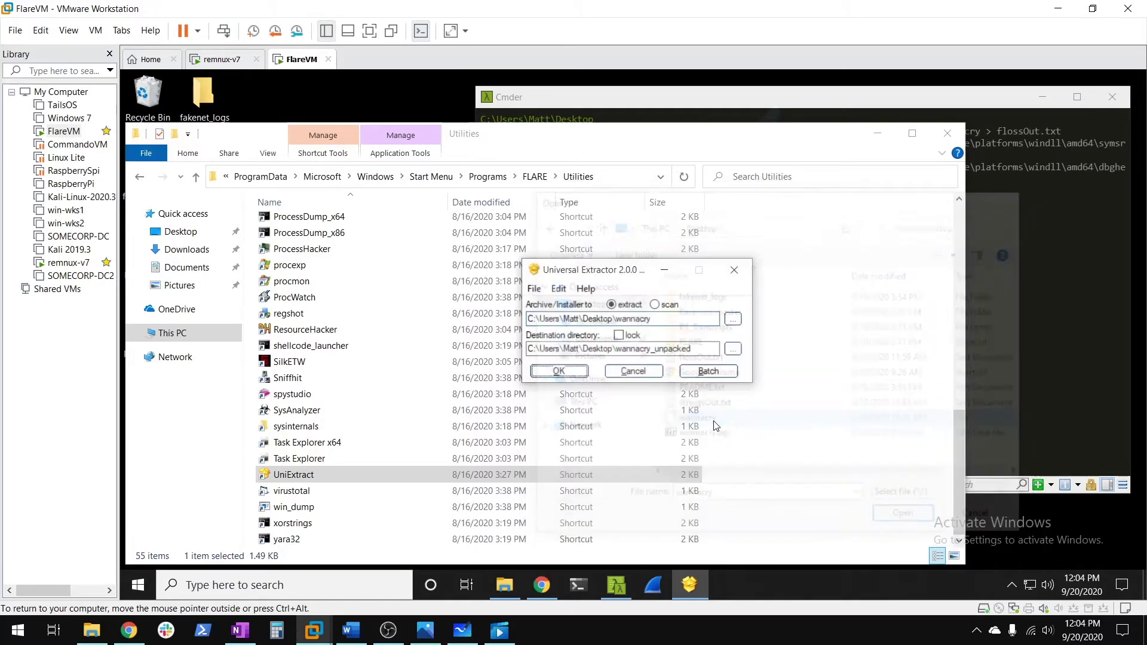
left_click(557, 371)
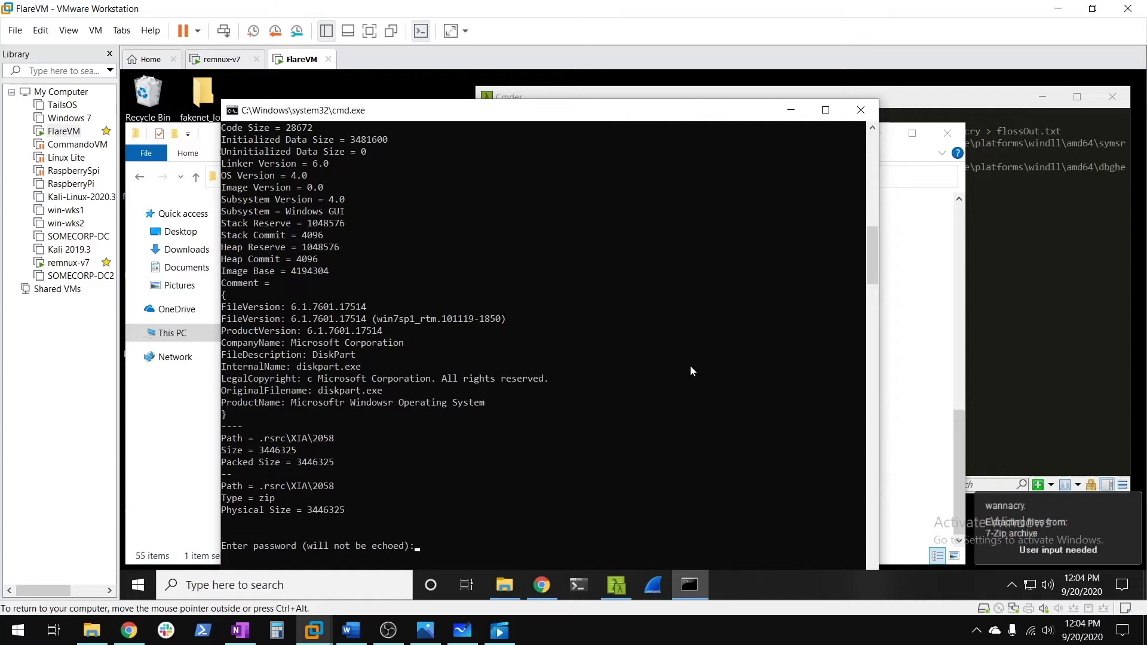
key("Return")
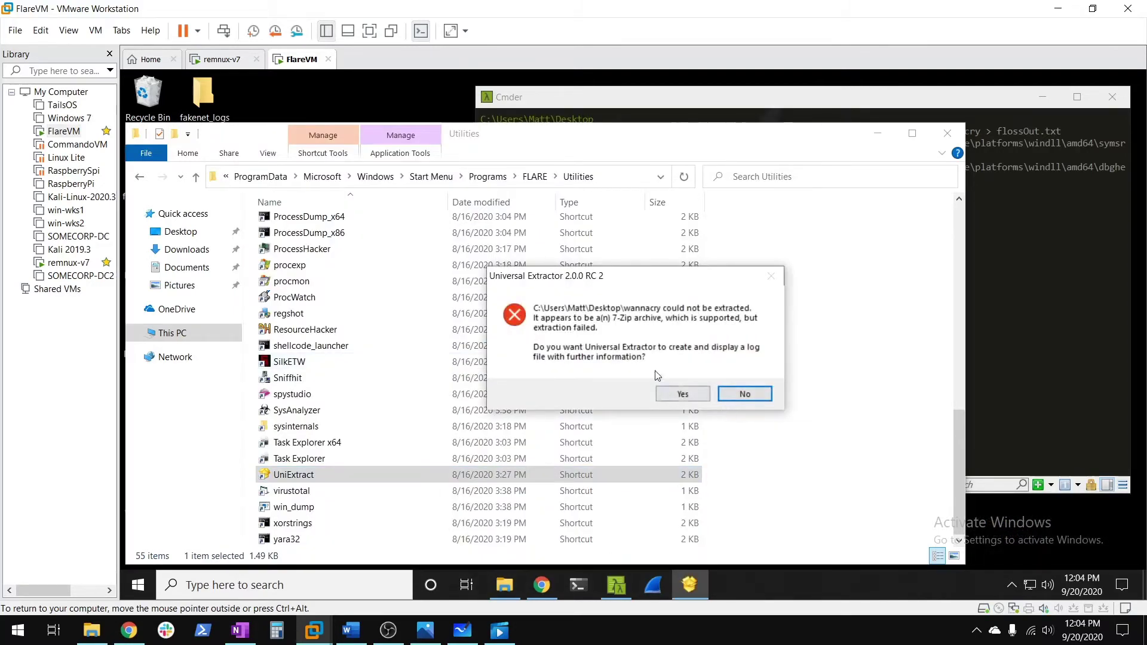
Generate the Universal Extractor log for the wannacry extraction, skim its entries, and close it.
left_click(683, 395)
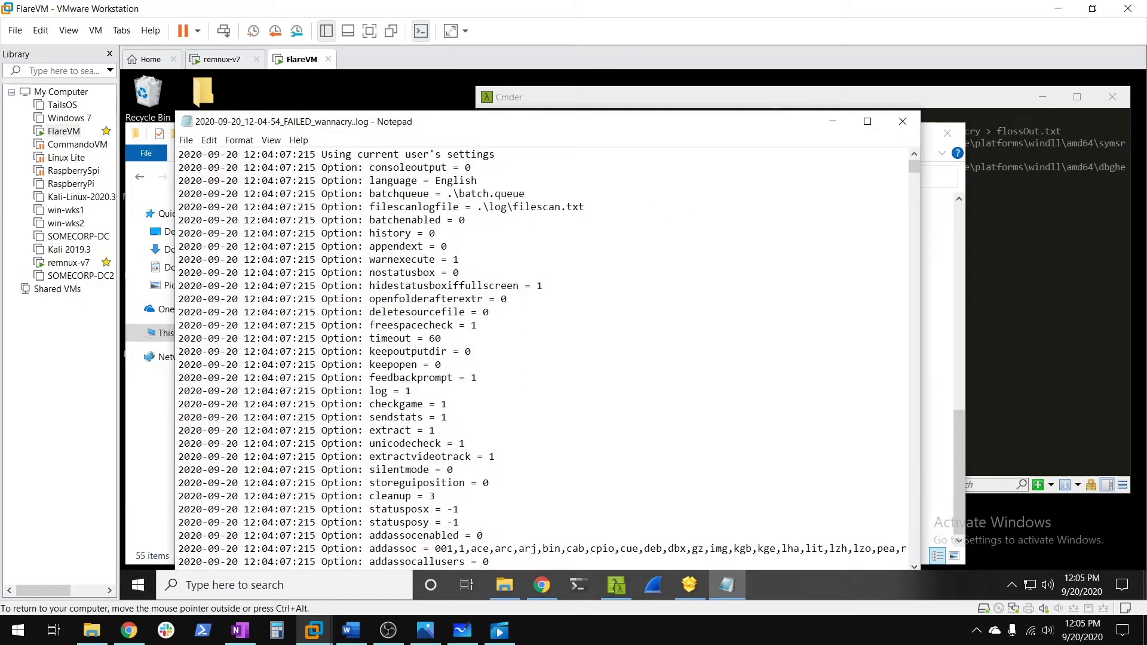
scroll(660, 459, "down", 5)
key("alt+F4")
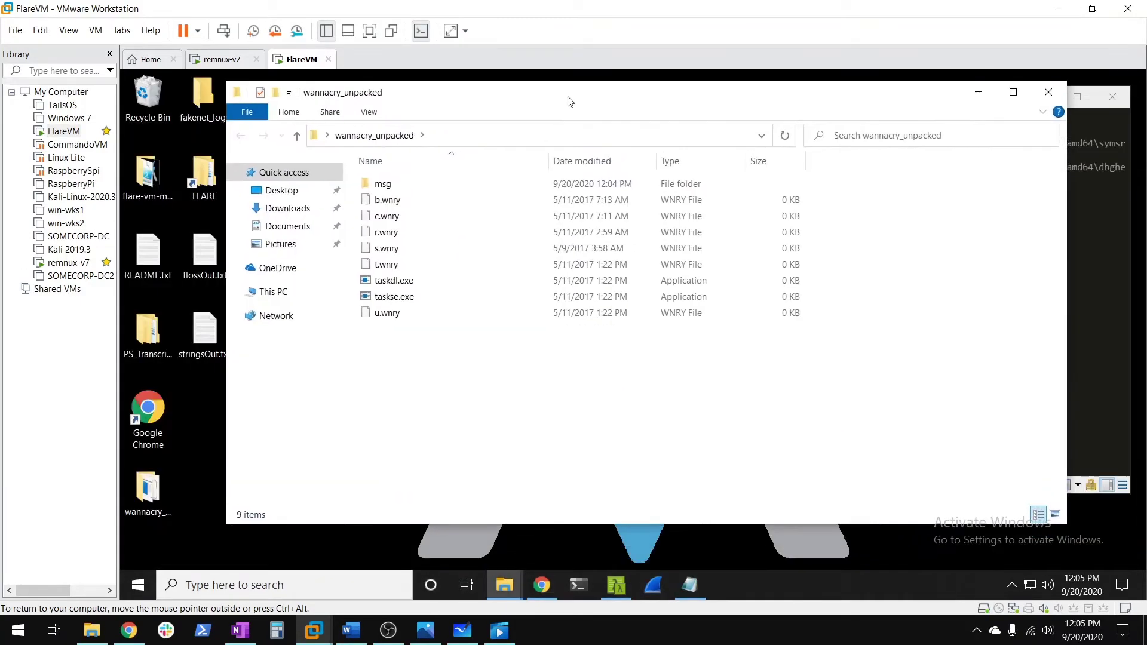
Examine the contents of the wannacry_unpacked folder, highlighting the file list and the executables taskdl.exe and taskse.exe.
left_click(161, 506)
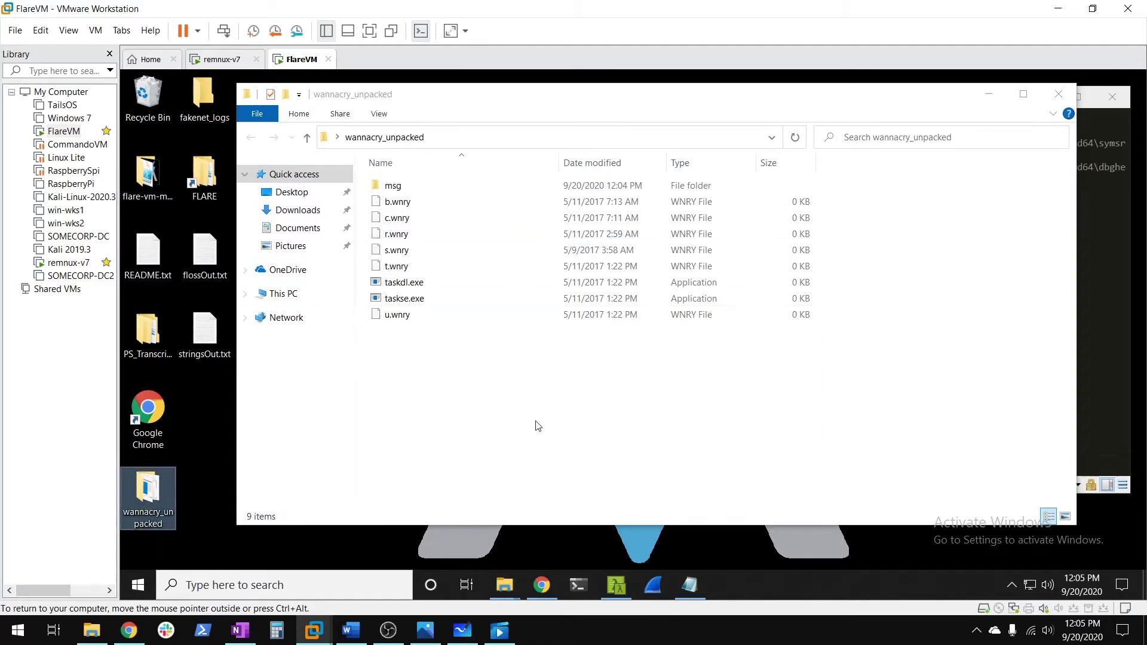
left_click_drag(538, 422, 390, 189)
left_click(443, 397)
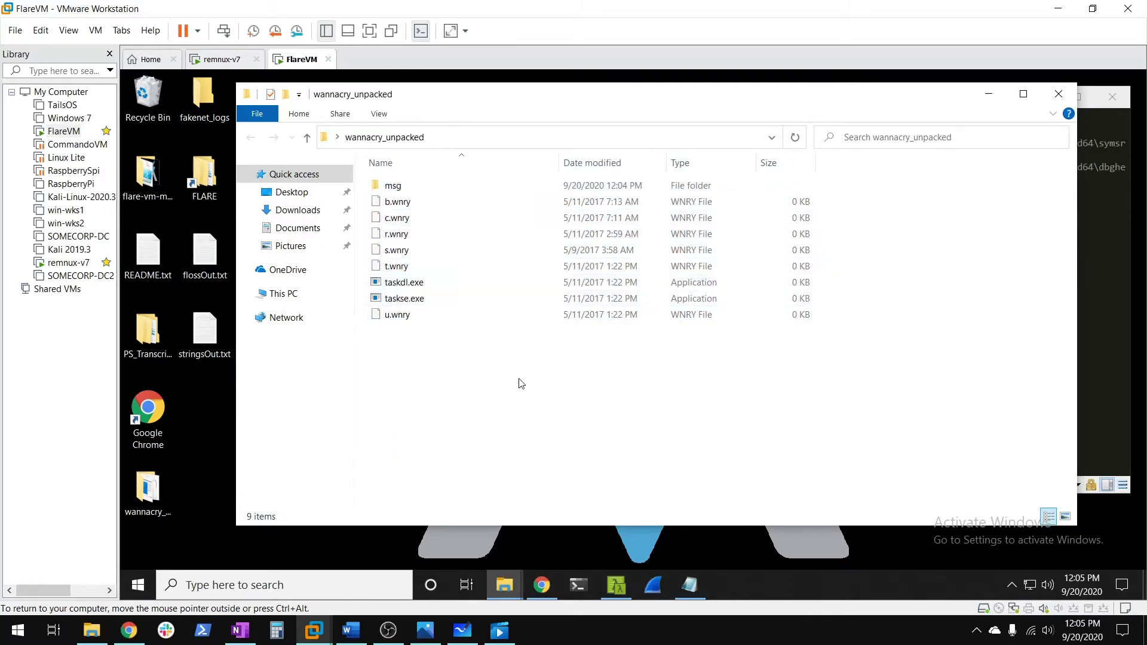
left_click(407, 282)
left_click(412, 299)
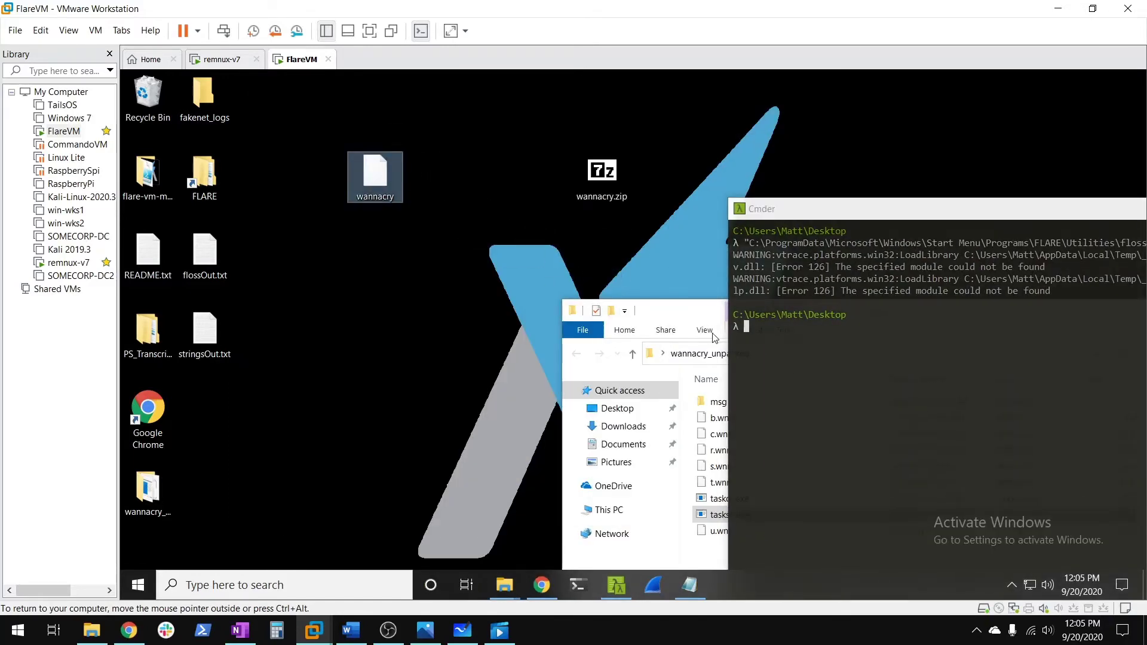
Bring the wannacry_unpacked window to the front and move it clear of the wannacry file on the desktop.
left_click_drag(755, 315, 542, 101)
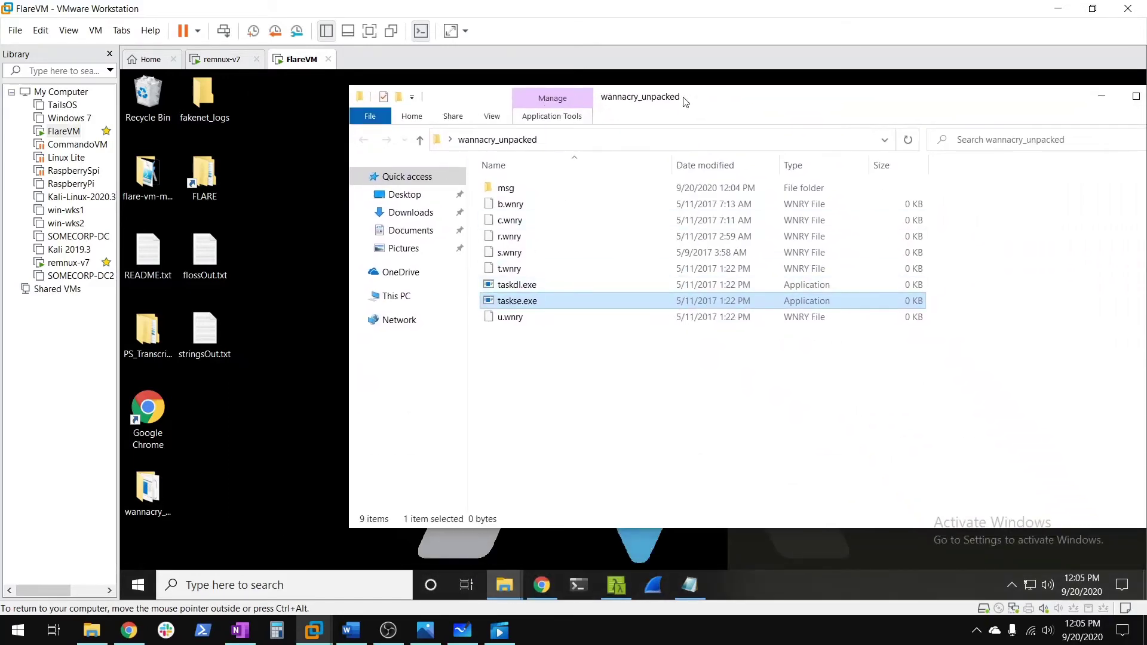
left_click_drag(687, 102, 794, 113)
mouse_move(665, 412)
left_mouse_down()
mouse_move(608, 233)
mouse_move(609, 265)
mouse_move(672, 404)
left_mouse_up()
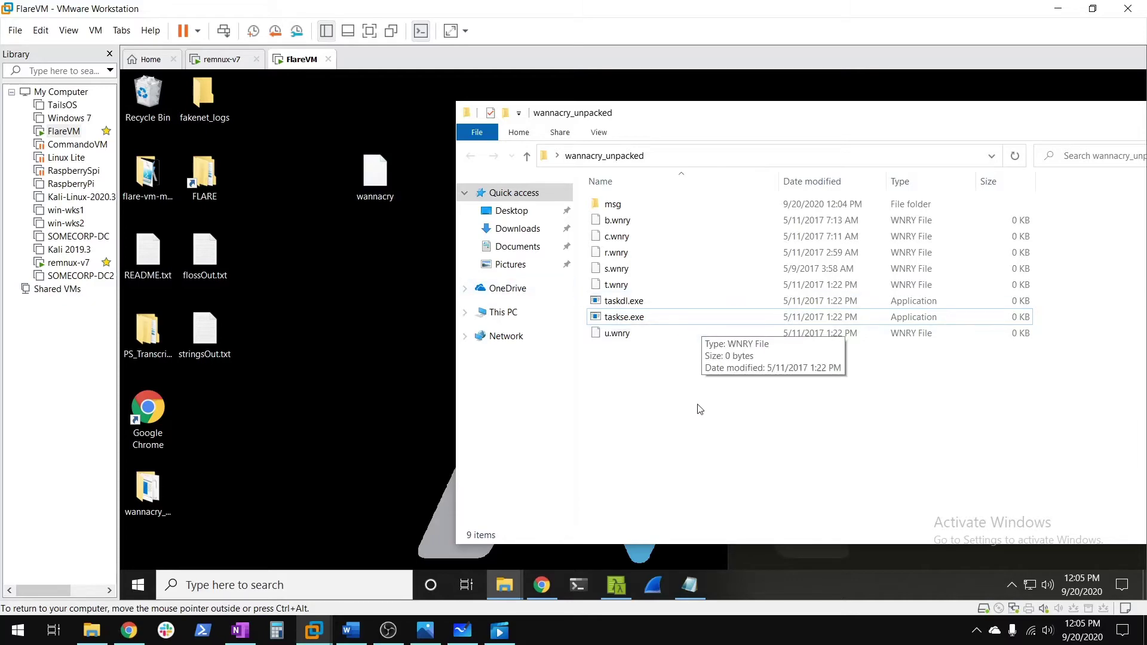
Examine the language files in the msg subfolder, return to wannacry_unpacked, and highlight taskse.exe.
double_click(613, 203)
scroll(629, 387, "down", 3)
scroll(629, 387, "up", 3)
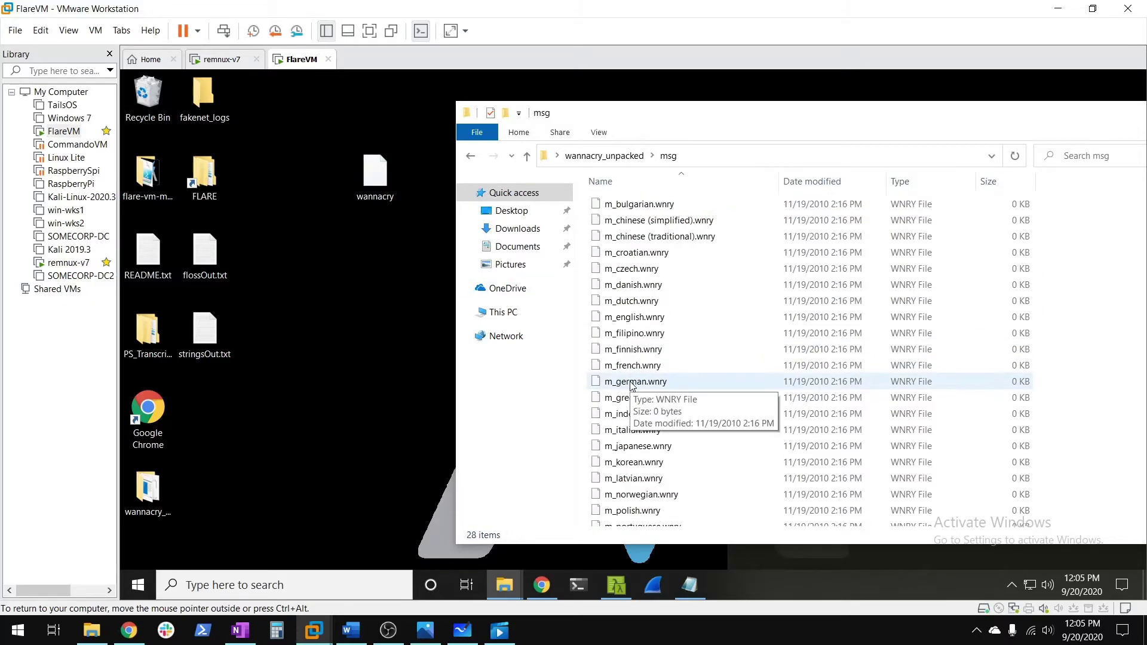
scroll(663, 364, "down", 3)
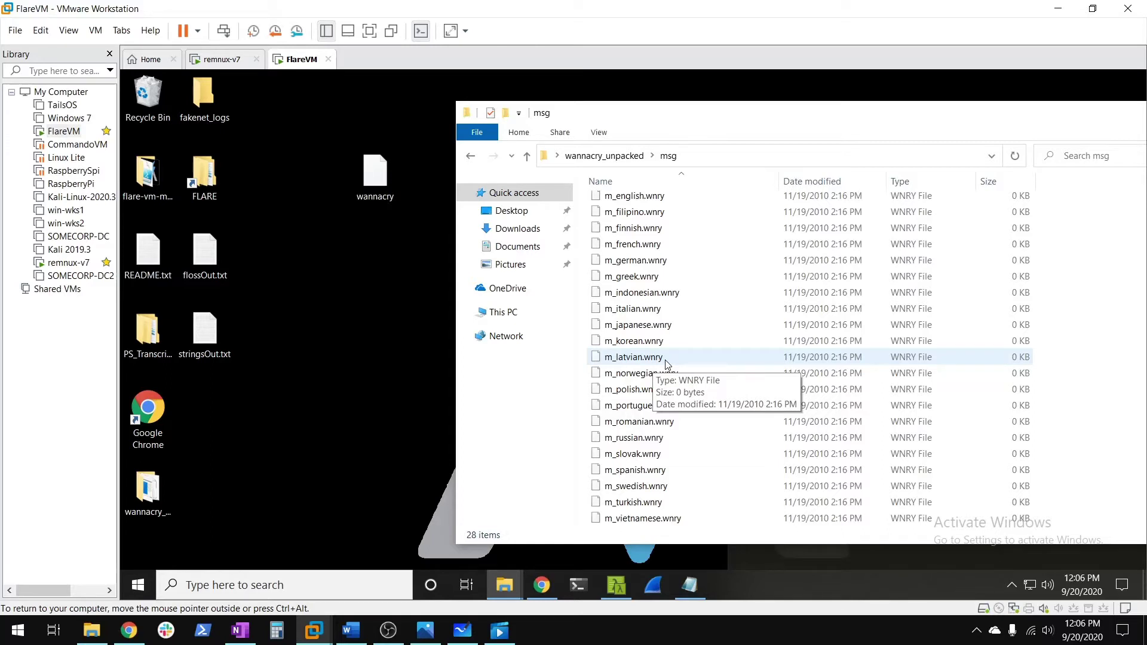
scroll(687, 310, "up", 3)
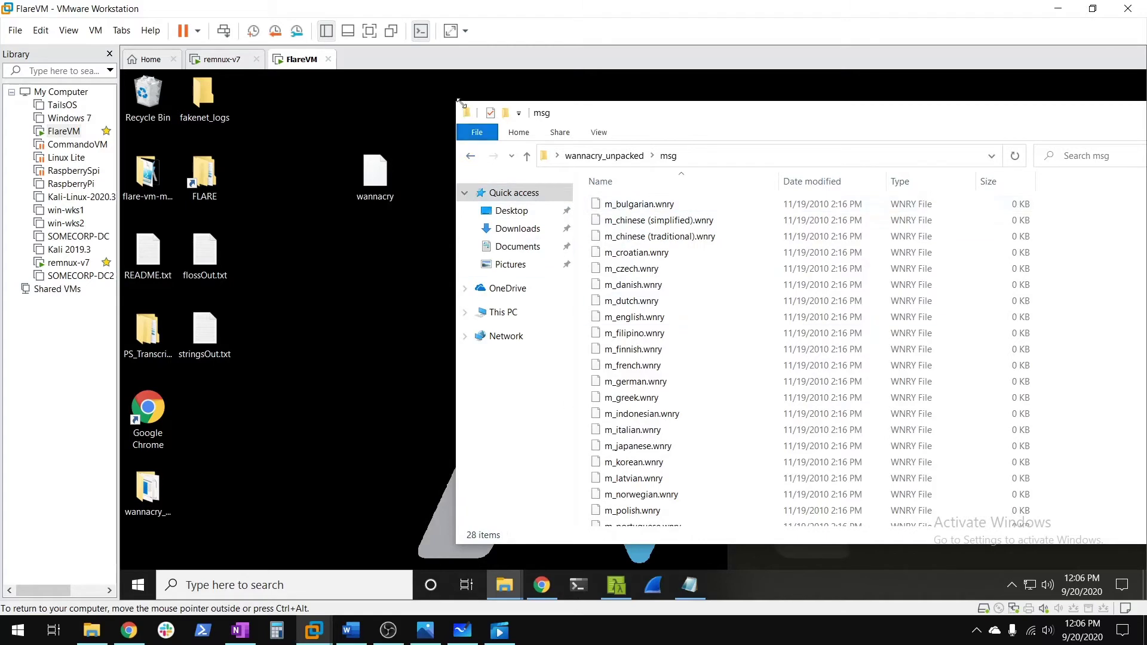
left_click(470, 155)
left_click(628, 320)
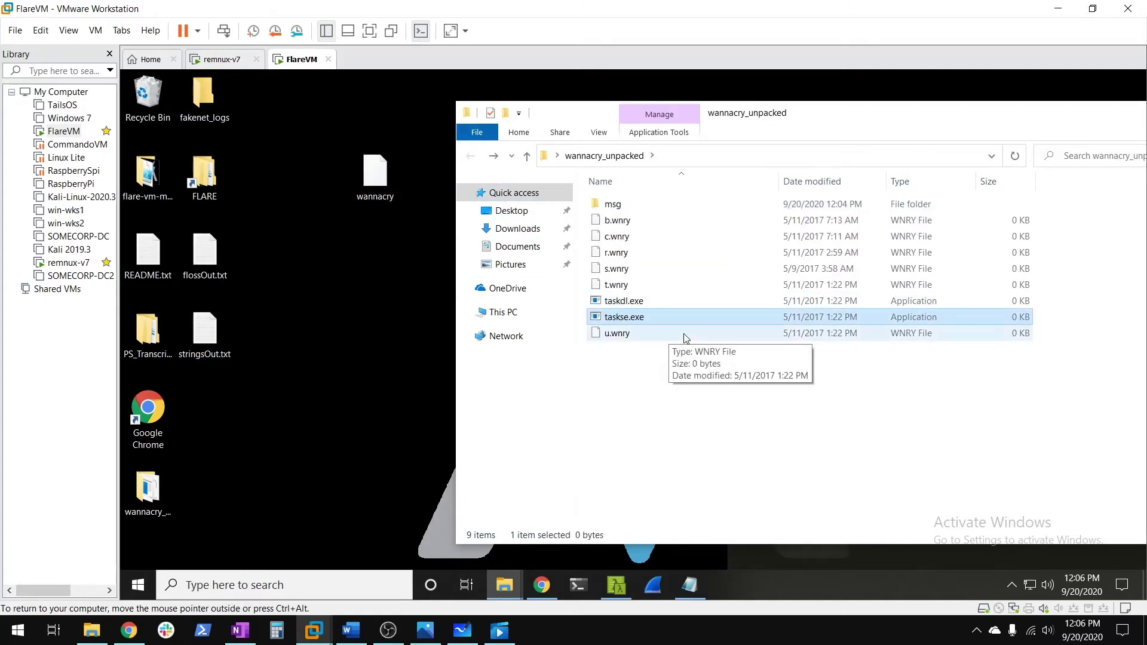
left_click(323, 400)
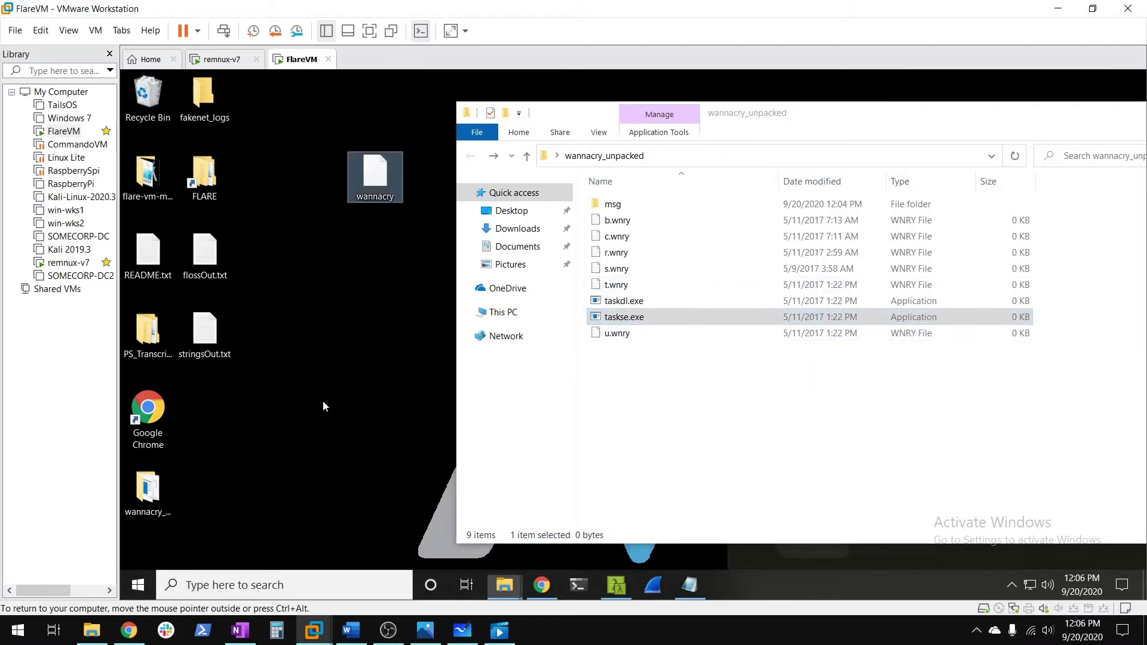
left_click(150, 496)
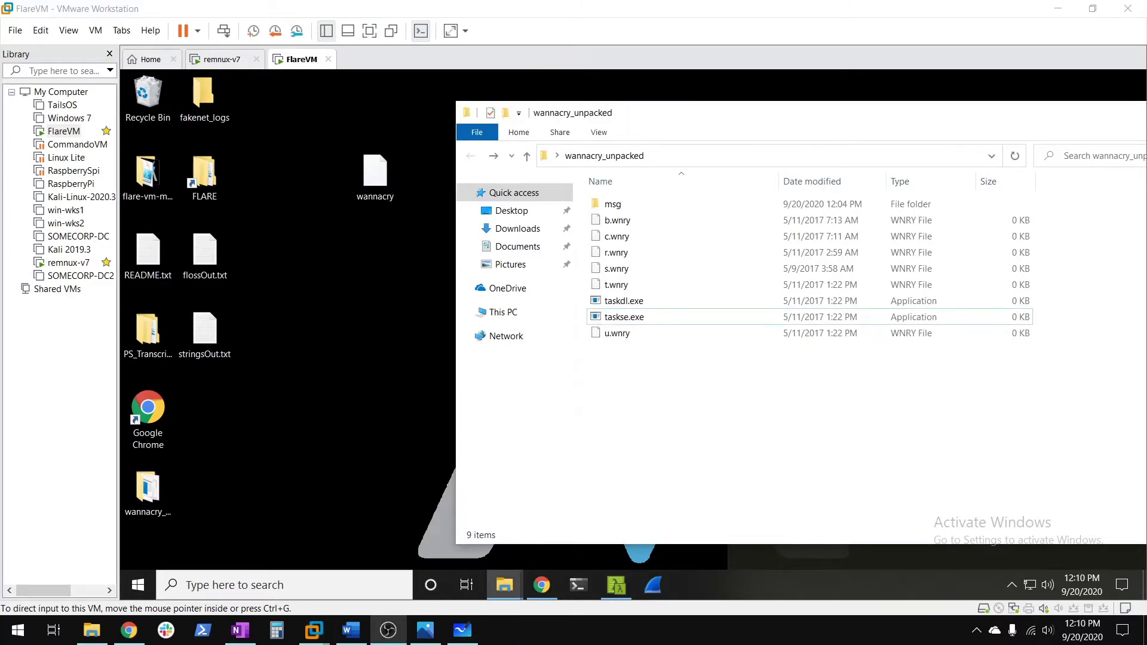
left_click(325, 406)
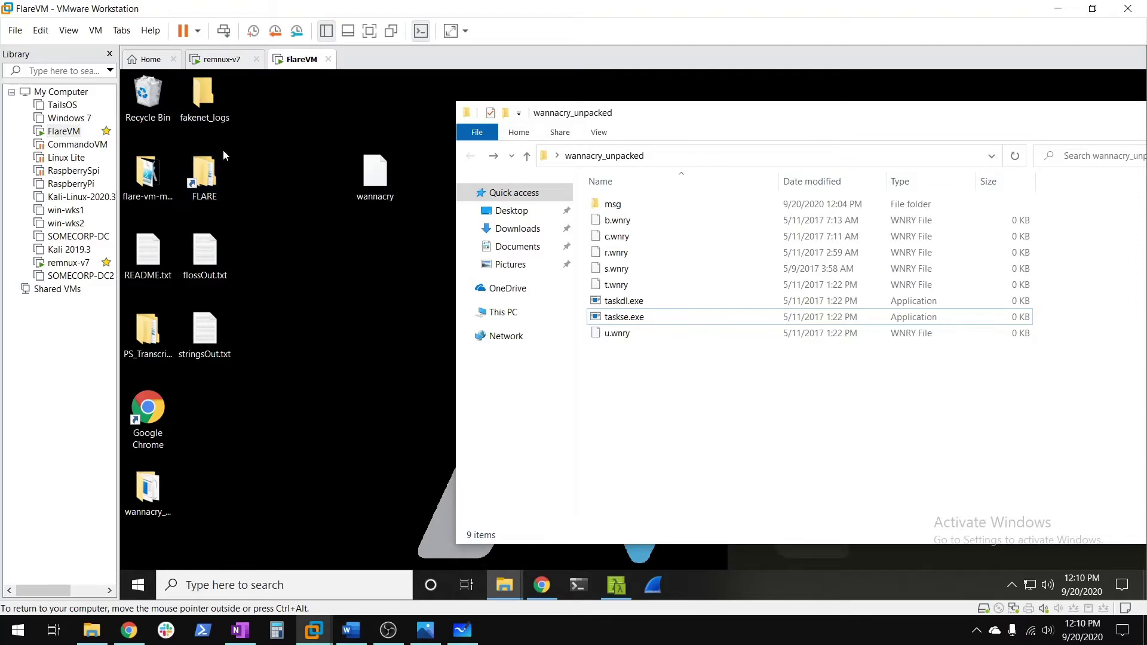
left_click(303, 302)
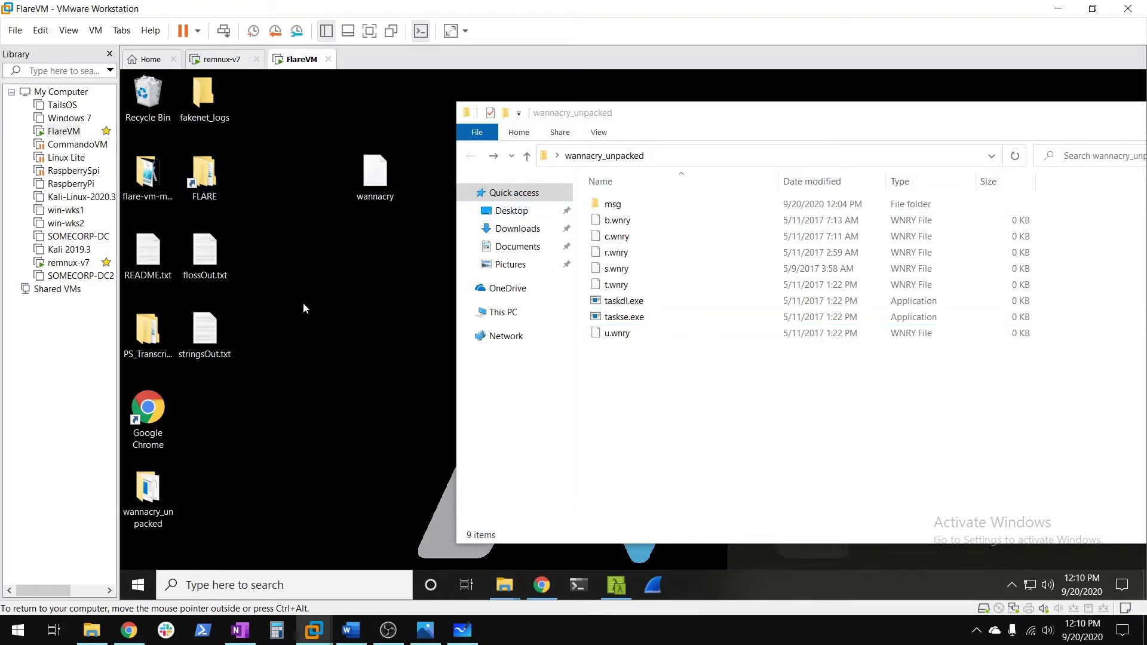
Open the Utilities folder inside the desktop's FLARE folder and launch peview.
double_click(204, 179)
scroll(316, 423, "down", 1)
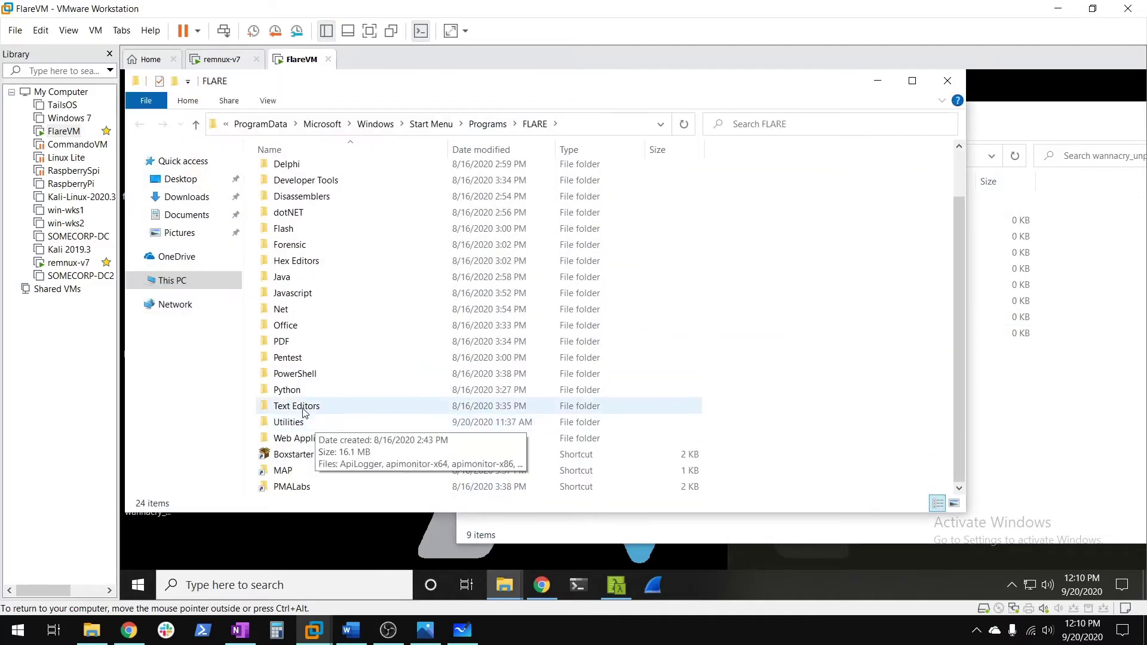
left_click(307, 426)
double_click(307, 425)
scroll(383, 380, "down", 1)
scroll(351, 358, "up", 1)
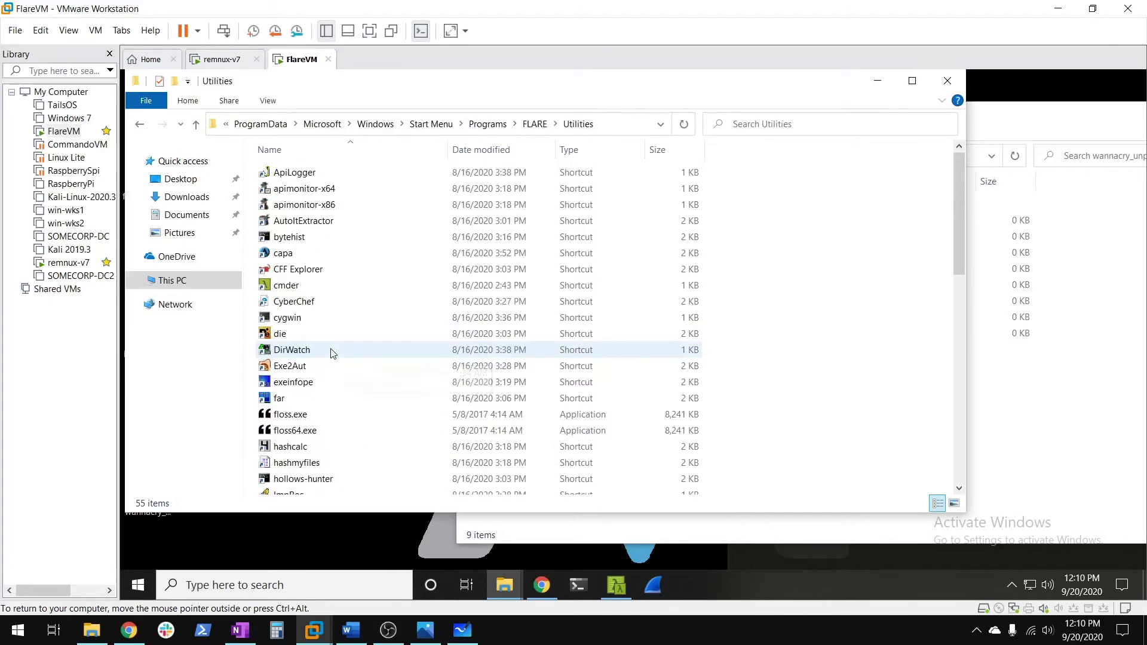
scroll(328, 351, "down", 3)
scroll(326, 352, "down", 1)
scroll(304, 344, "down", 2)
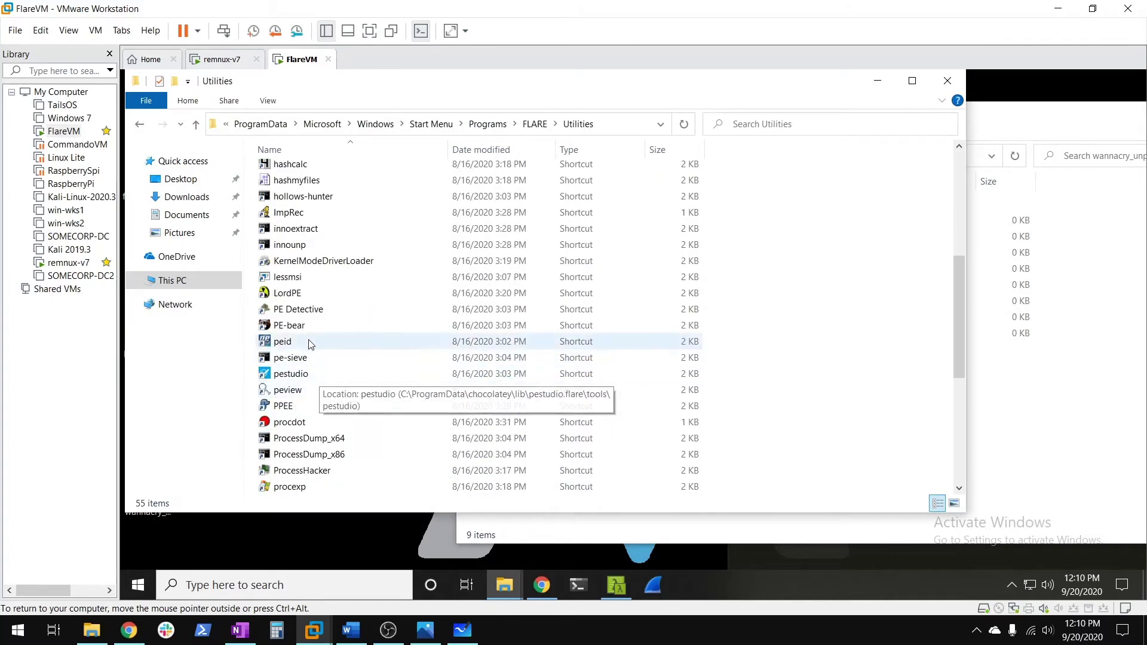
double_click(287, 389)
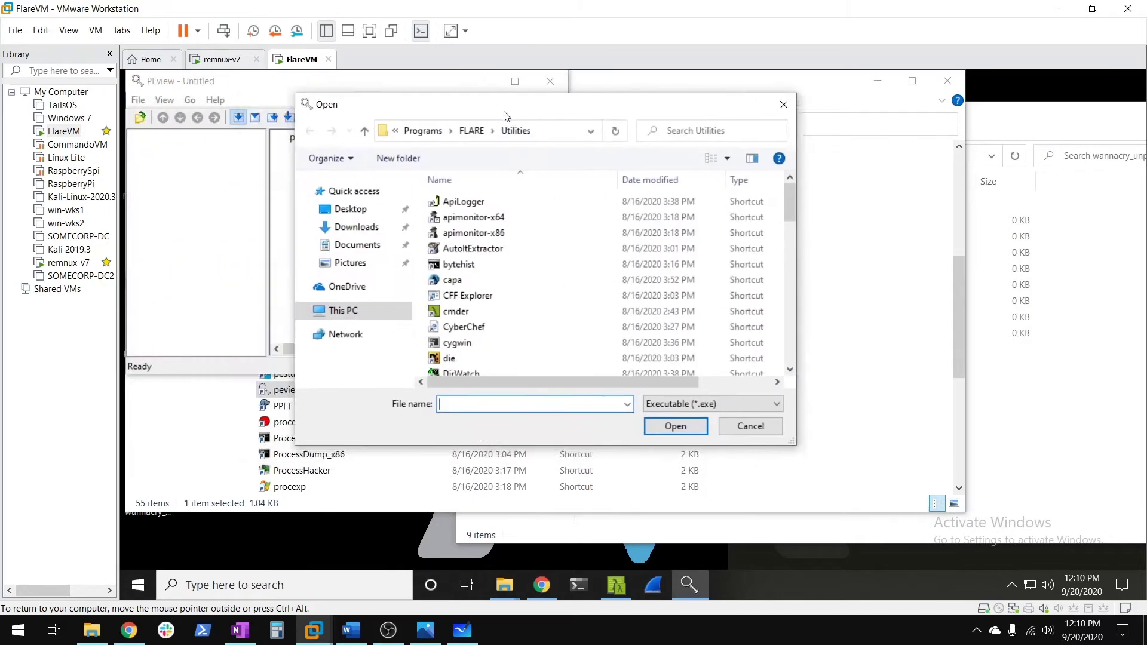
Load the wannacry file from the Desktop into PEview with the file filter set to All Files, and maximize the window.
scroll(612, 310, "down", 4)
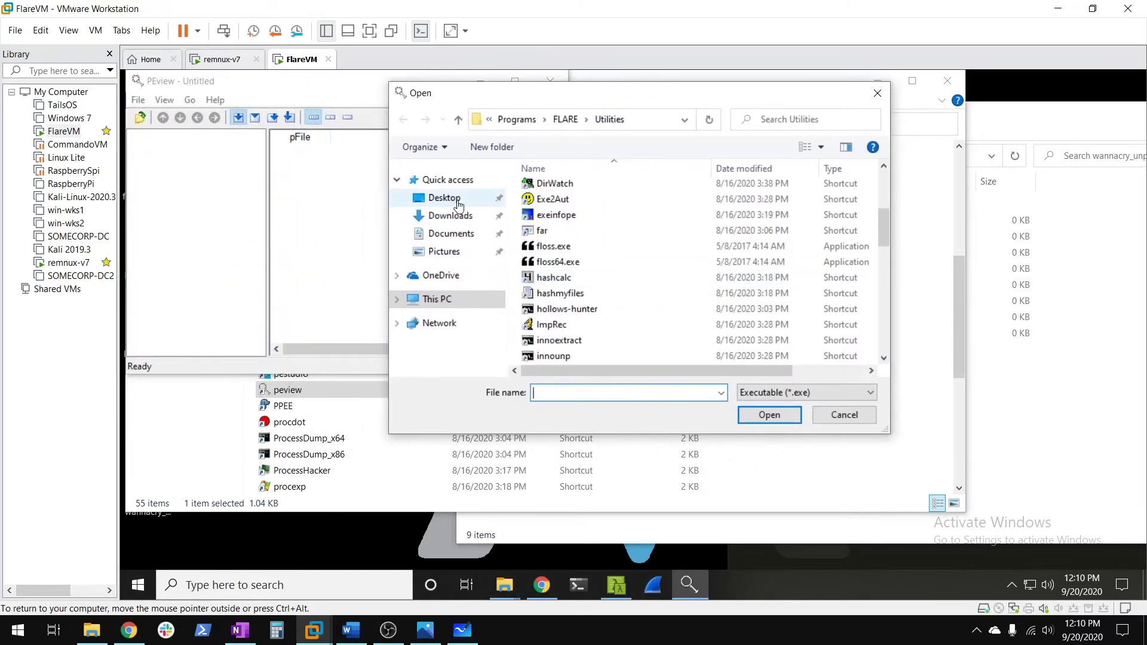
left_click(444, 197)
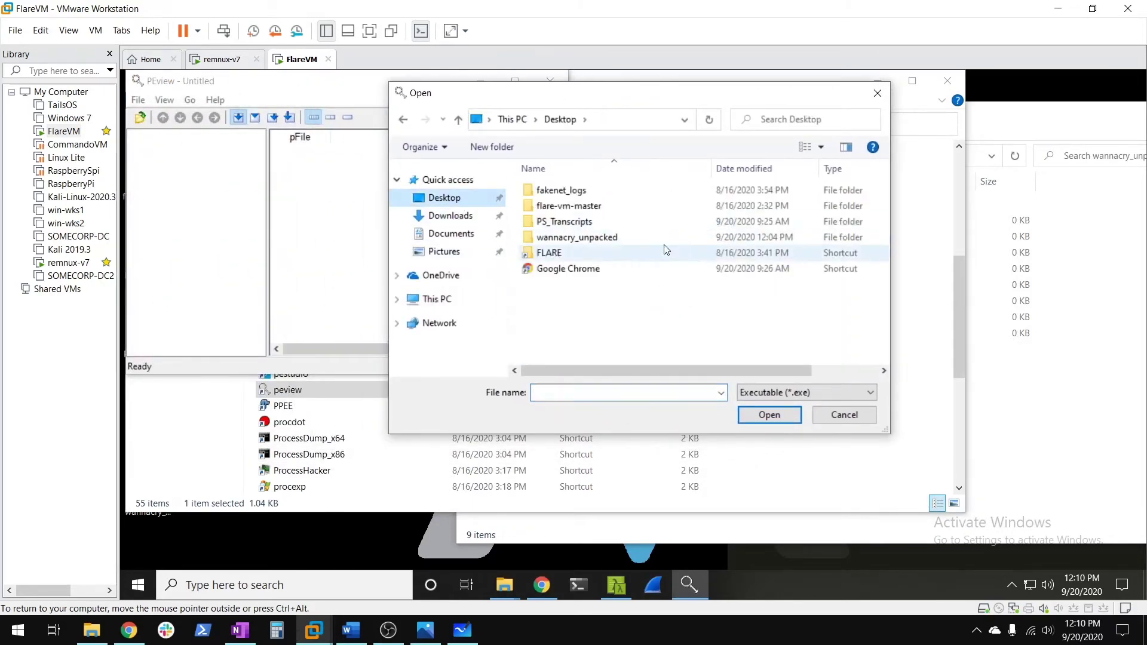
left_click(776, 393)
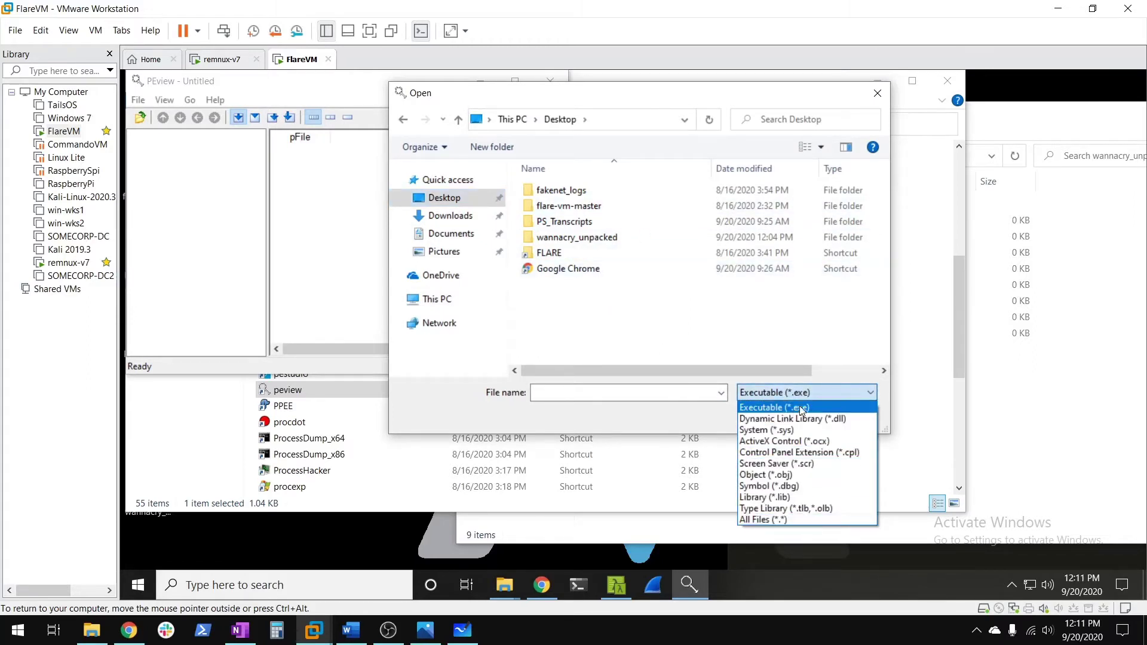
left_click(770, 520)
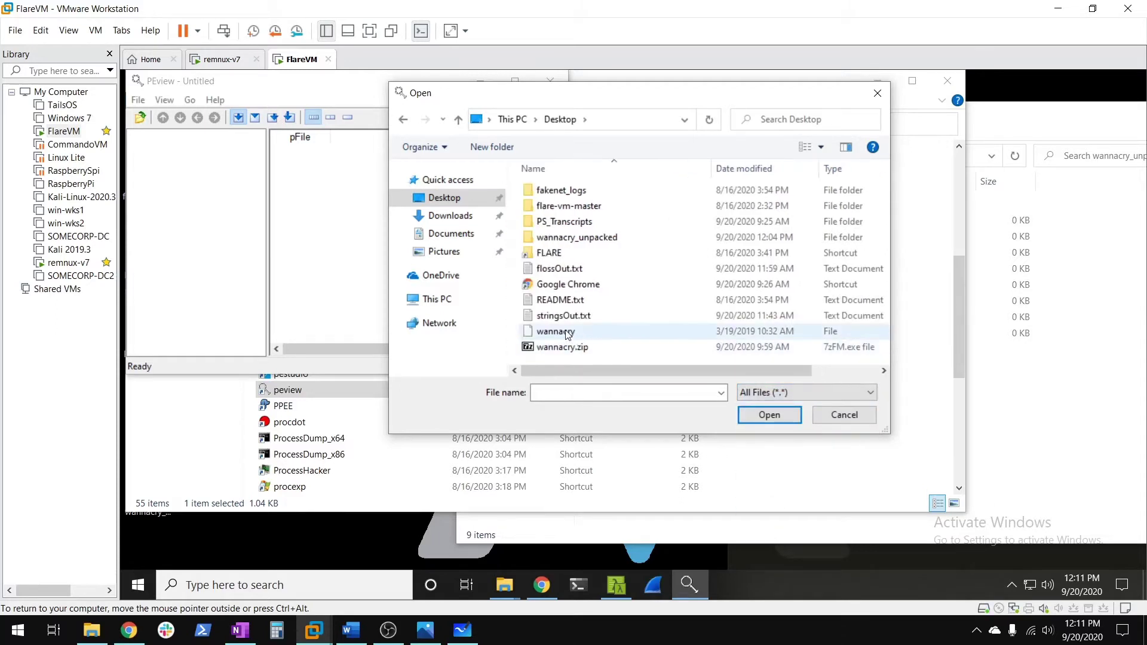
left_click(555, 332)
double_click(555, 331)
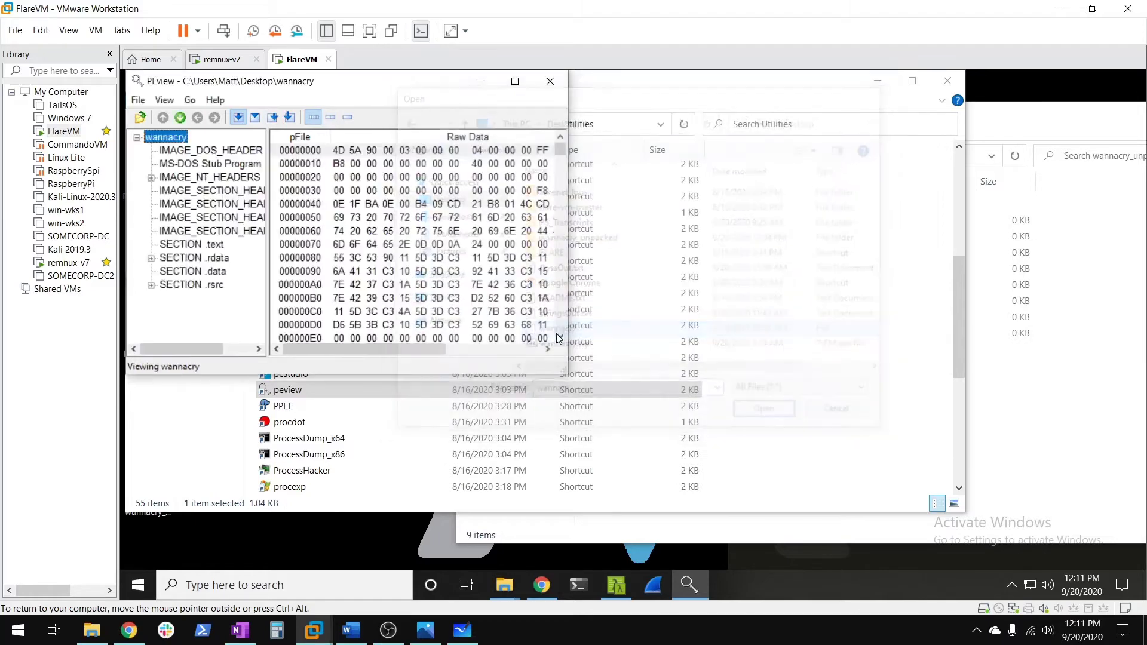
left_click(515, 81)
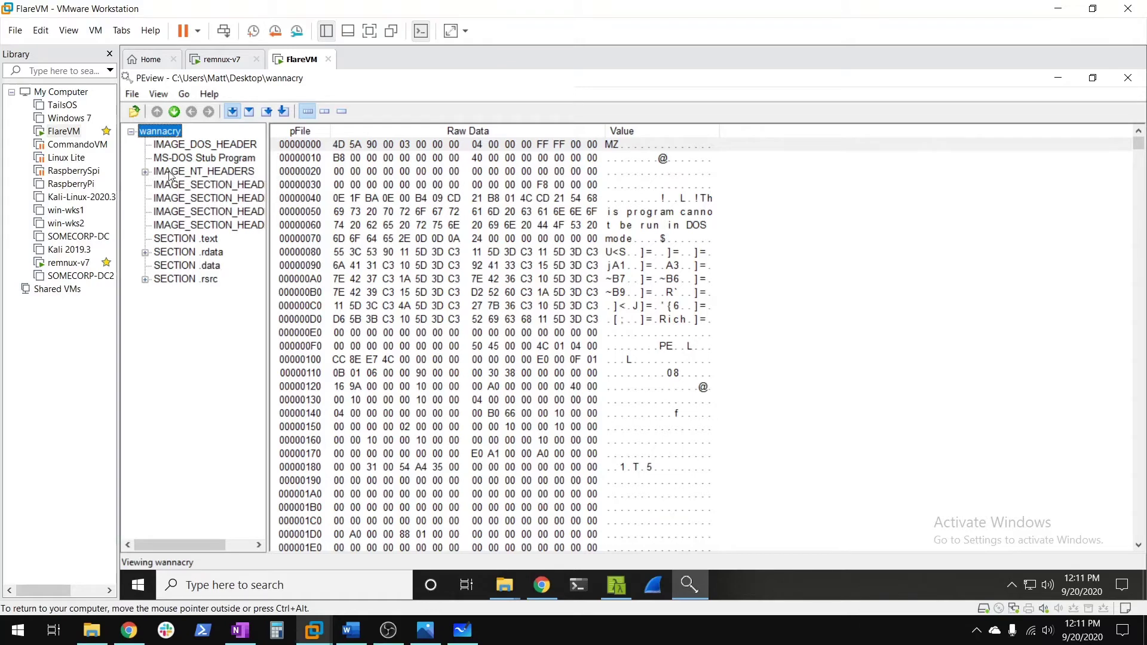
View wannacry's .text section, expand SECTION .rdata, and examine the imported functions and DLLs in the IMPORT Address Table.
left_click(175, 240)
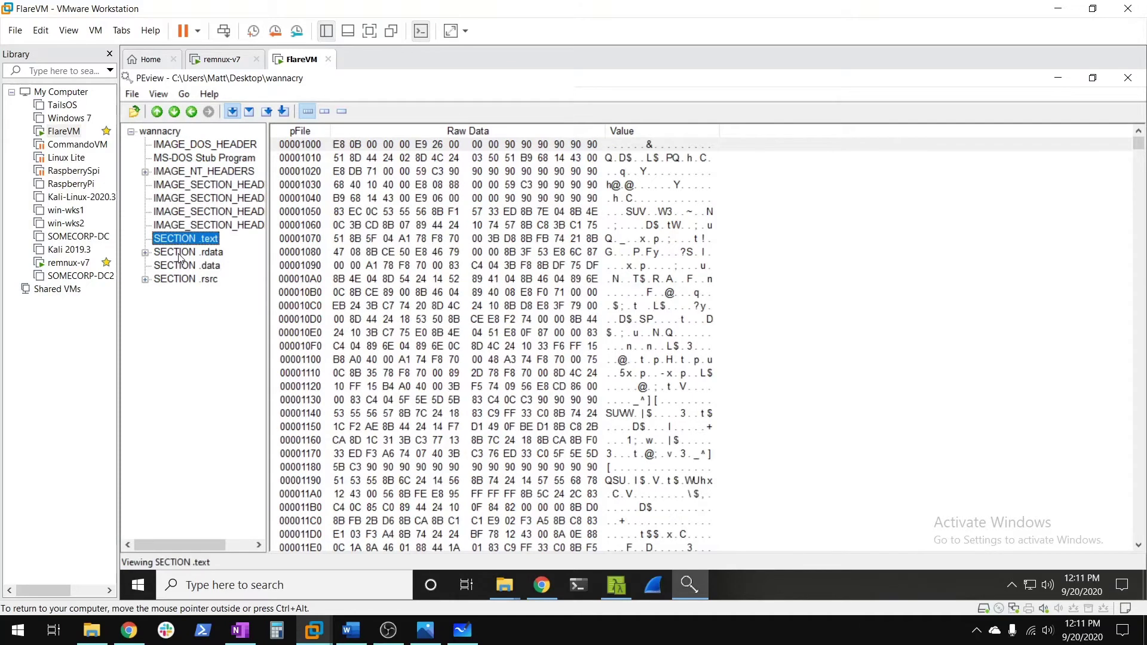
left_click(179, 258)
left_click(145, 252)
left_click(183, 266)
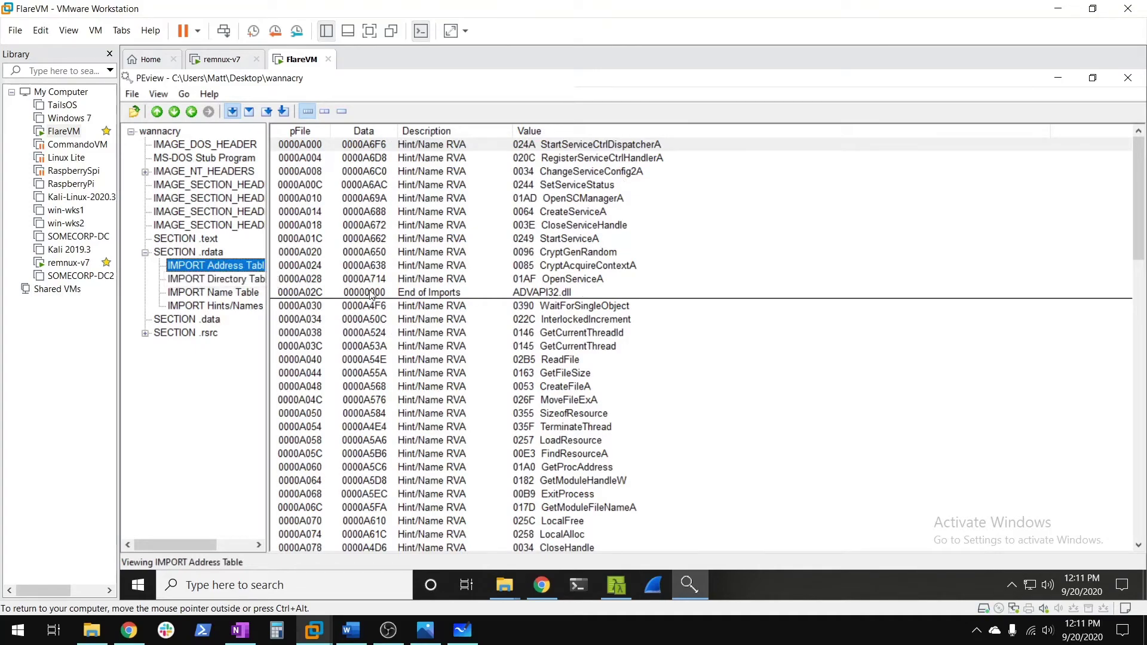
scroll(493, 336, "down", 7)
scroll(493, 335, "down", 16)
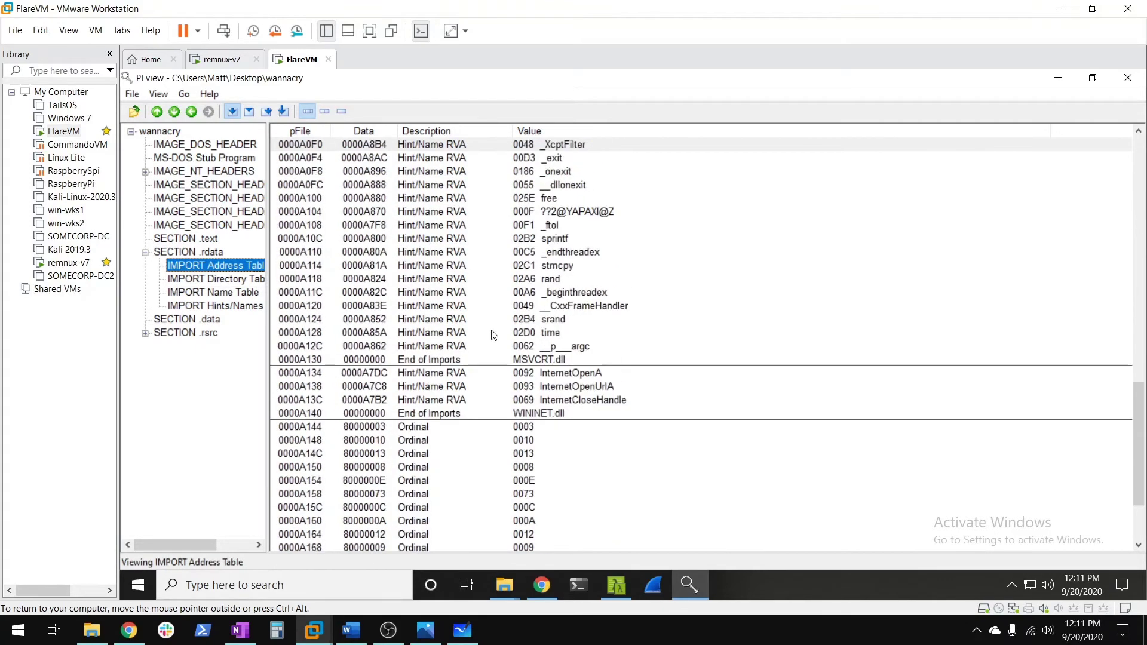
Examine the rest of the IMPORT Address Table, then read through the functions and DLLs in the IMPORT Name Table.
scroll(493, 335, "down", 6)
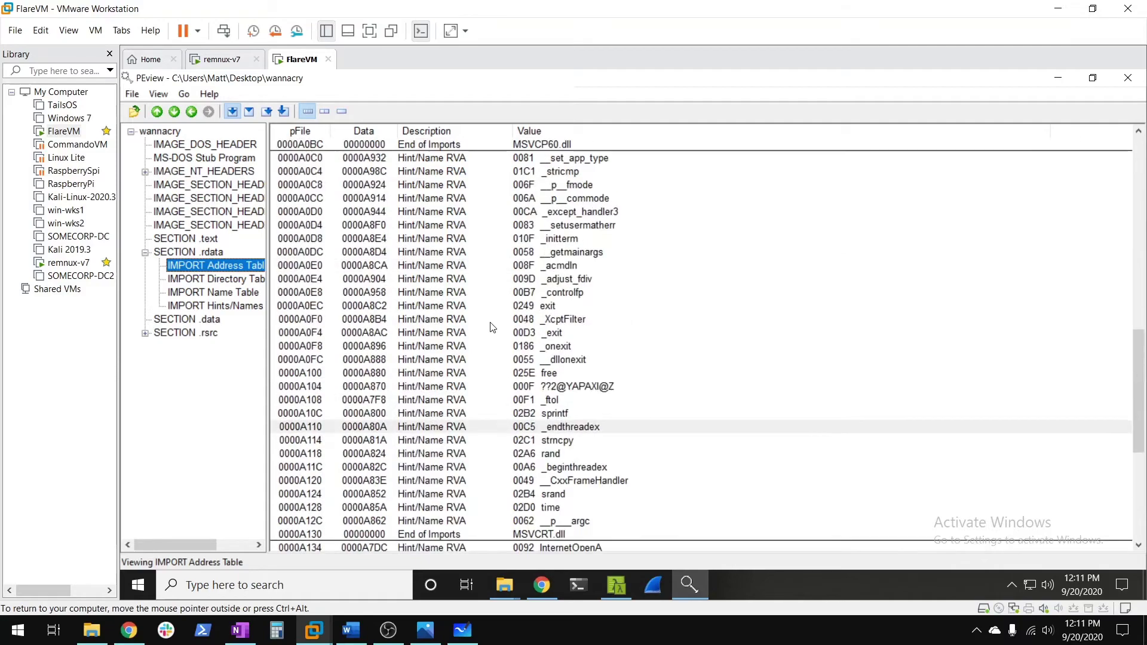
key("Down")
key("Down")
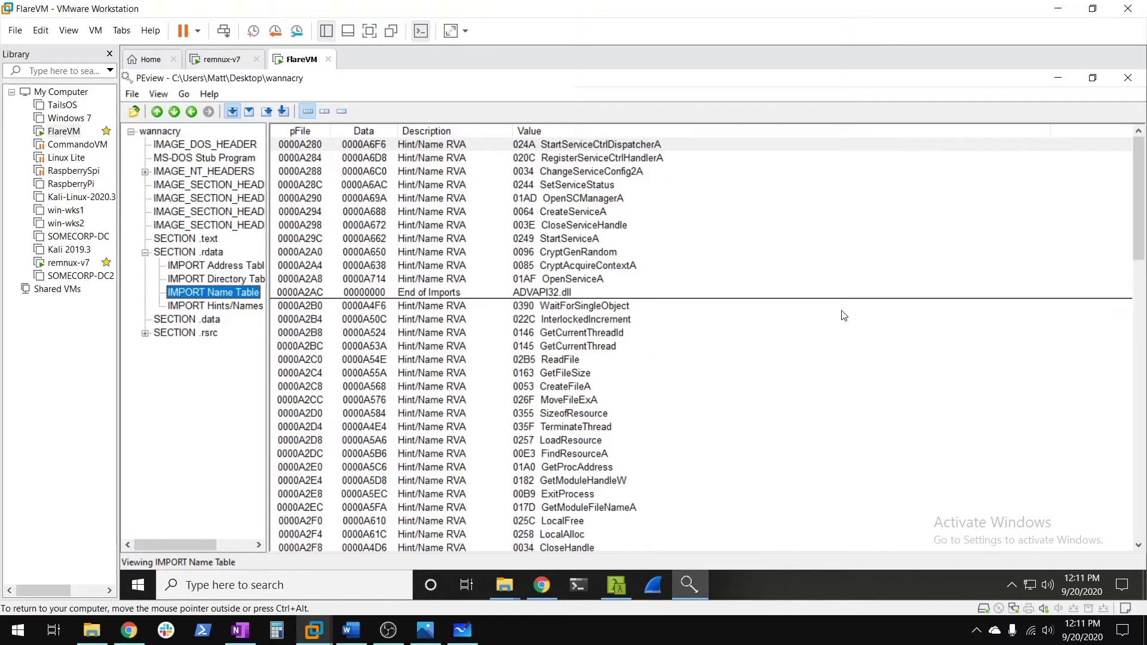
scroll(726, 300, "down", 9)
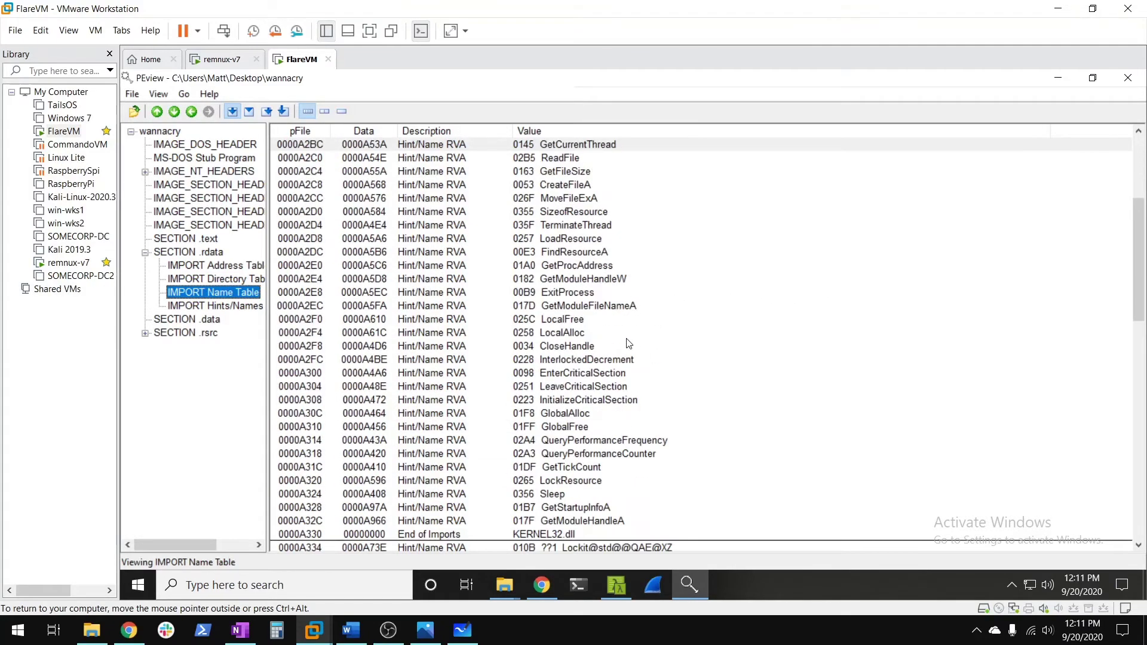
scroll(629, 344, "down", 9)
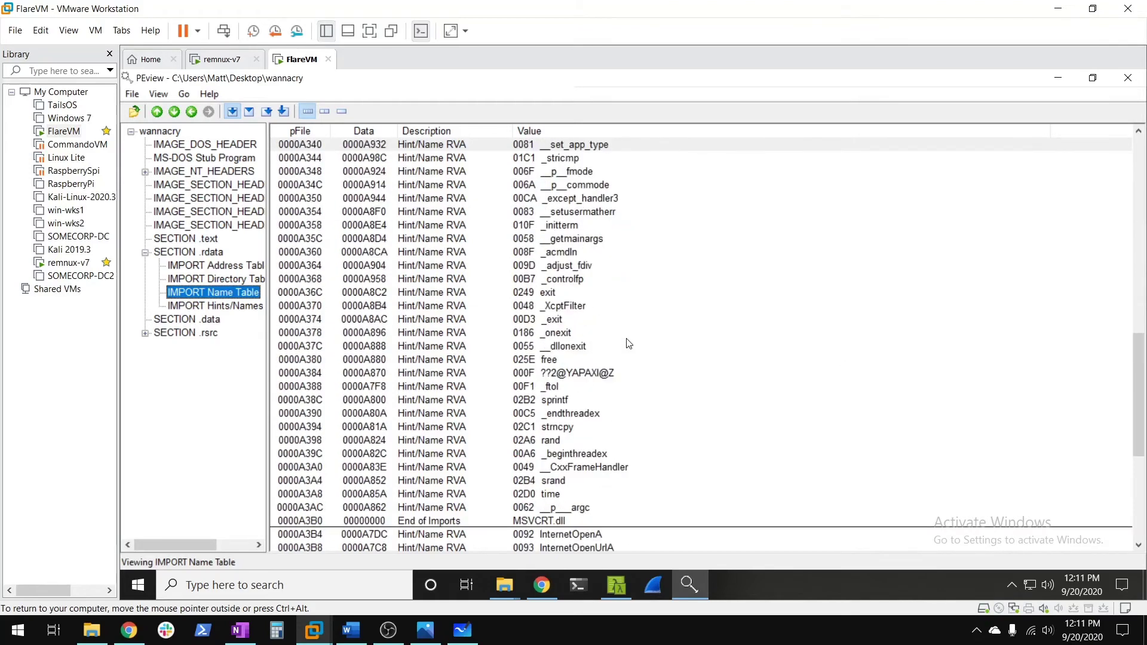
scroll(627, 345, "down", 2)
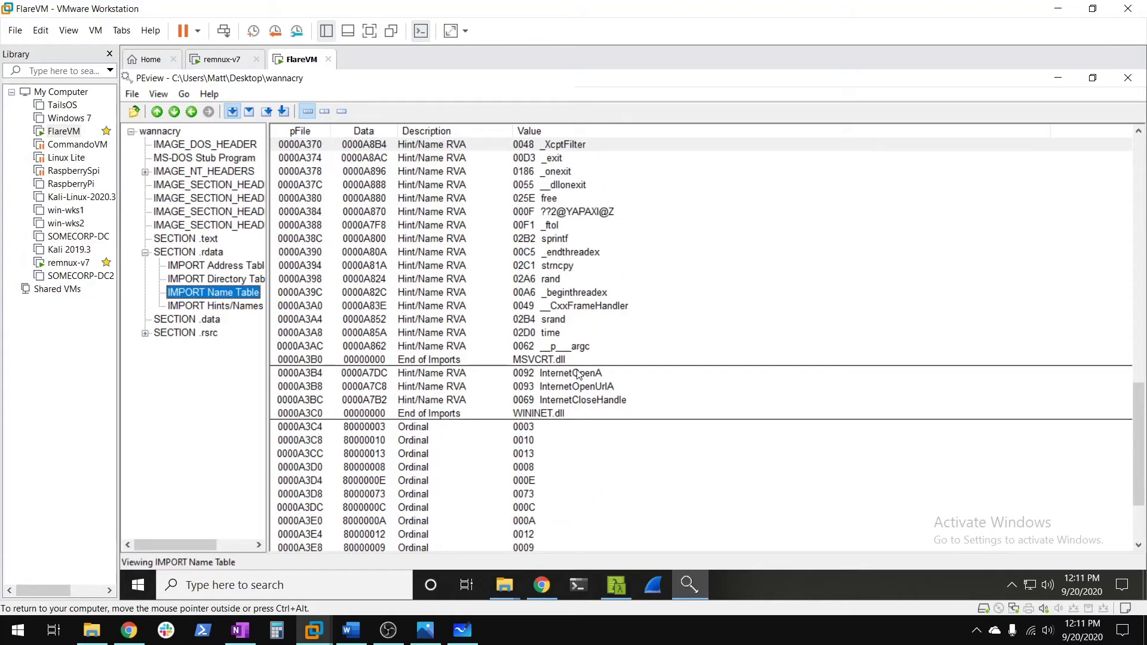
Highlight the WININET.dll imports InternetOpenA, InternetOpenUrlA and InternetCloseHandle in turn to review the internet-related API calls.
left_click(566, 378)
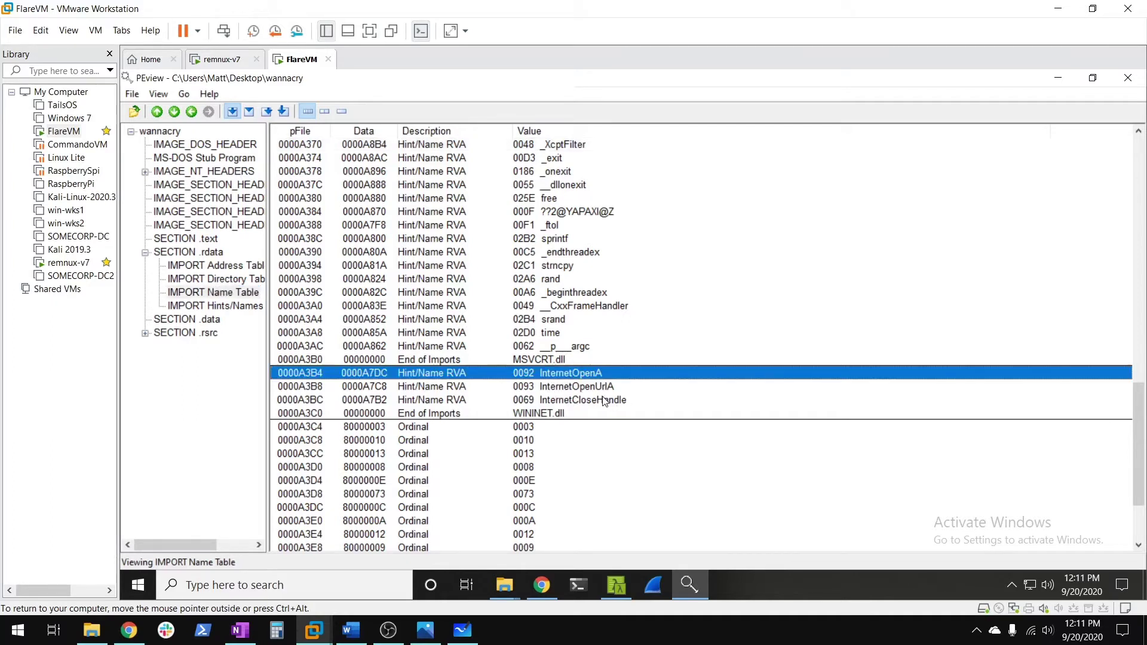
left_click(579, 388)
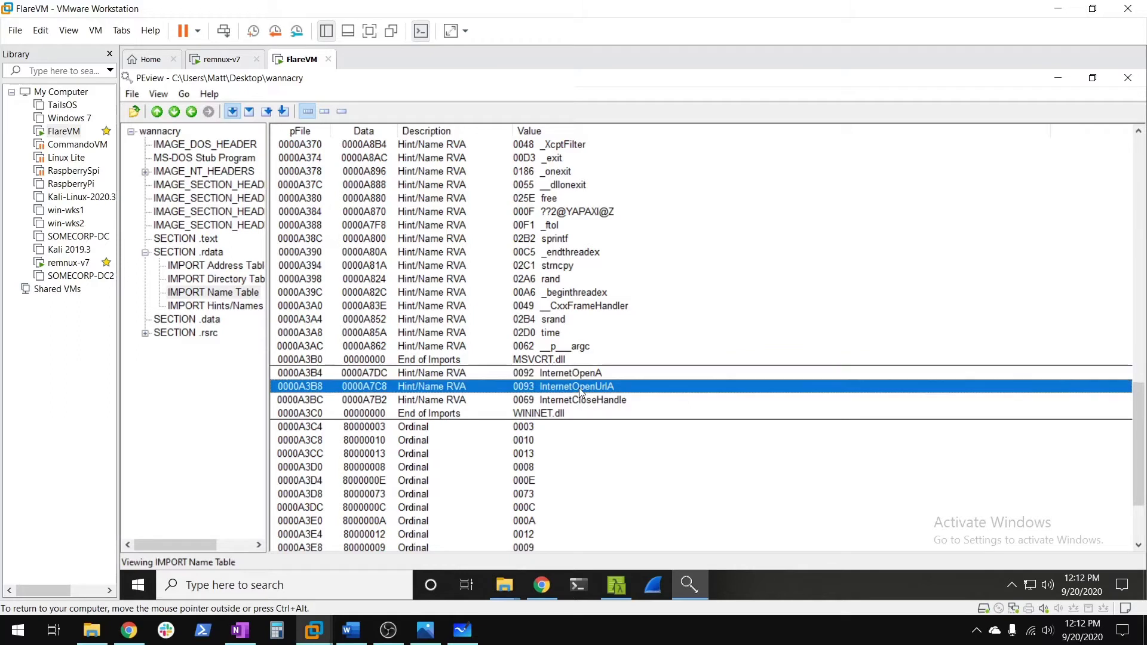
left_click(618, 404)
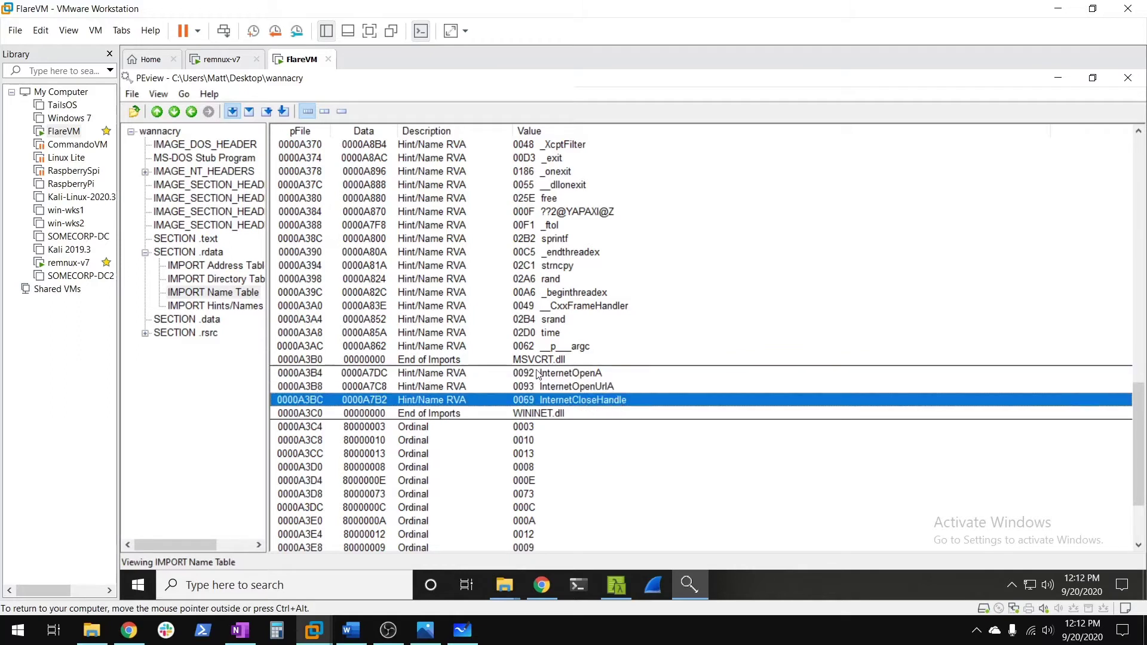
left_click(539, 374)
left_click(564, 404)
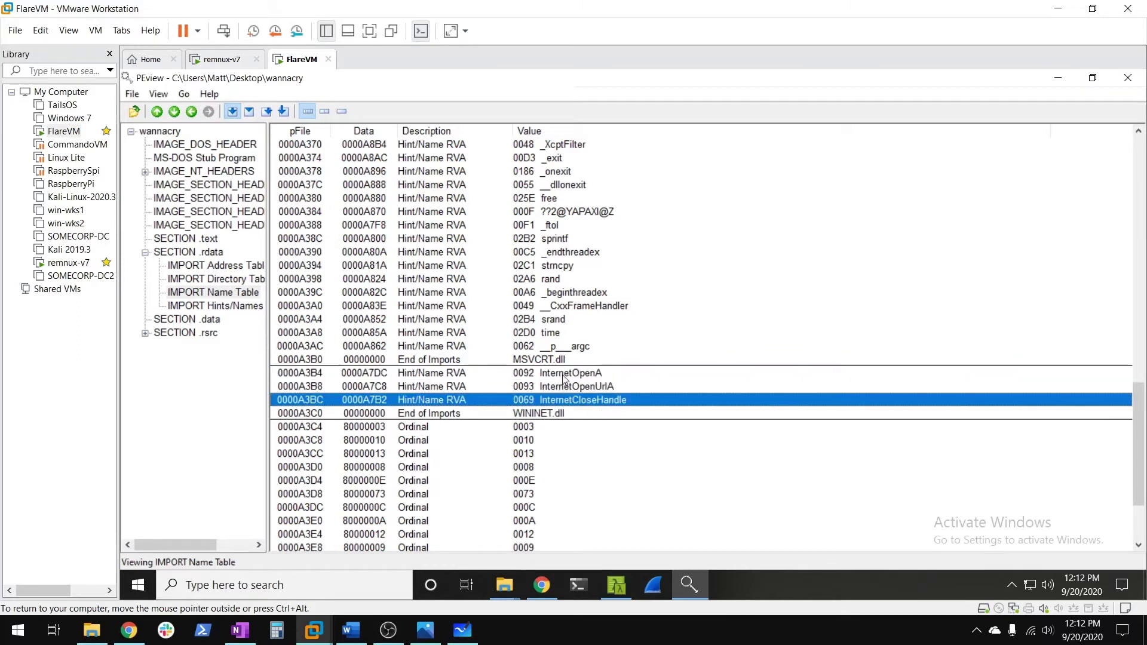
key("Up")
key("Up")
key("Down")
key("Down")
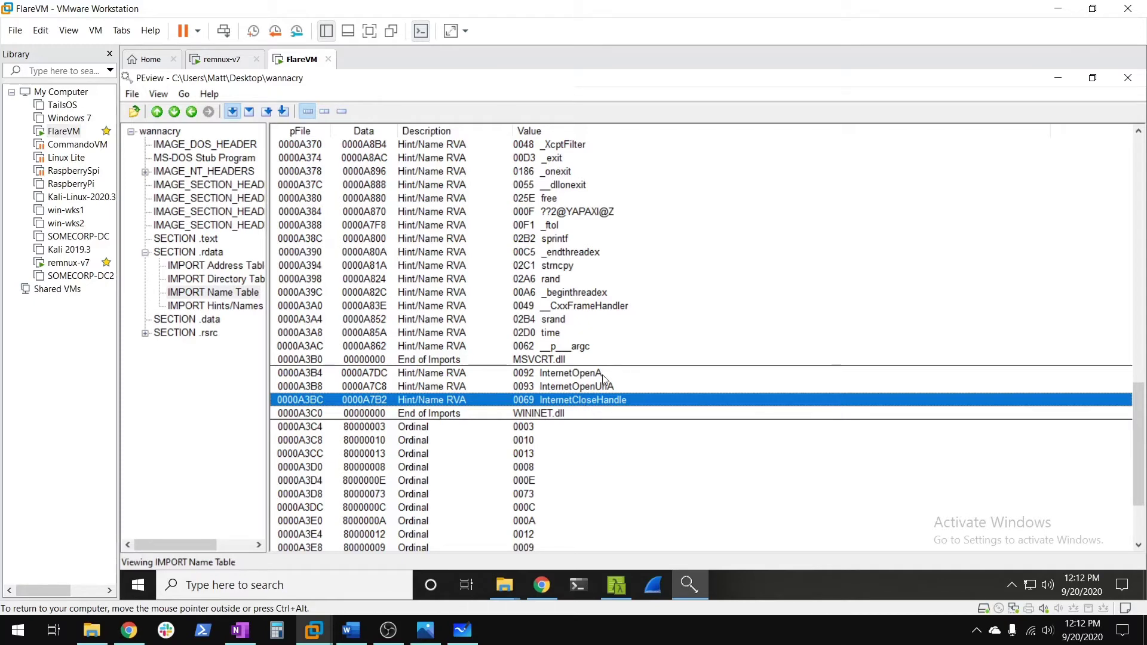
scroll(605, 379, "up", 10)
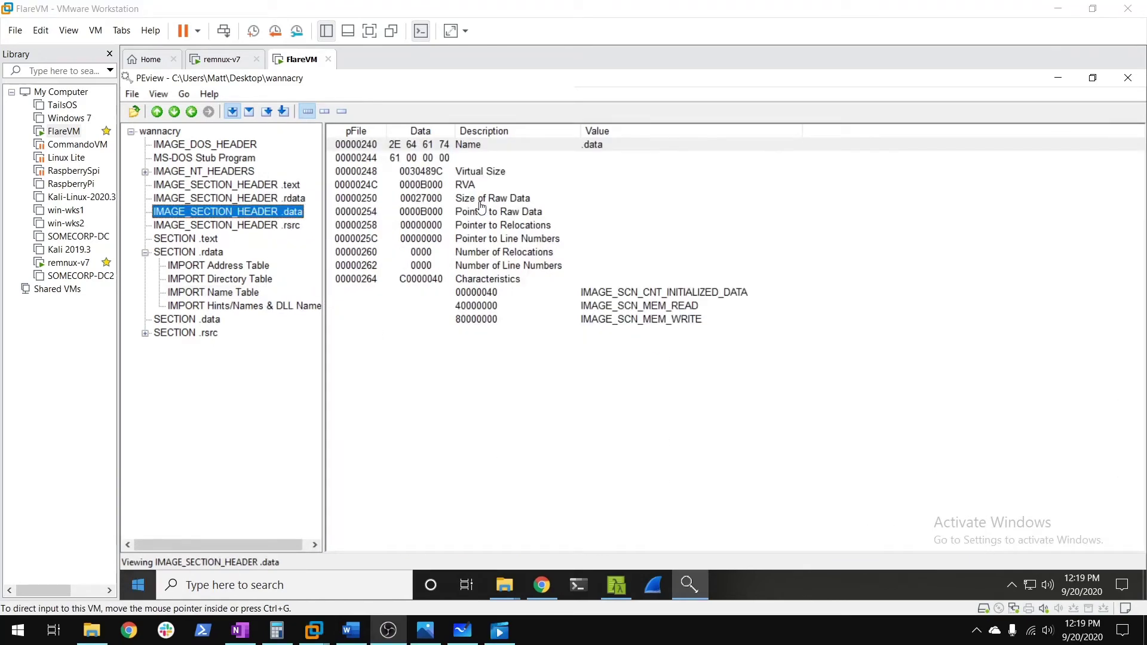
View the IMAGE_SECTION_HEADER entries for .text, .rdata, .data and .rsrc one after another.
left_click(225, 187)
left_click(263, 198)
left_click(287, 211)
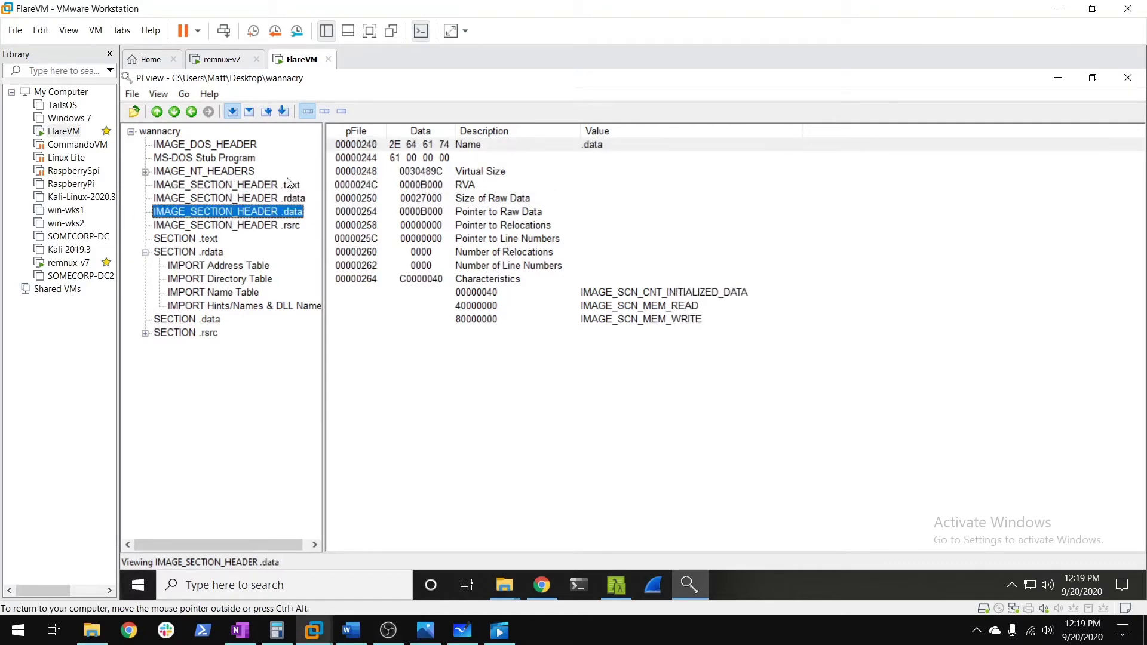
left_click(295, 186)
left_click(302, 199)
left_click(294, 213)
left_click(290, 226)
Open IMAGE_SECTION_HEADER .text and compare its Virtual Size and Size of Raw Data rows.
left_click(291, 188)
left_click(469, 203)
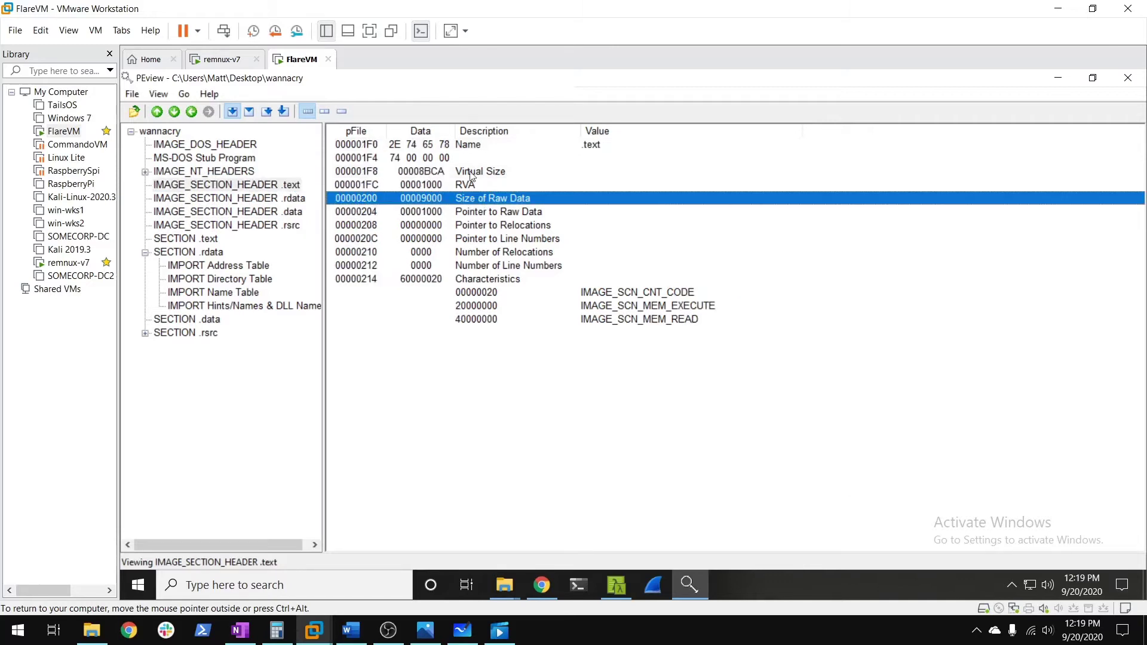
left_click(473, 174)
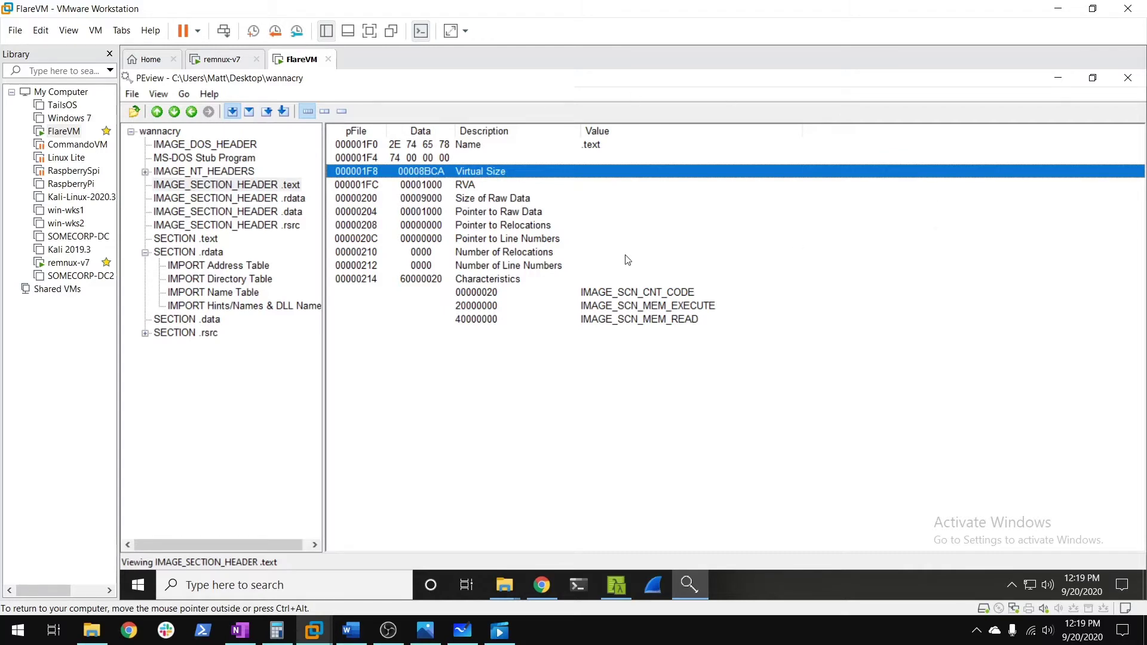
left_click(487, 202)
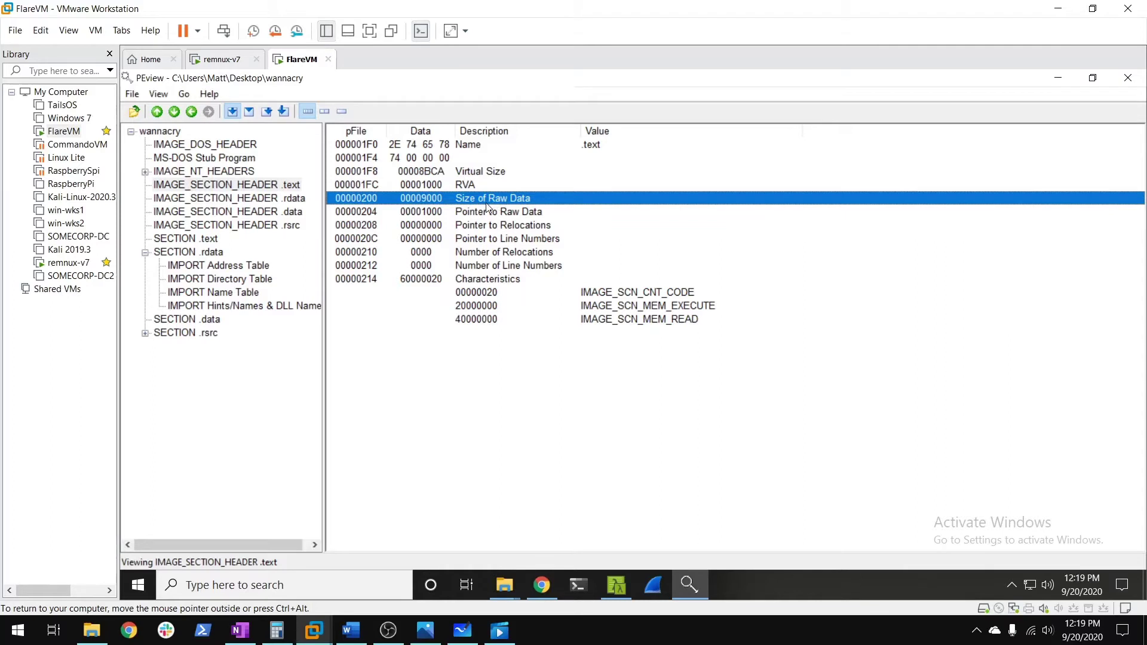
key("ctrl+alt")
left_click(465, 173)
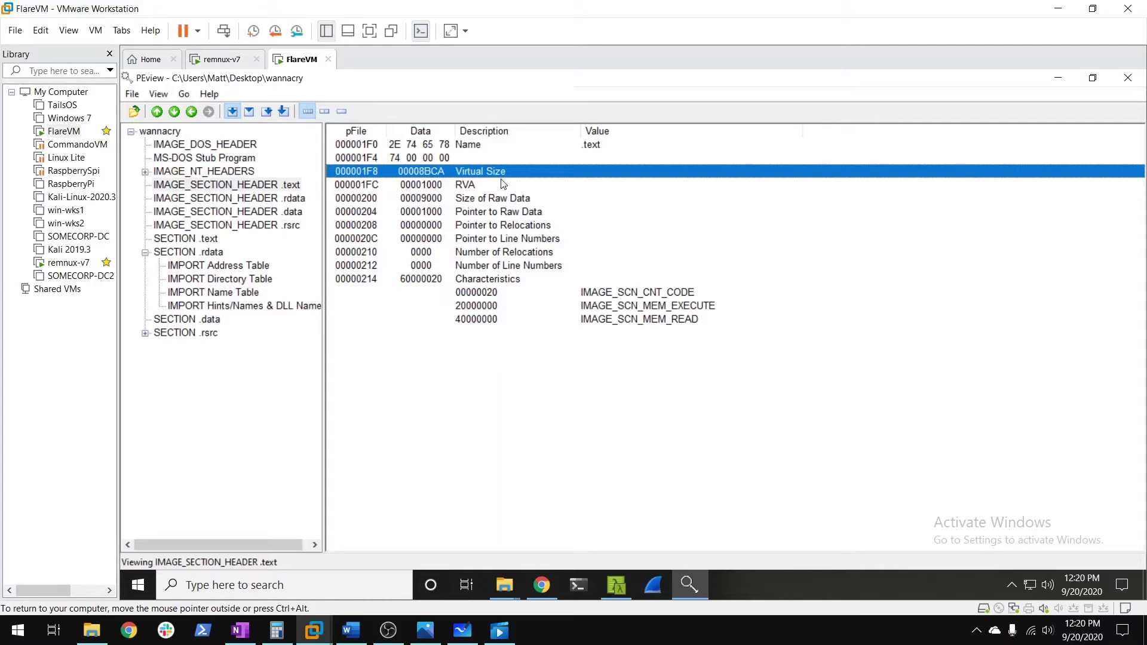
left_click(474, 199)
left_click(464, 174)
left_click(491, 199)
left_click(498, 176)
left_click(510, 202)
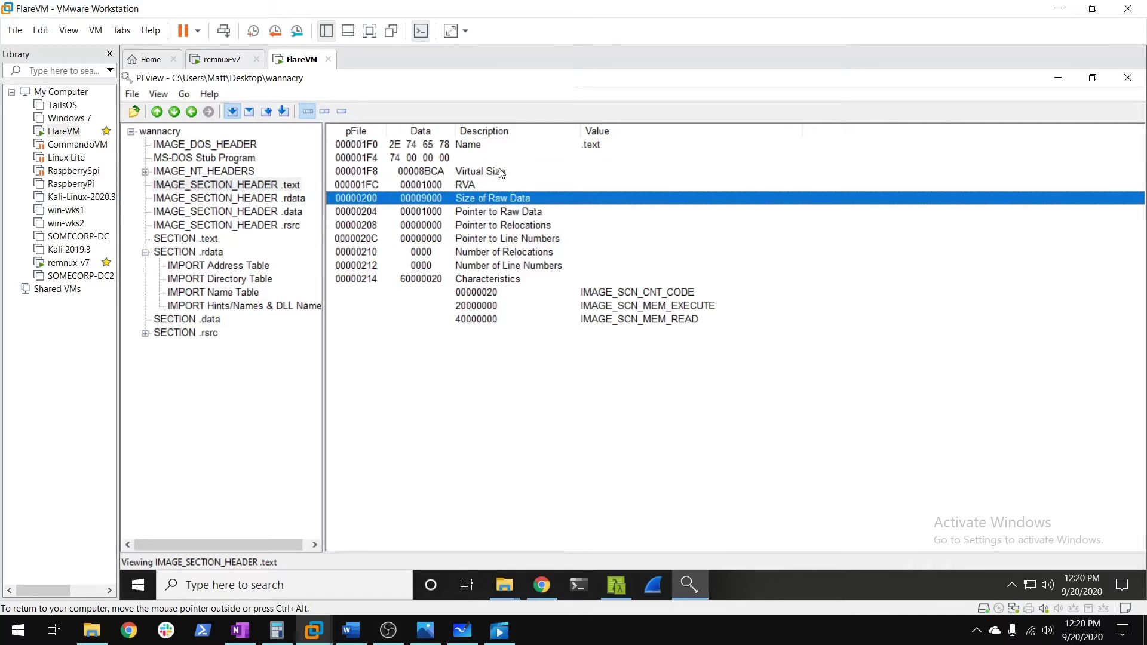
left_click(498, 174)
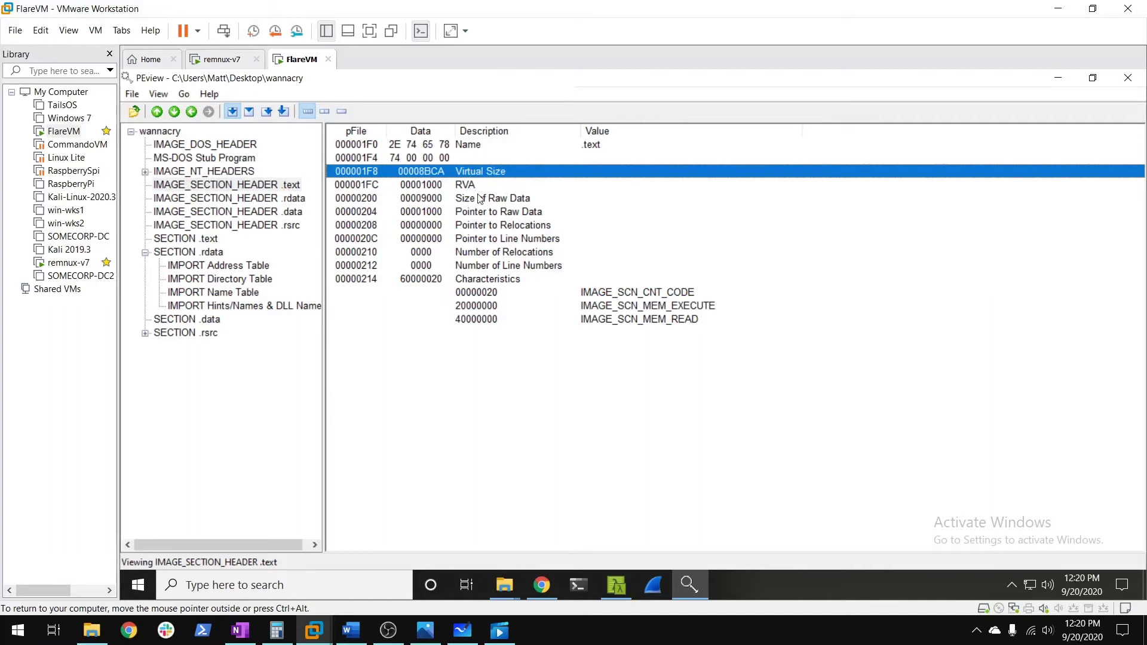
left_click(481, 204)
left_click(479, 175)
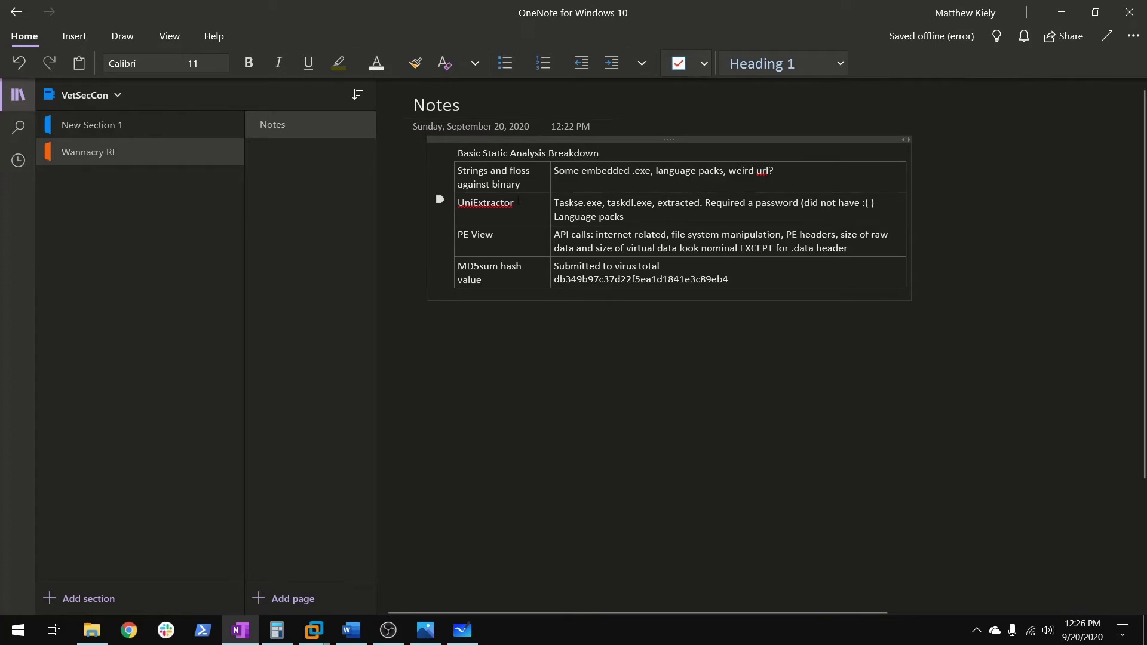
Review the strings and floss findings and the Taskse.exe and taskdl.exe entries in the OneNote static analysis table.
left_click_drag(458, 171, 656, 171)
left_click(609, 188)
left_click(721, 173)
left_click(657, 171)
left_click_drag(656, 171, 777, 172)
key("Return")
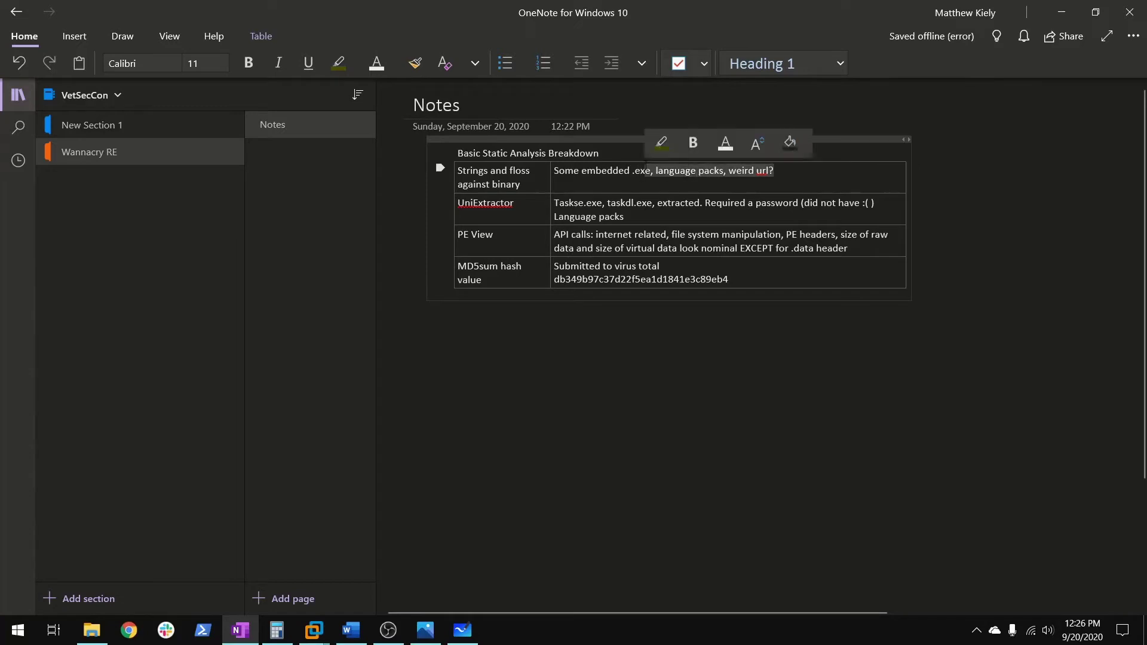
left_click(643, 172)
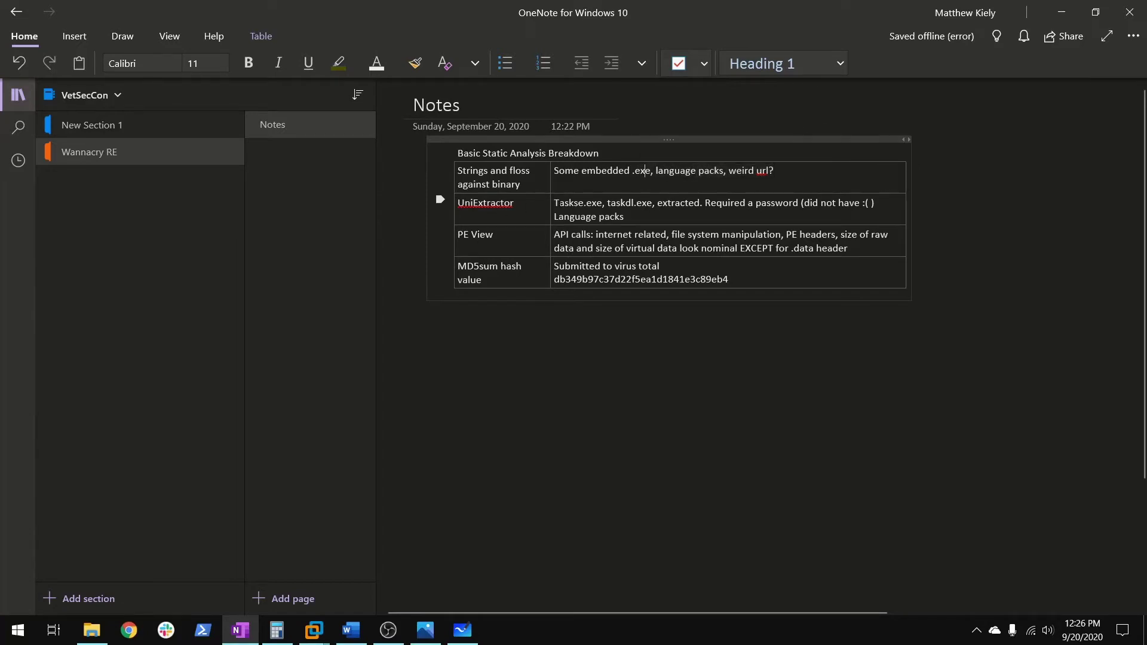
left_click_drag(553, 202, 643, 203)
left_click(653, 203)
Switch to the FlareVM desktop in VMware, show the wannacry_unpacked folder, highlight taskse.exe, and minimize the folder window.
left_click(313, 630)
left_click(435, 539)
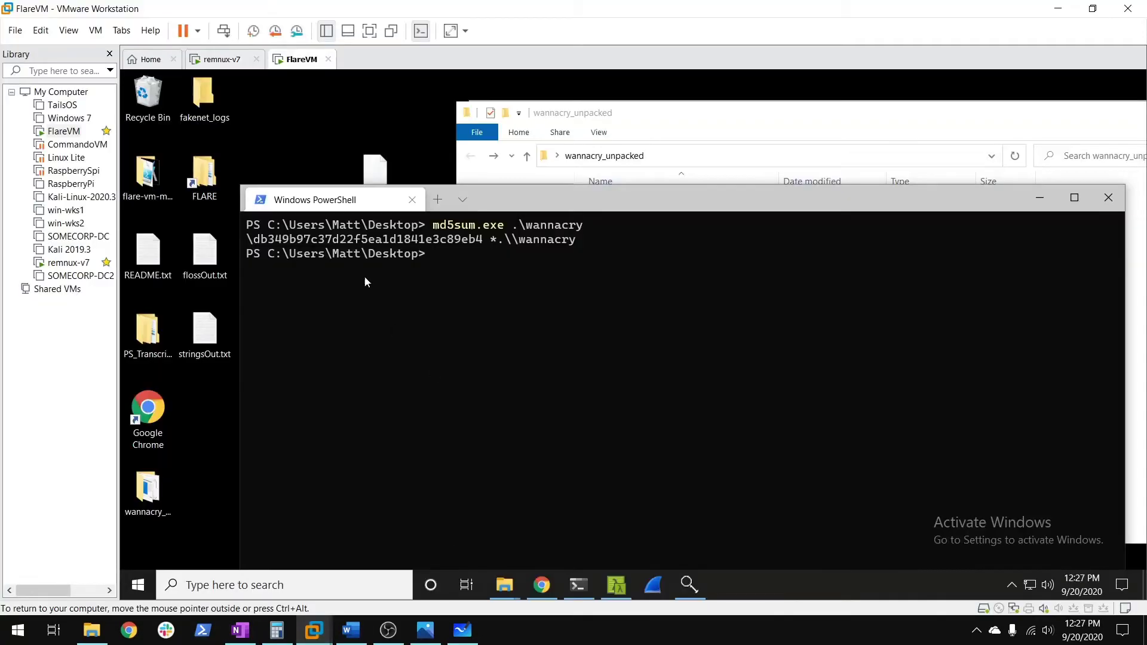
left_click_drag(475, 201, 658, 145)
left_click(154, 496)
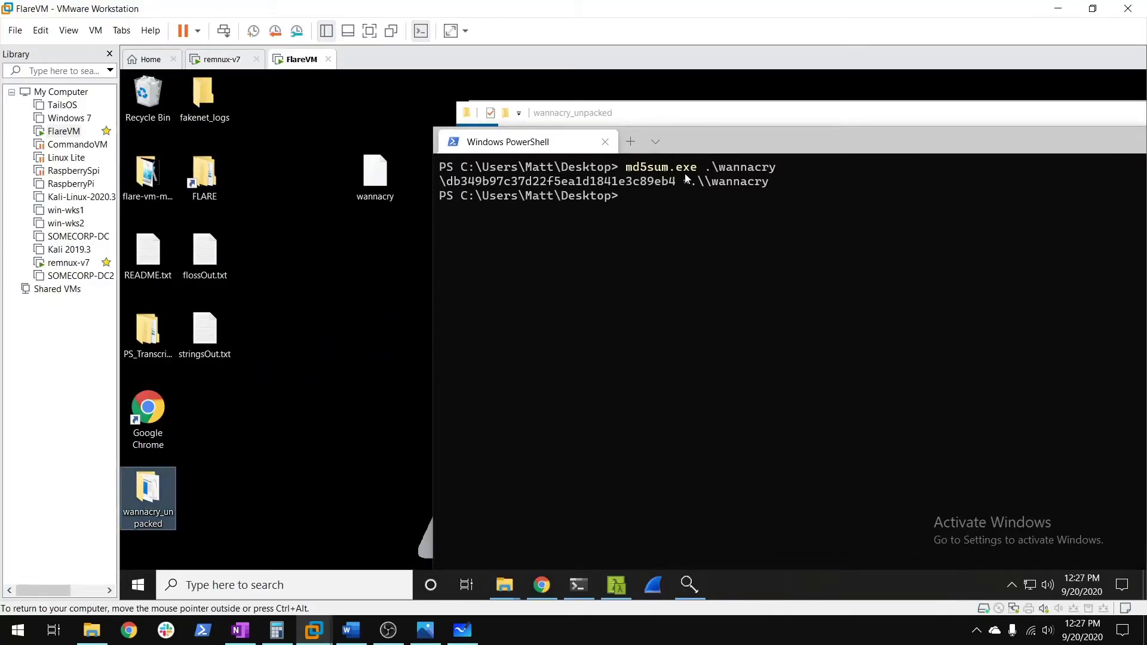
left_click(519, 584)
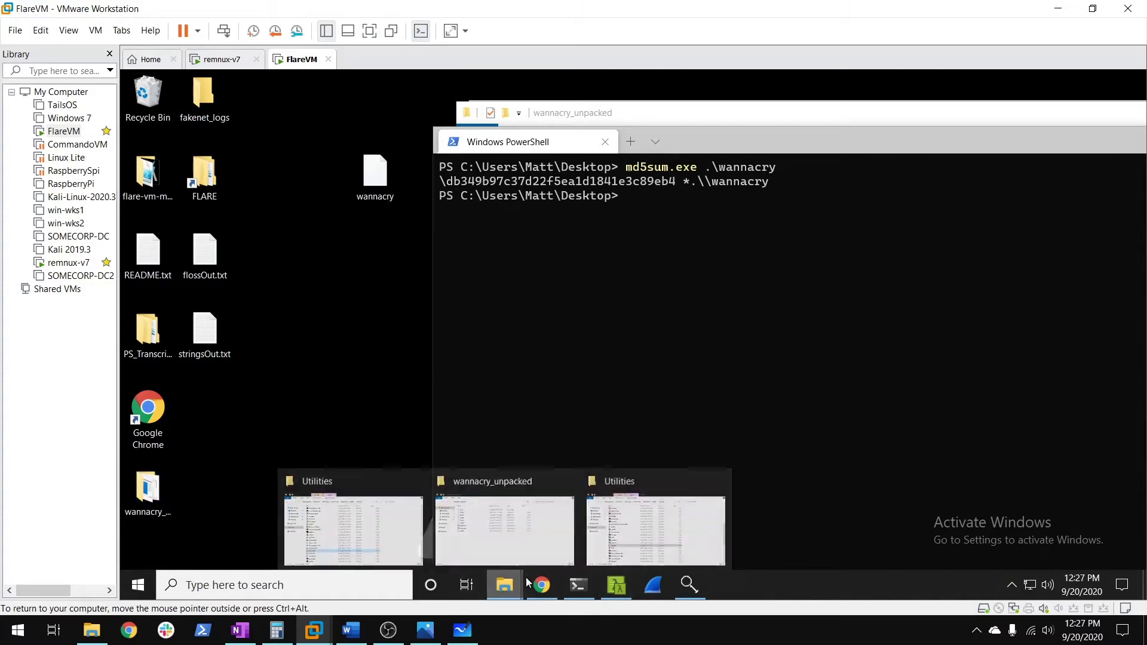
left_click(530, 529)
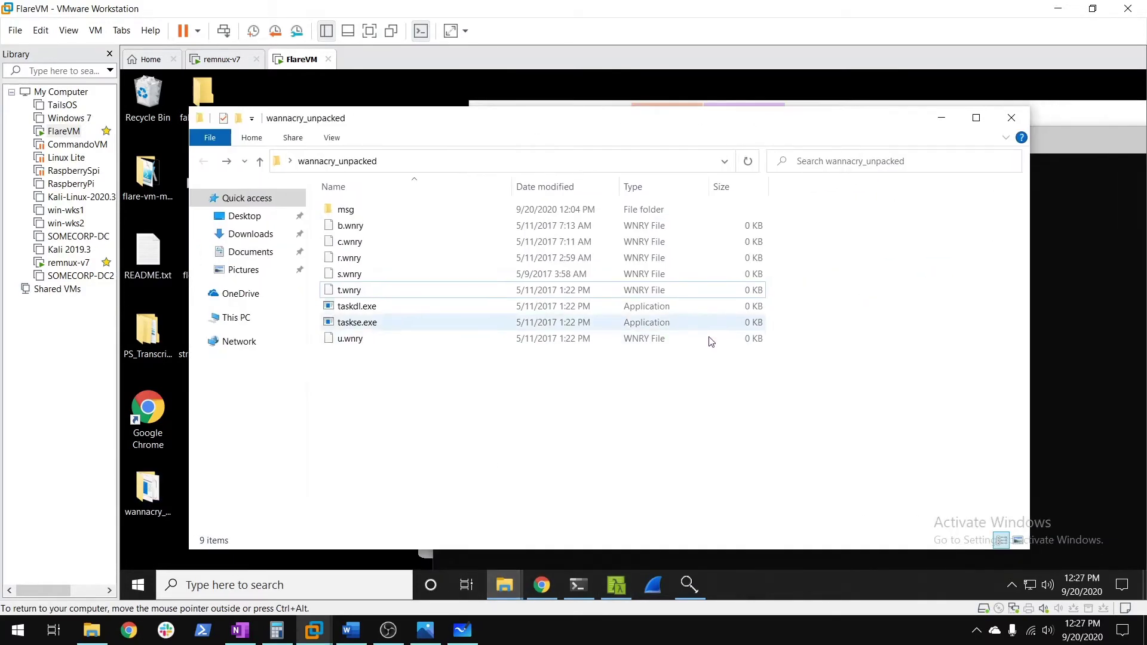
left_click(722, 323)
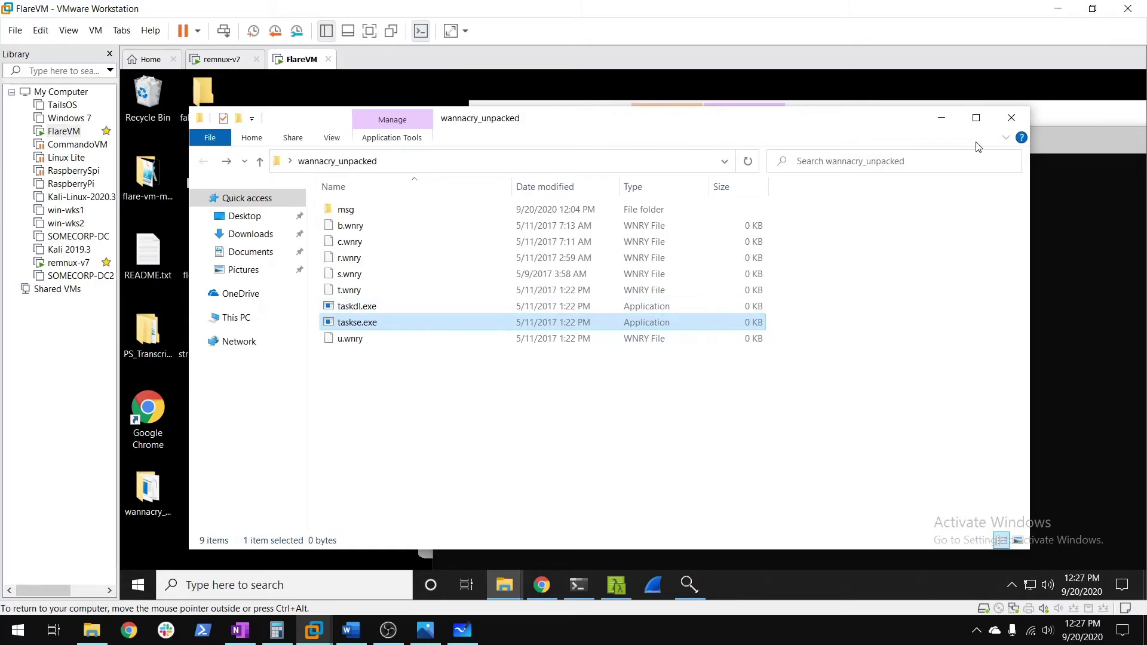
left_click(943, 117)
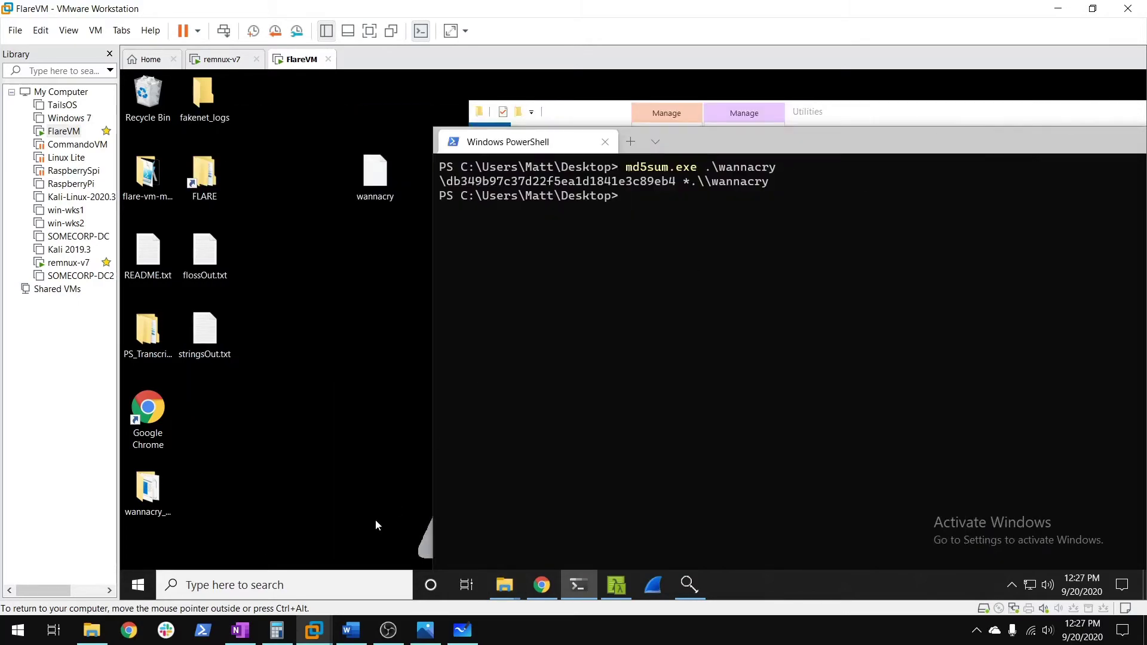
Return to the OneNote notes and highlight the Language packs finding in the UniExtractor row.
left_click(240, 631)
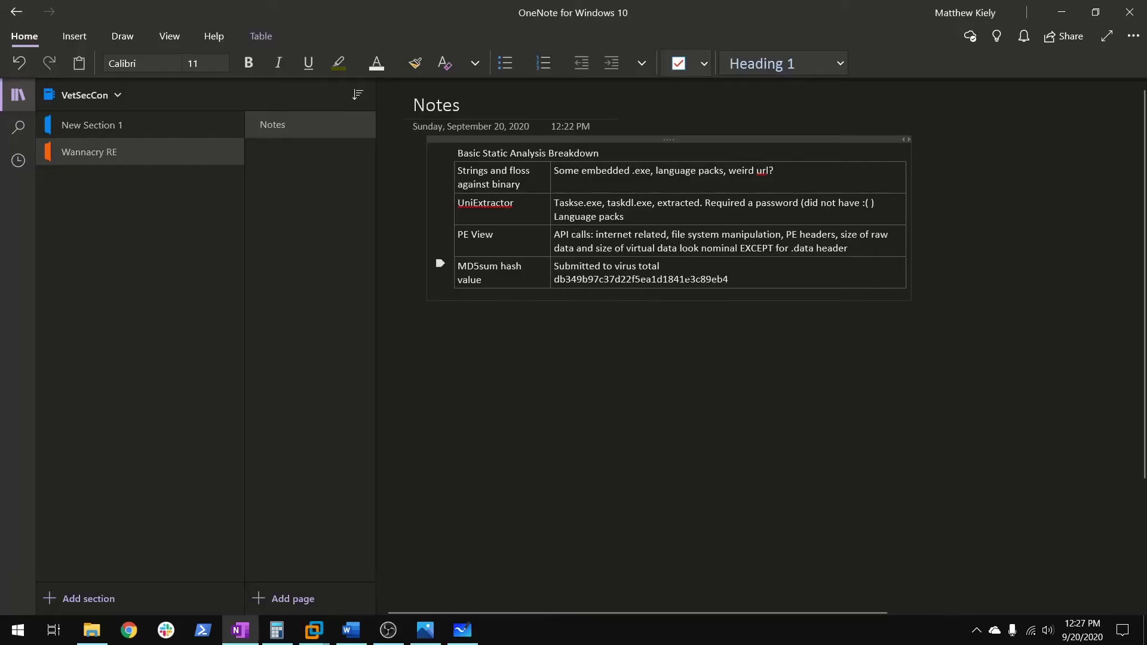
left_click_drag(636, 219, 553, 217)
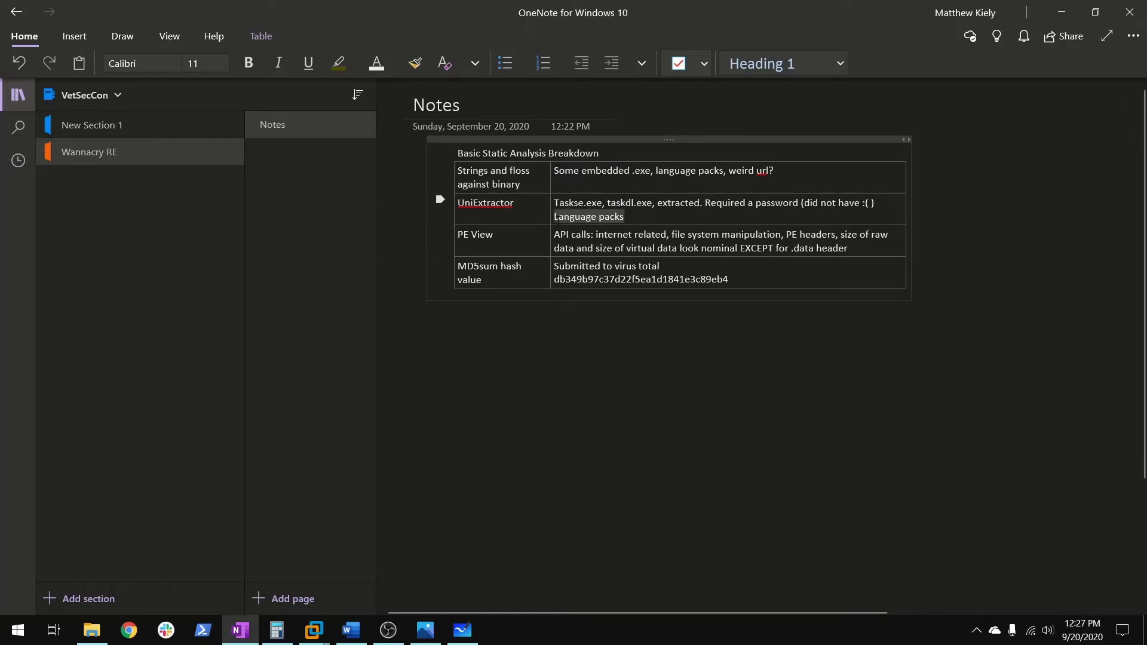
left_click(679, 342)
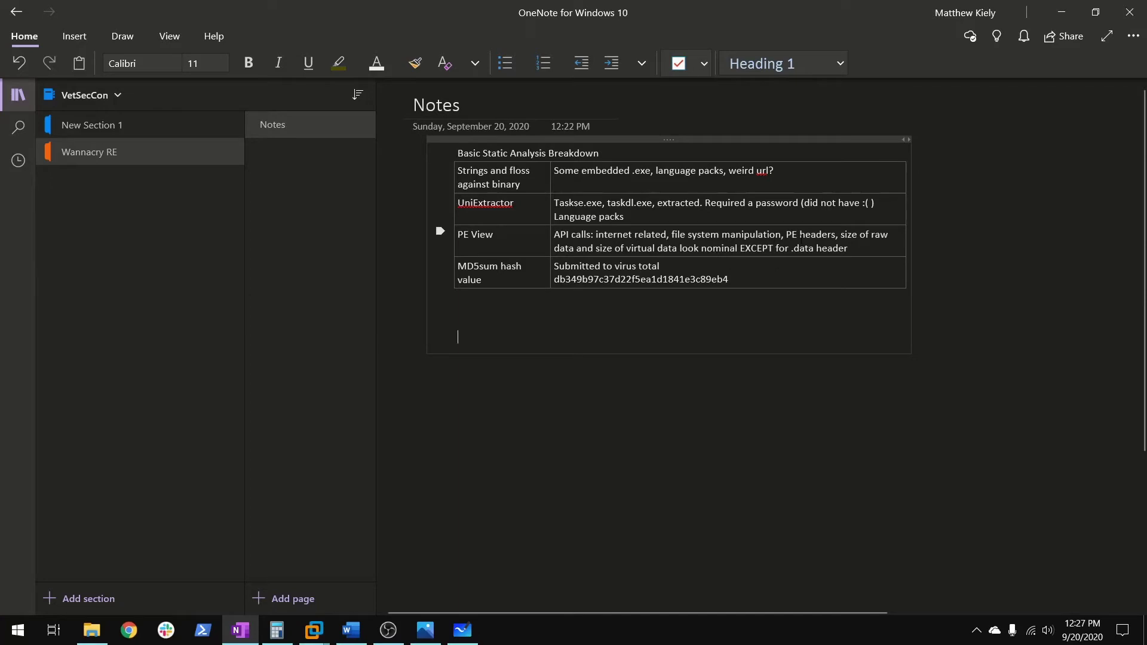
Review the PE View notes on raw and virtual data sizes, highlighting the exception for the .data header.
left_click_drag(786, 234, 852, 248)
left_click(862, 245)
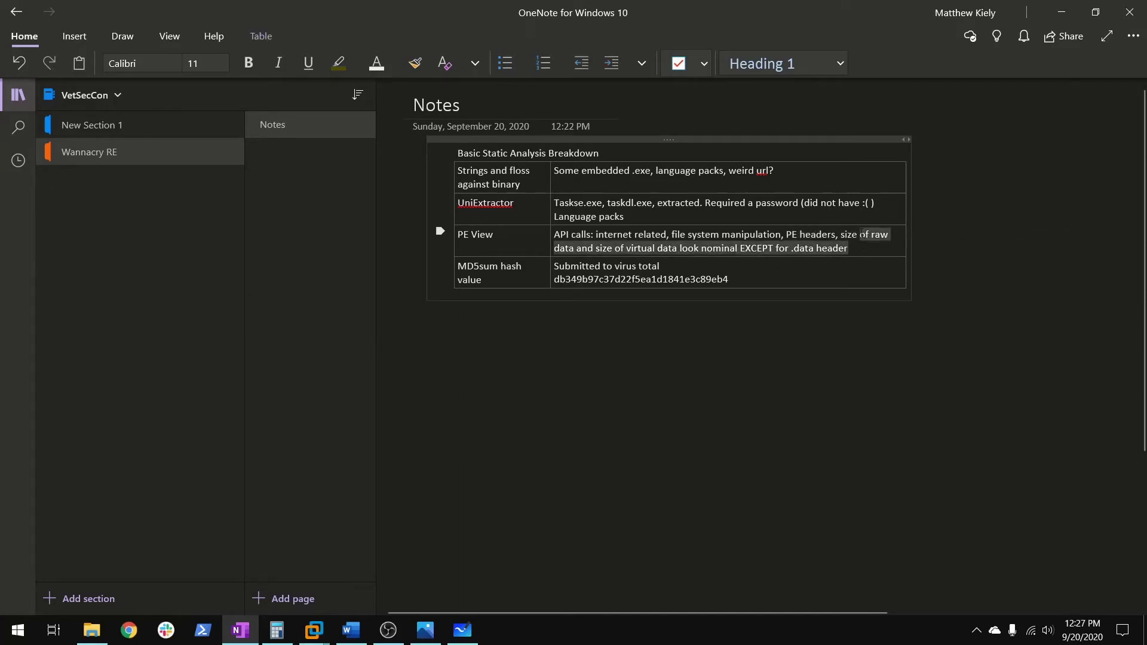
left_click(633, 251)
left_click_drag(584, 248, 630, 248)
left_click(739, 247)
left_click(681, 248)
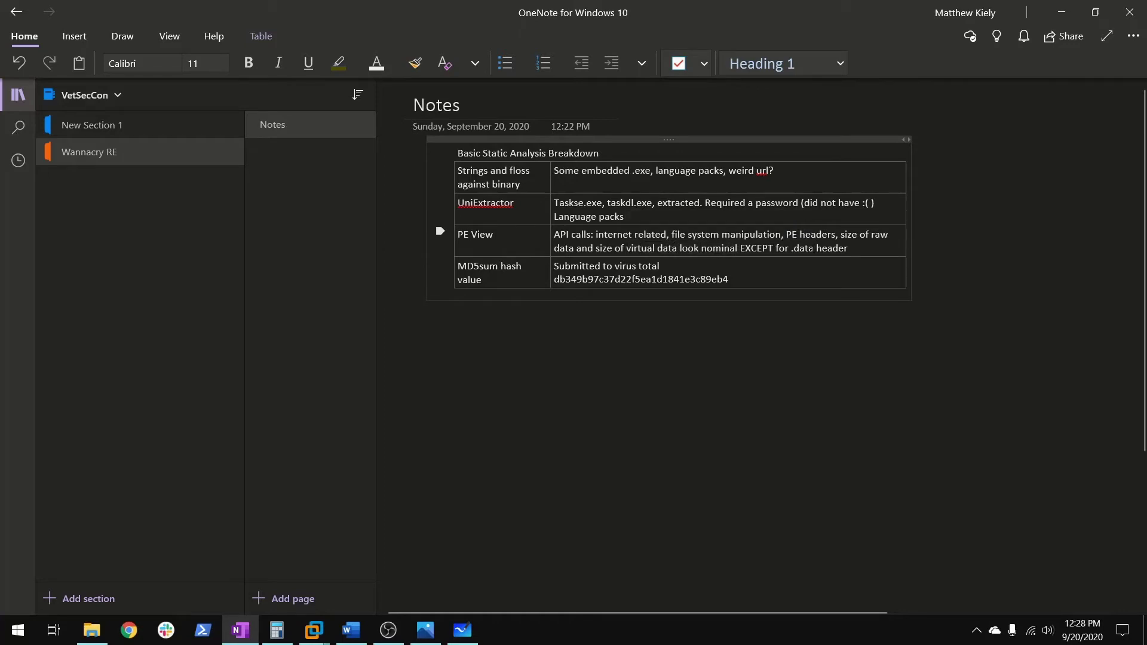
left_click_drag(814, 248, 849, 248)
left_click(805, 248)
left_click_drag(791, 248, 814, 248)
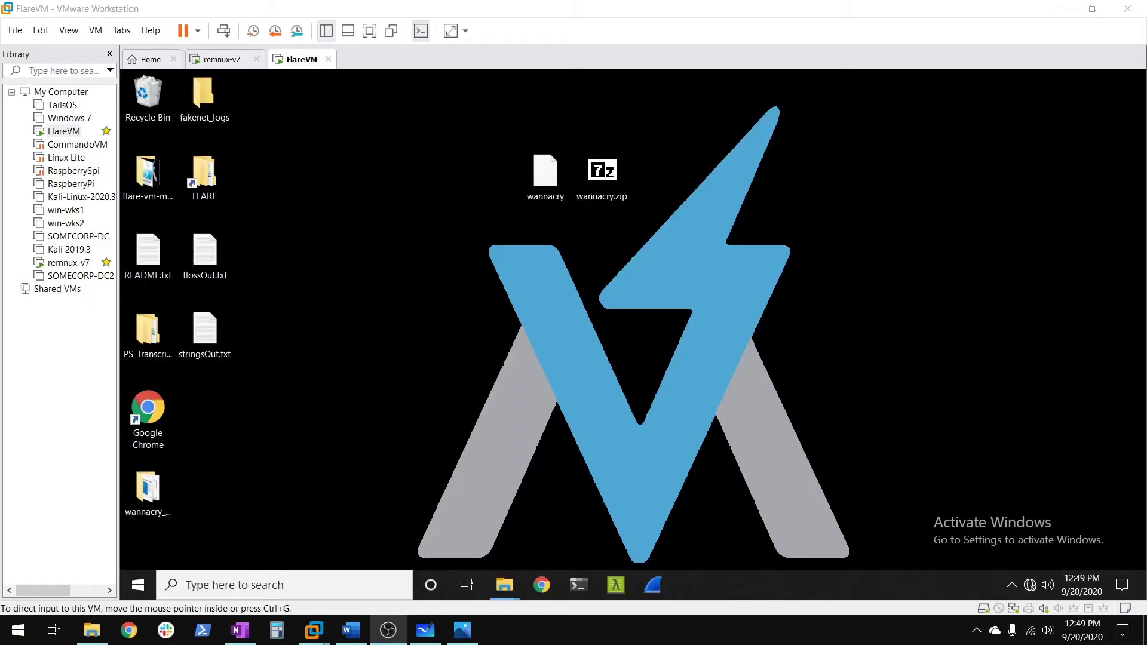
Switch to the FlareVM virtual machine and open its Snapshot Manager.
left_click(686, 268)
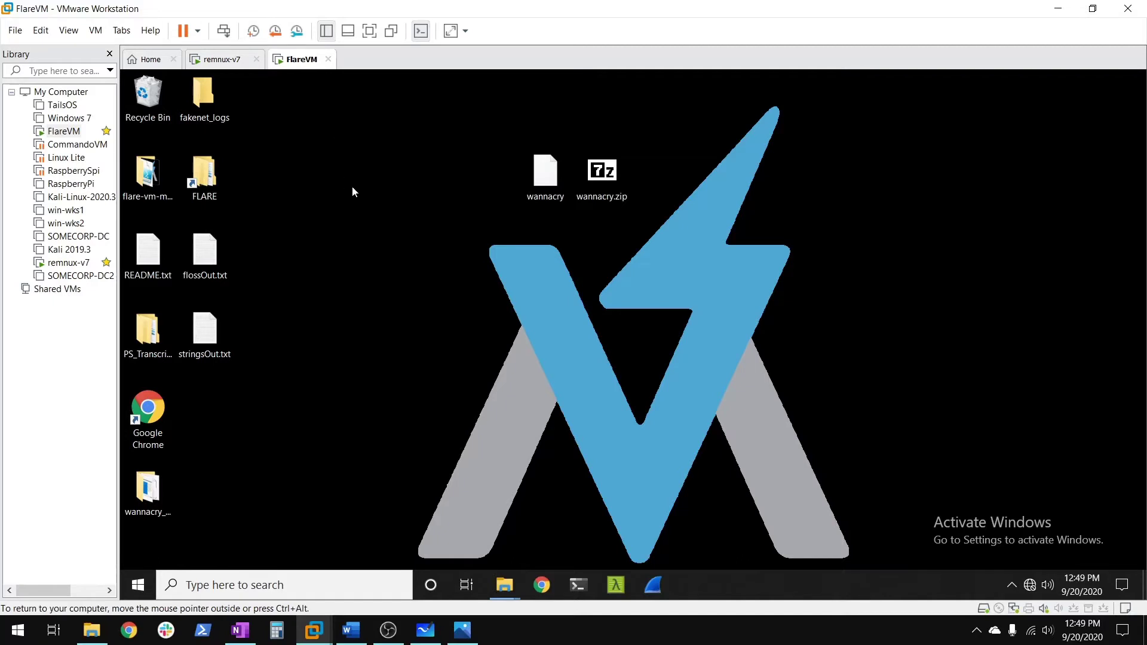
left_click(296, 30)
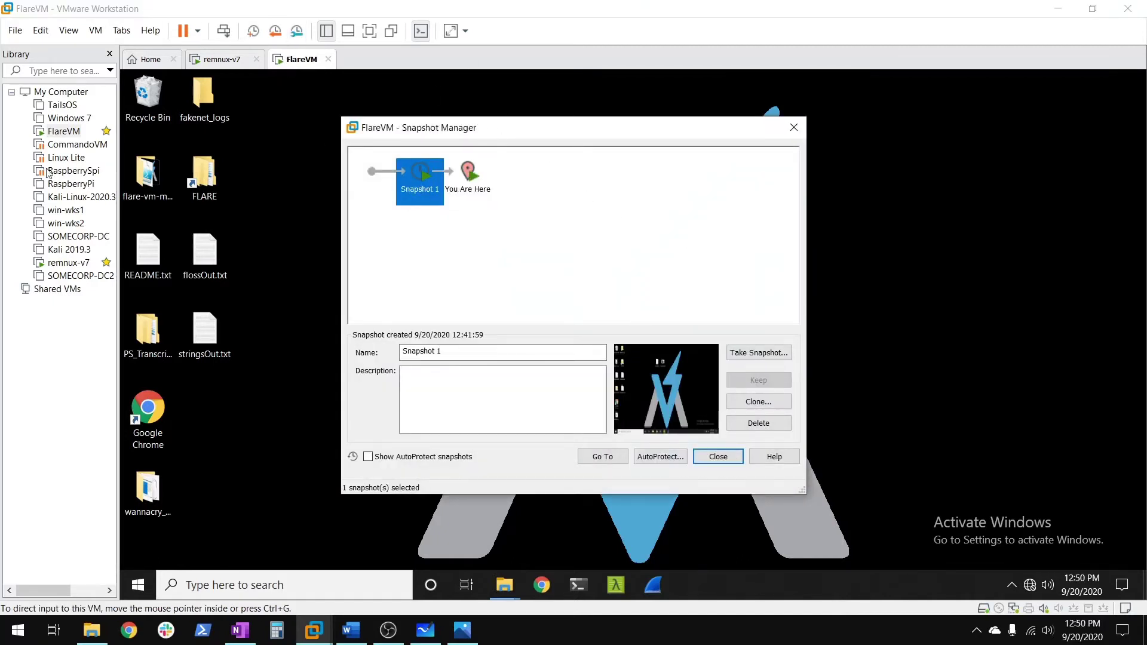
Take a new snapshot of the FlareVM's current state following Snapshot 1, select it for review, and close Snapshot Manager.
left_click(794, 127)
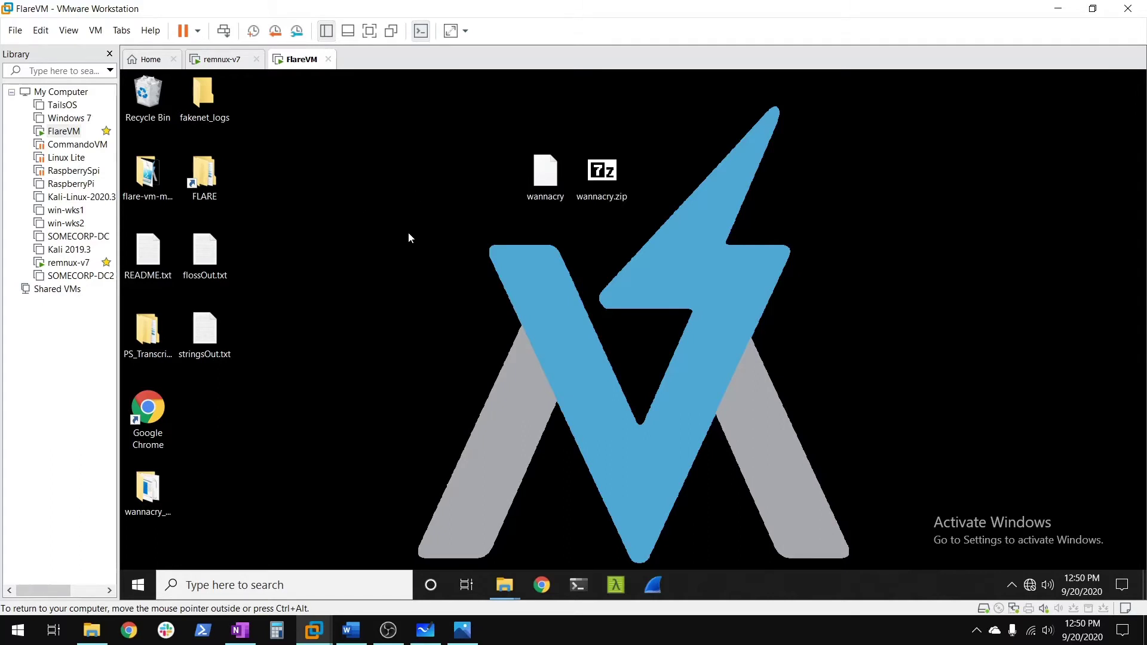
left_click(297, 30)
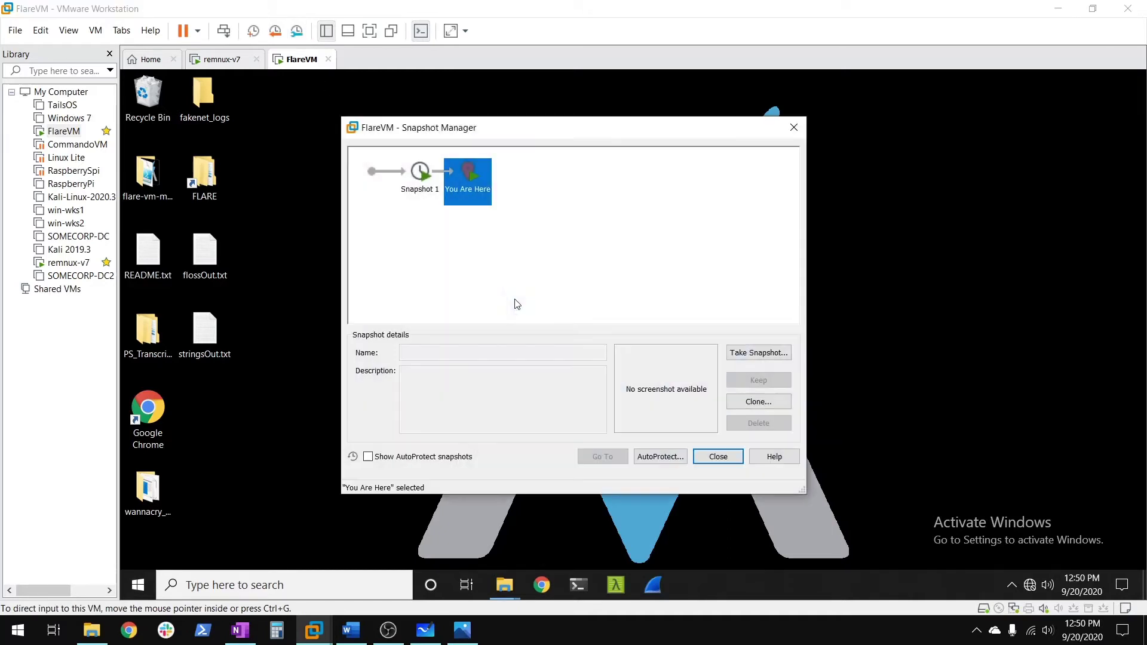
left_click(434, 190)
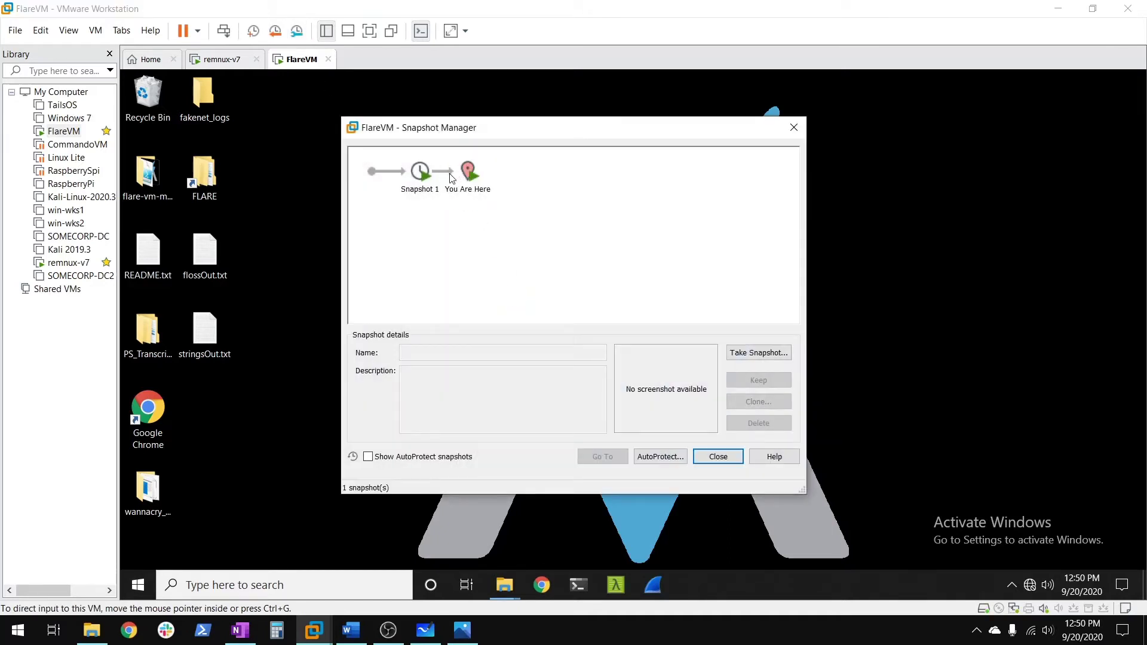
left_click(484, 179)
left_click(757, 353)
left_click(596, 377)
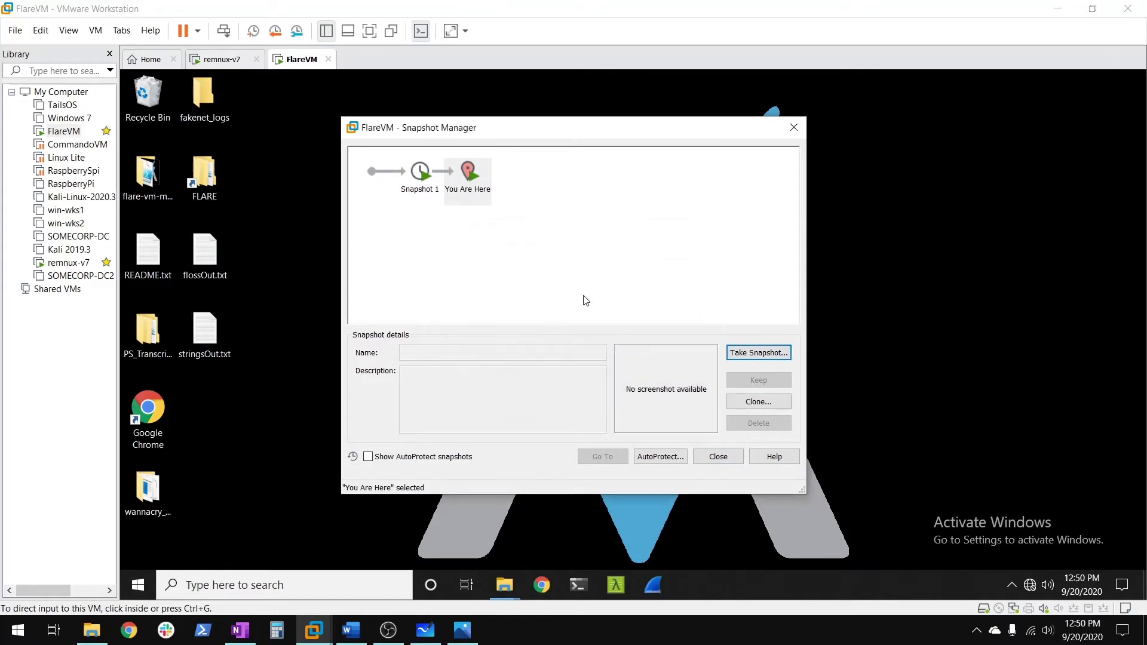
left_click(469, 173)
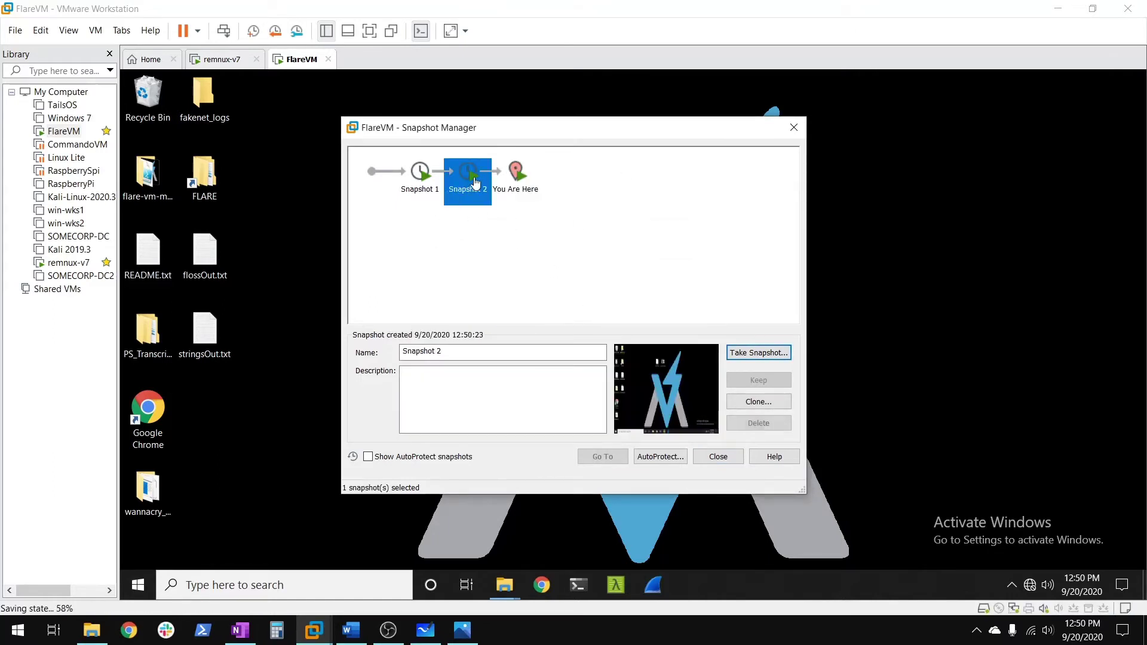
key("Escape")
Ping 8.8.8.8 and 10.0.0.1 from Cmder to check the VM's network isolation, stopping each ping early, and close the terminal.
left_click(622, 586)
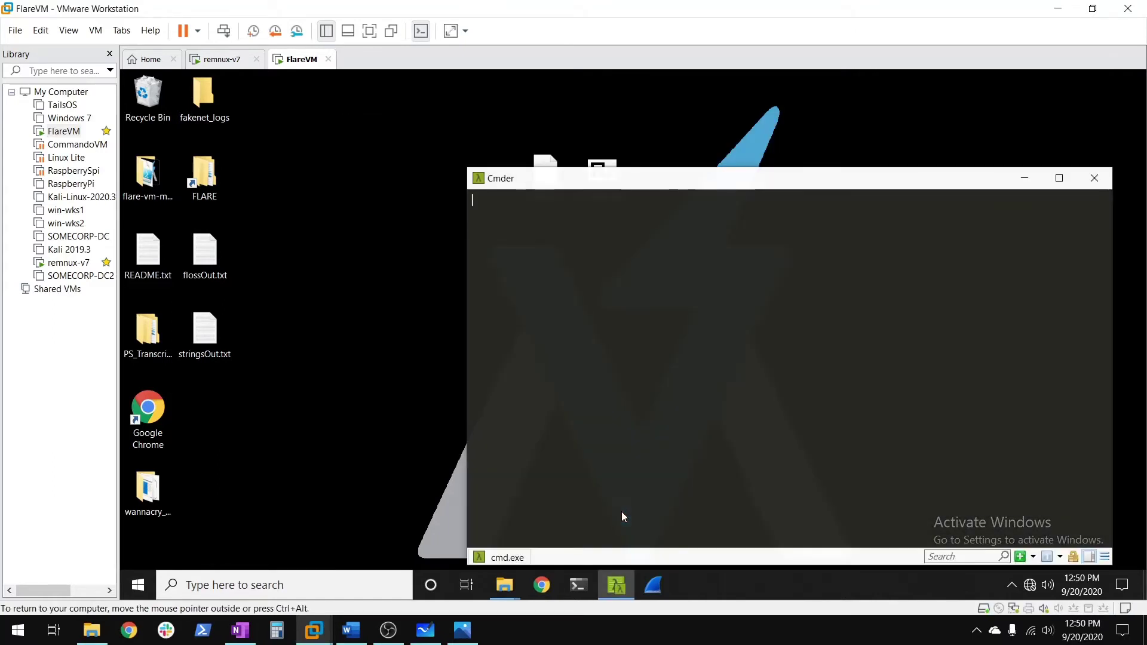
type("ping 8.8.8.")
key("Return")
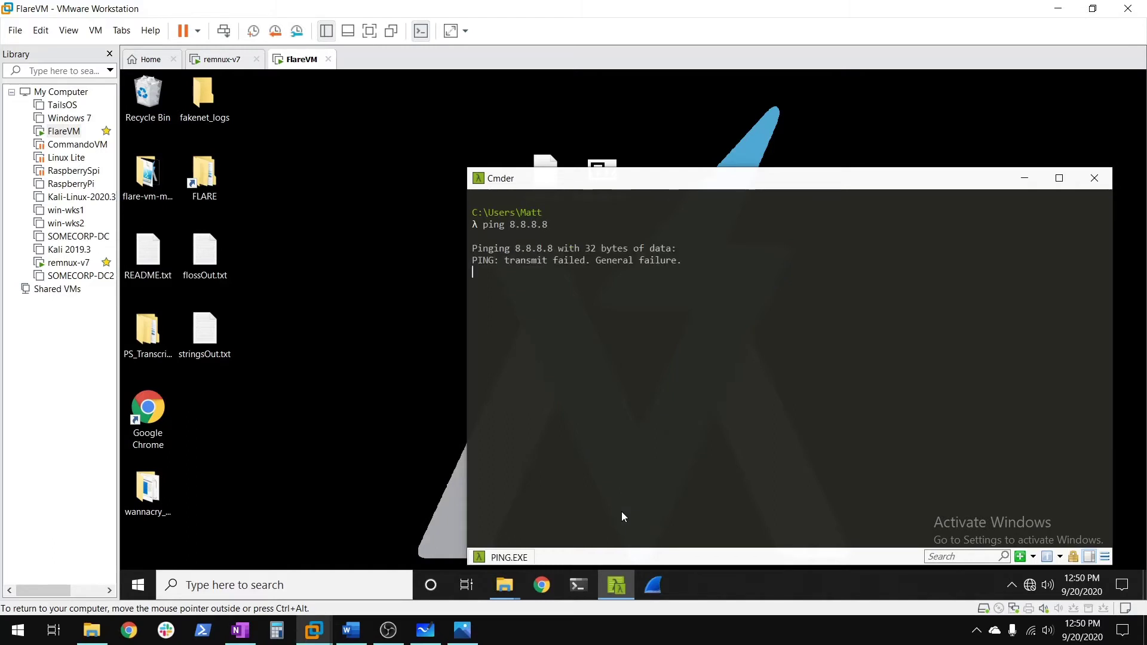
key("ctrl+c")
type("ping 10")
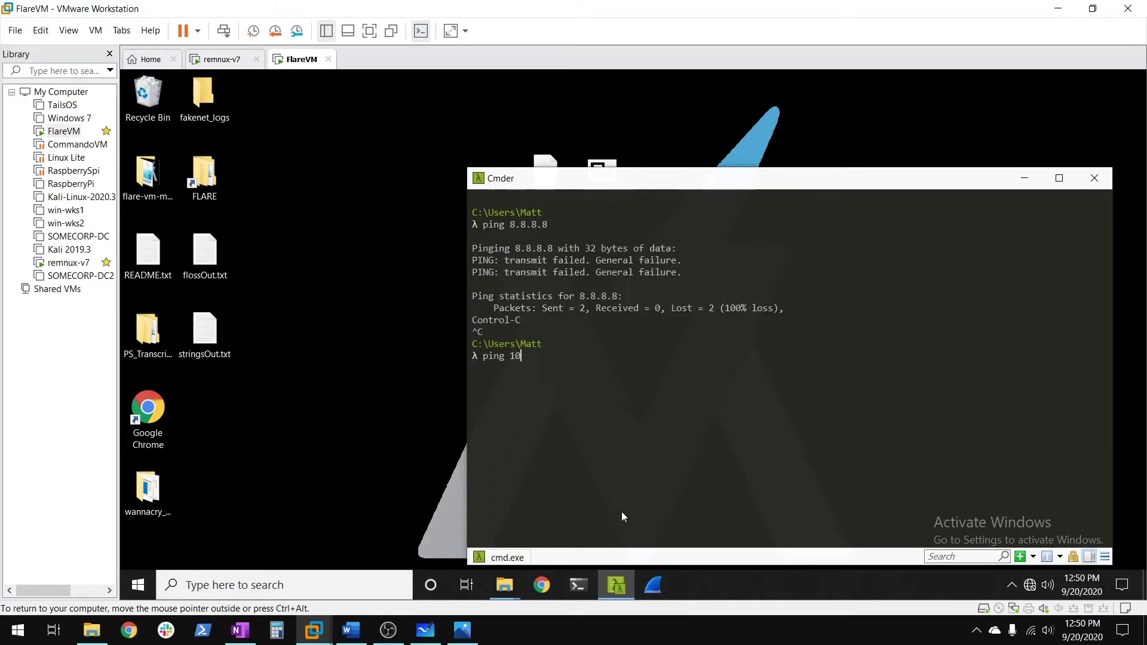
key("BackSpace")
type("0.0.0.1")
key("Return")
key("ctrl+c")
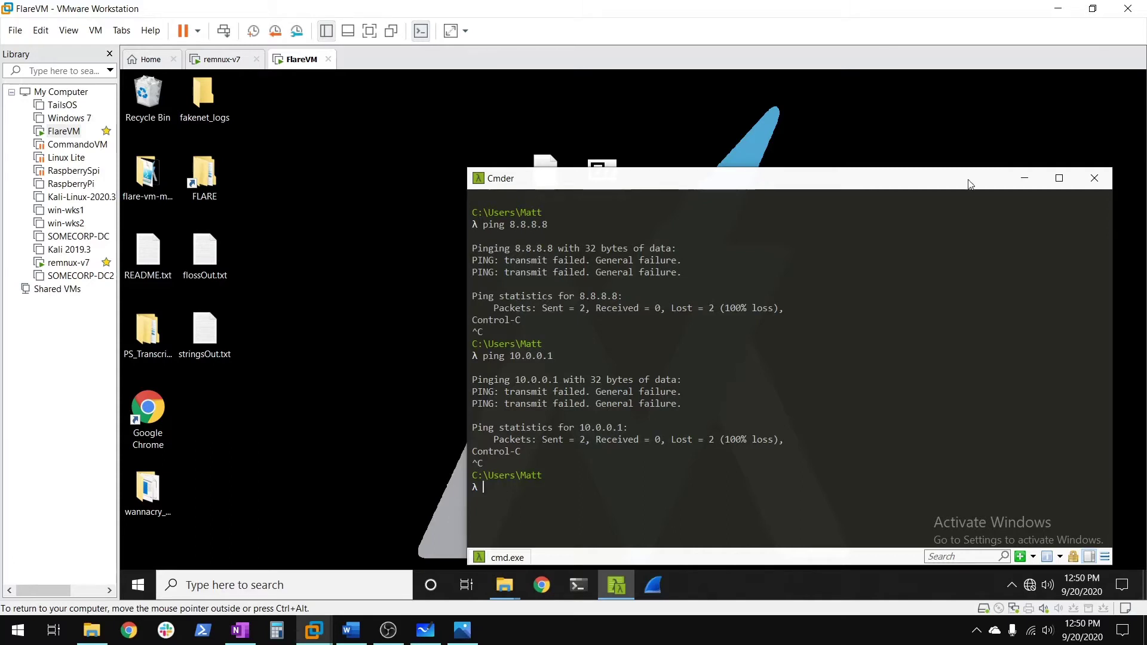
left_click(1096, 176)
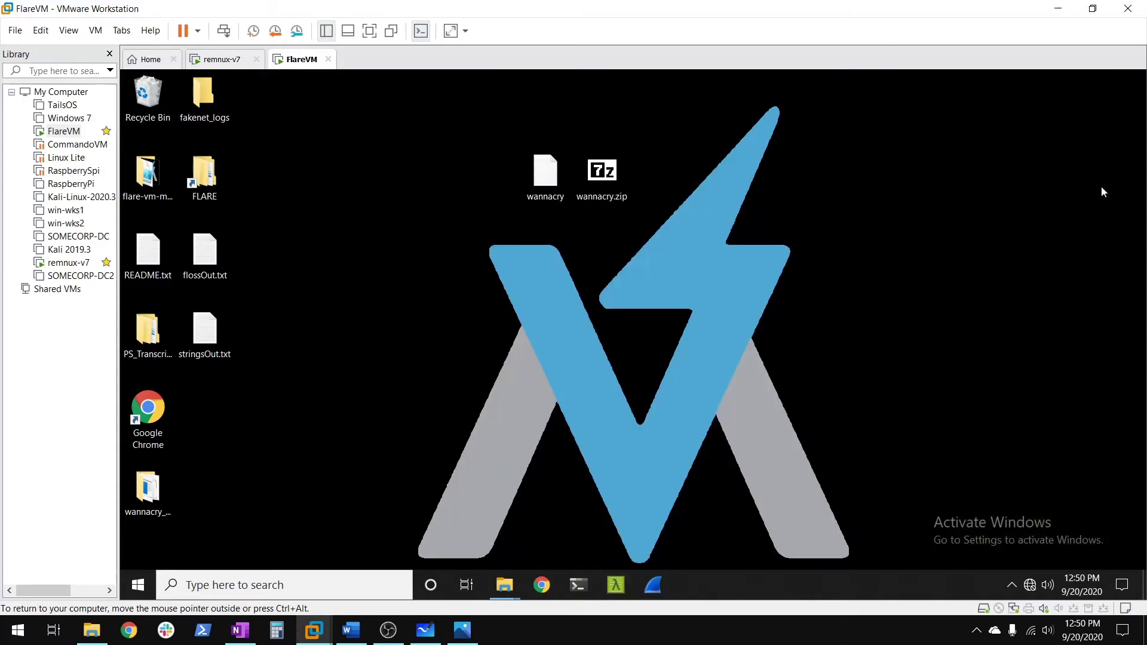
Rename the wannacry sample on the FlareVM desktop to wannacry.exe.
left_click(545, 177)
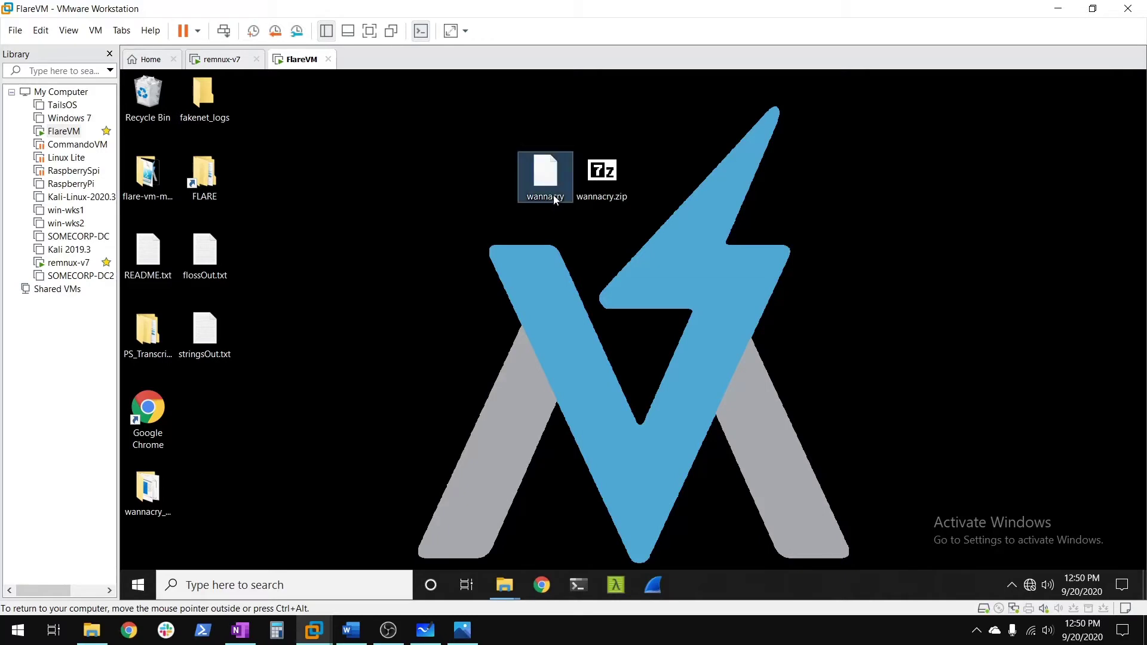
key("F2")
key("End")
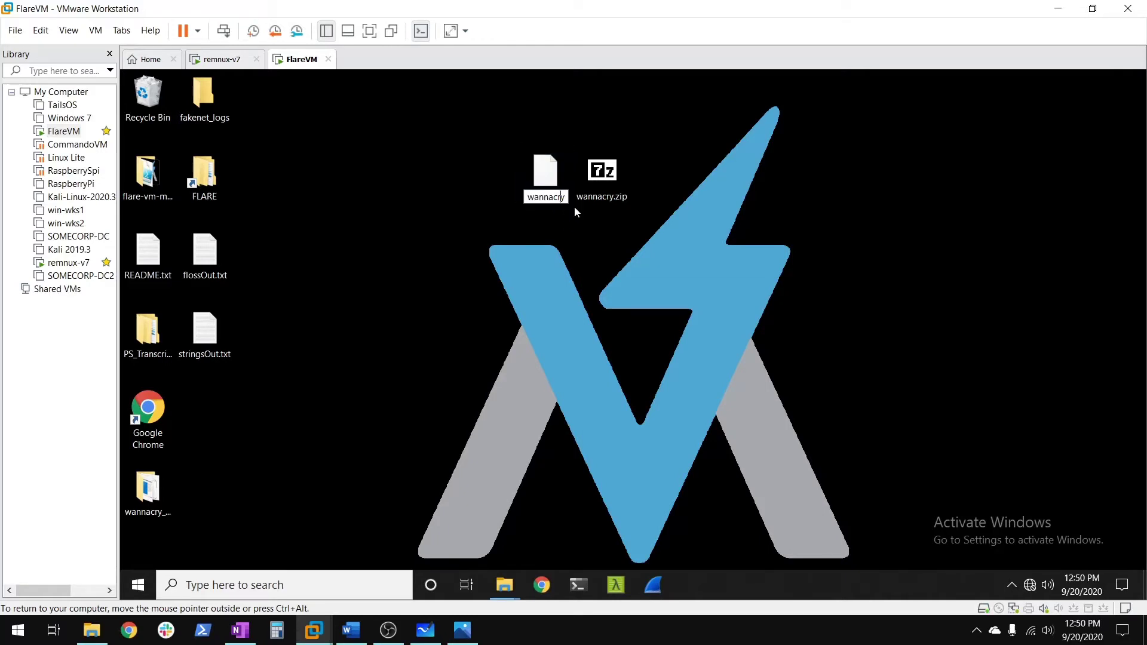
type(".exe")
key("Return")
left_click(472, 175)
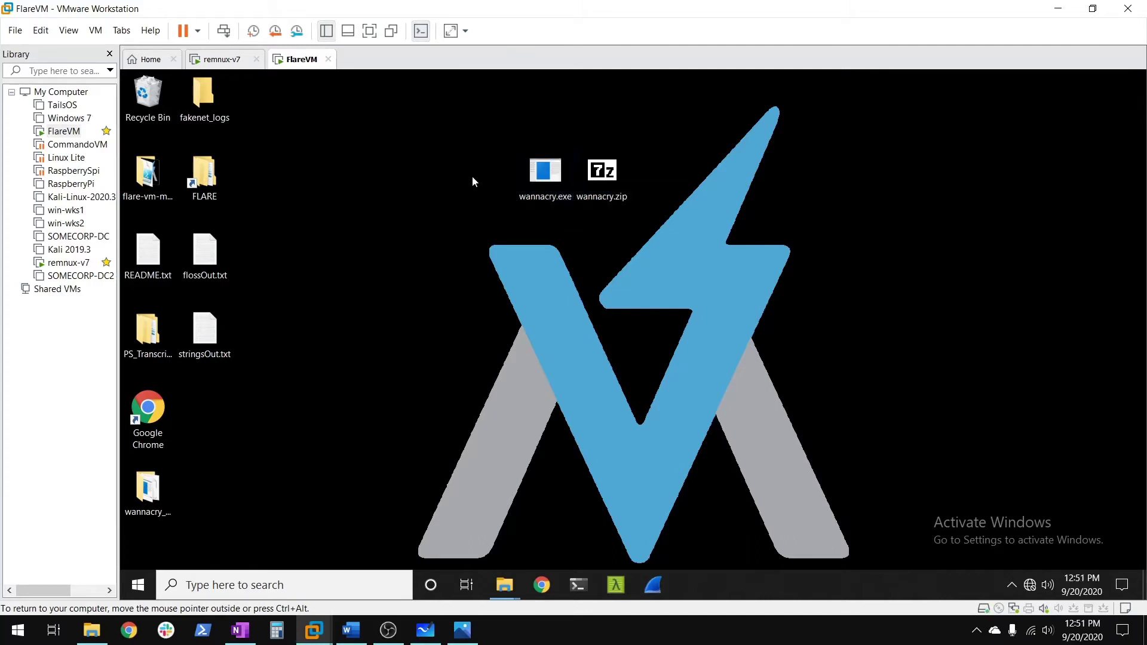
Run wannacry.exe as administrator inside the isolated FlareVM.
left_click(557, 173)
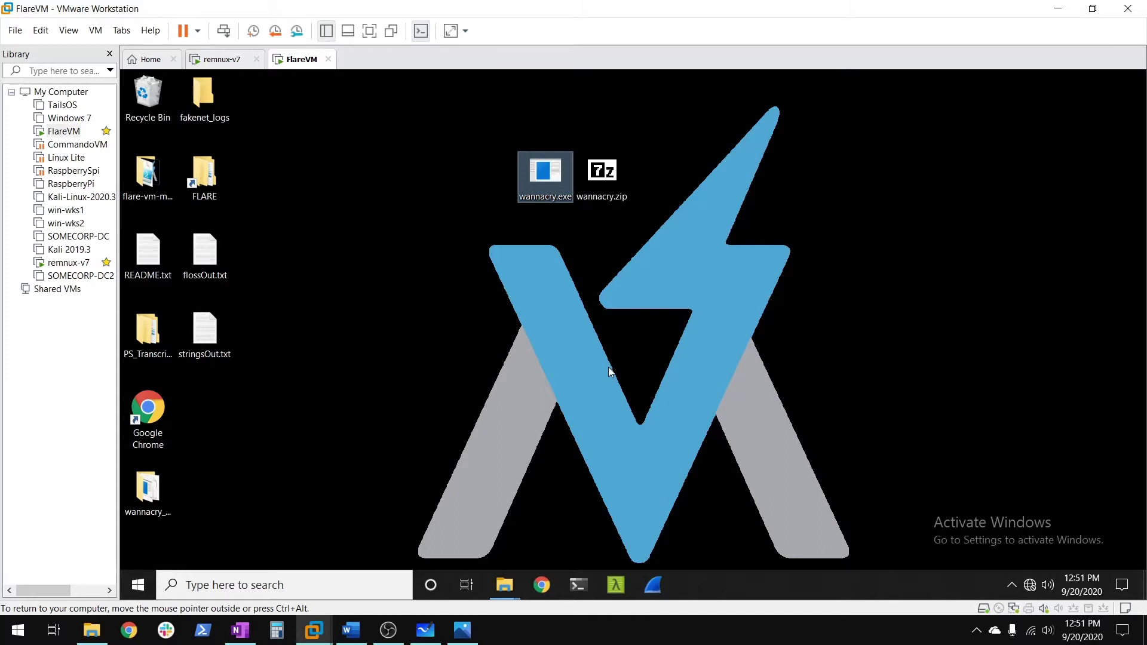
right_click(545, 190)
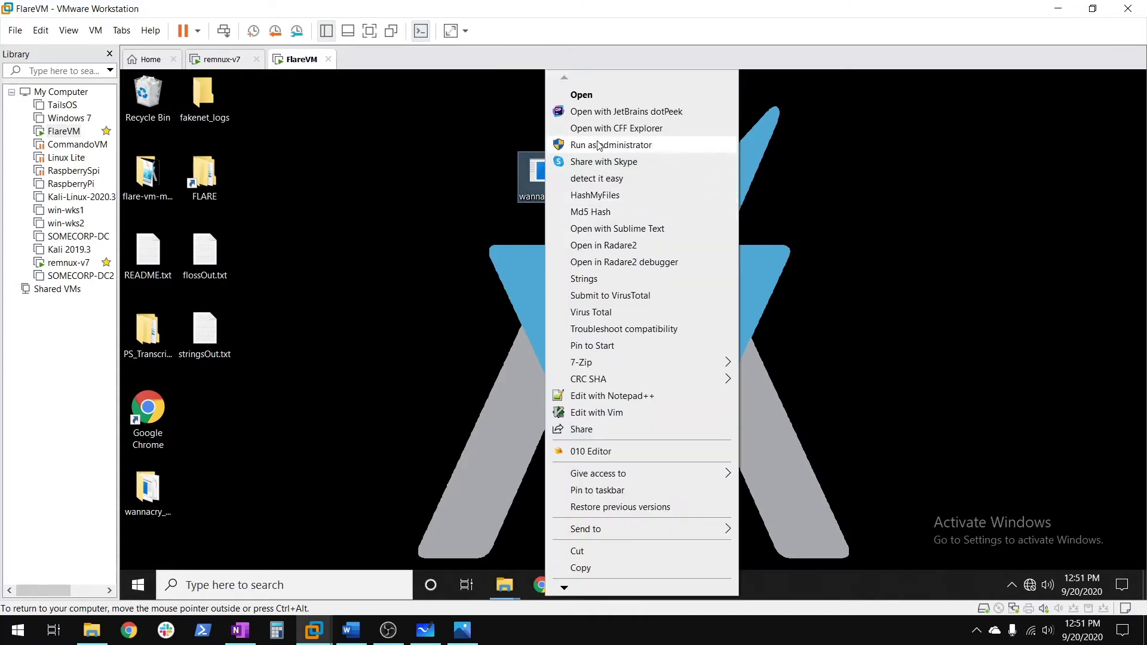
left_click(574, 128)
left_click(544, 439)
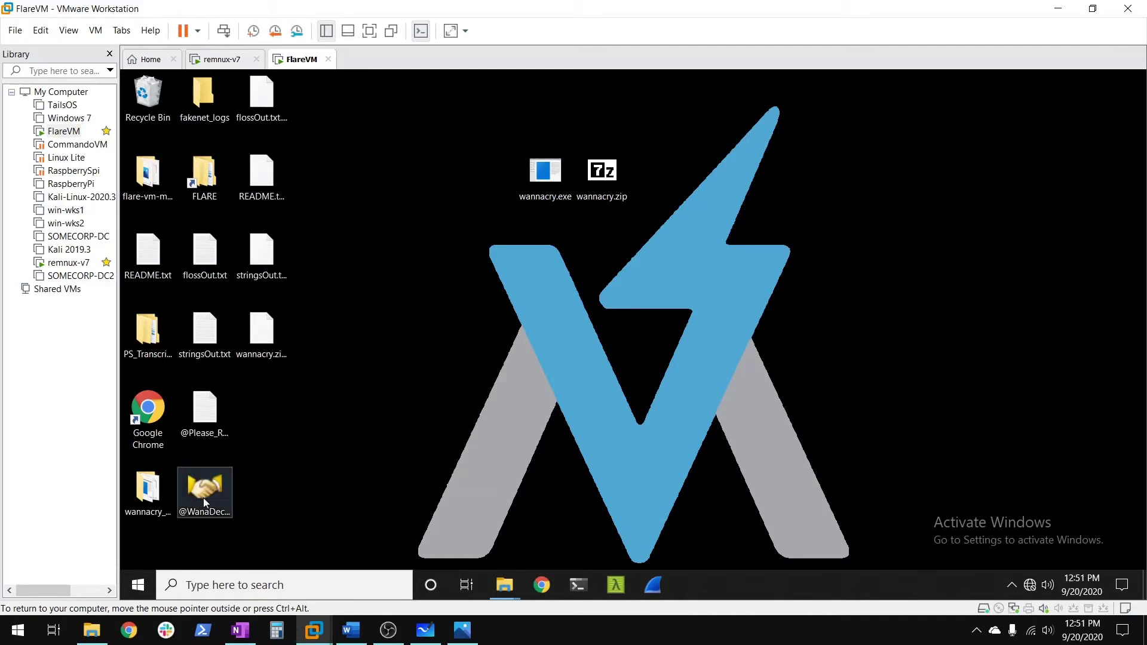
left_click(203, 498)
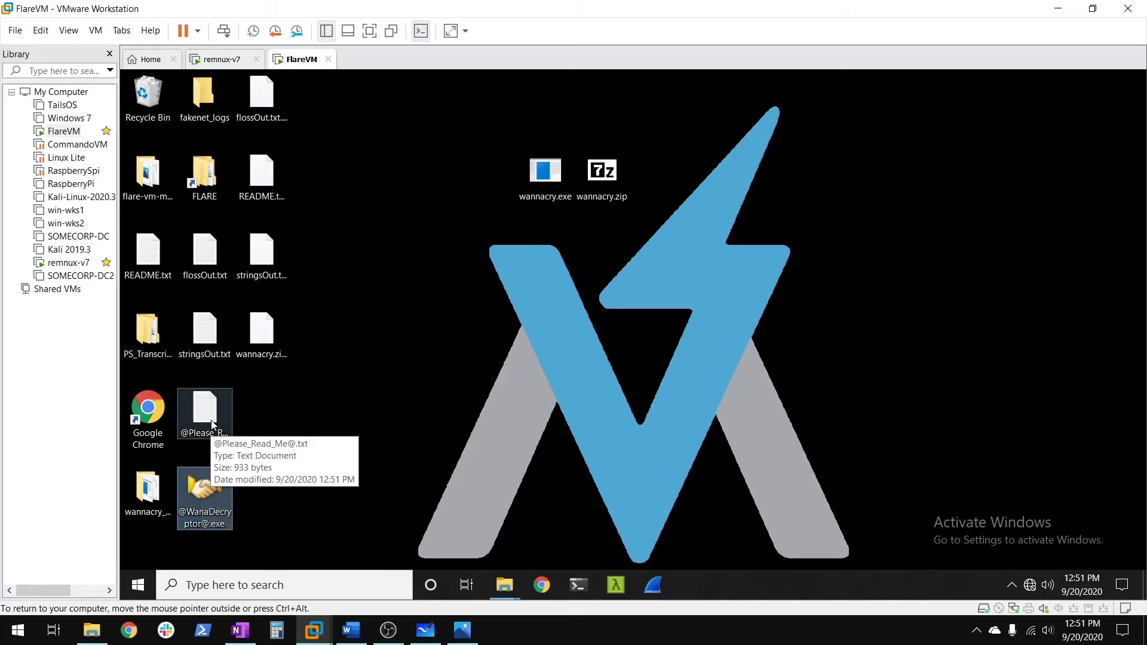
left_click(263, 346)
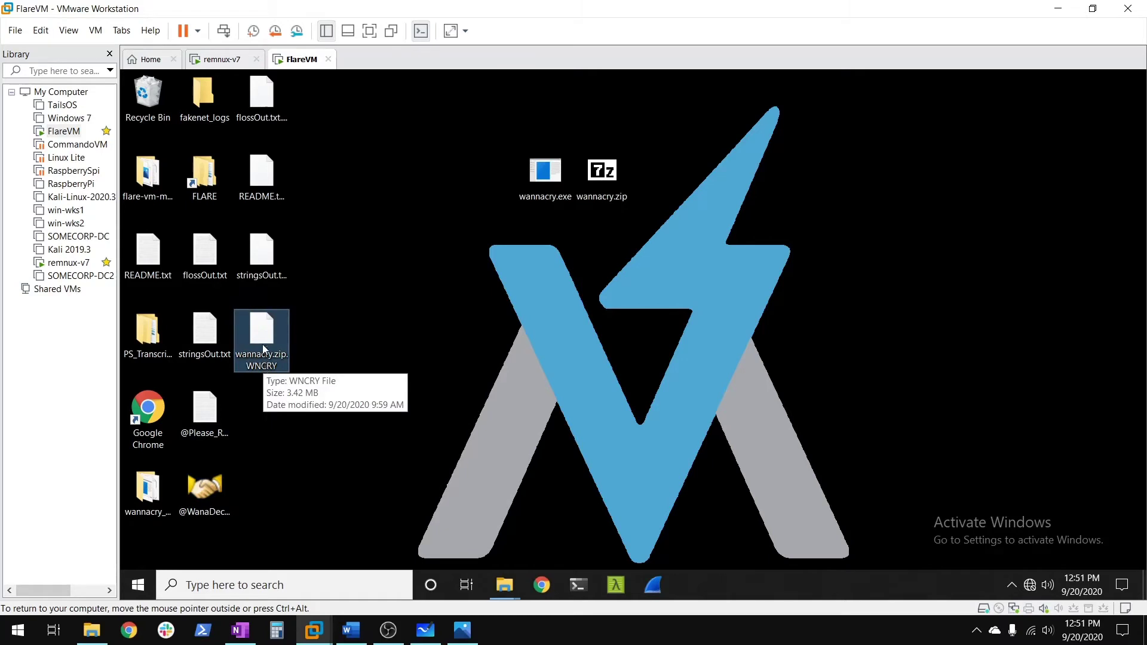
left_click(261, 257)
left_click(261, 180)
left_click(266, 107)
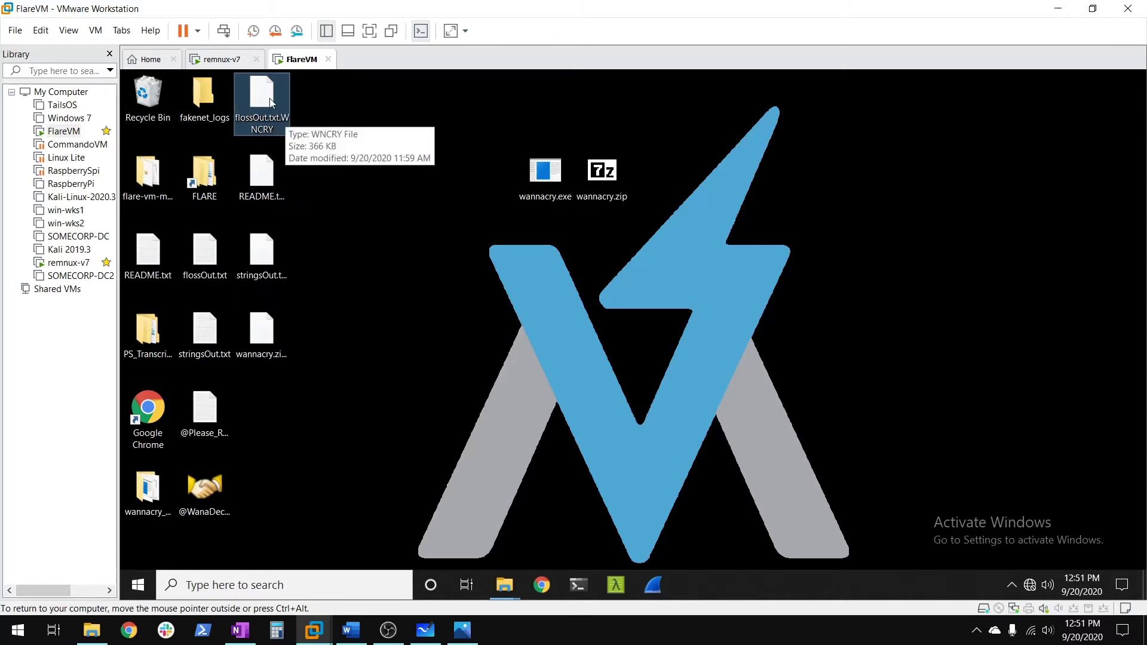
Open flossOut.txt.WNCRY with Notepad and make Notepad the default app for .WNCRY files.
double_click(283, 120)
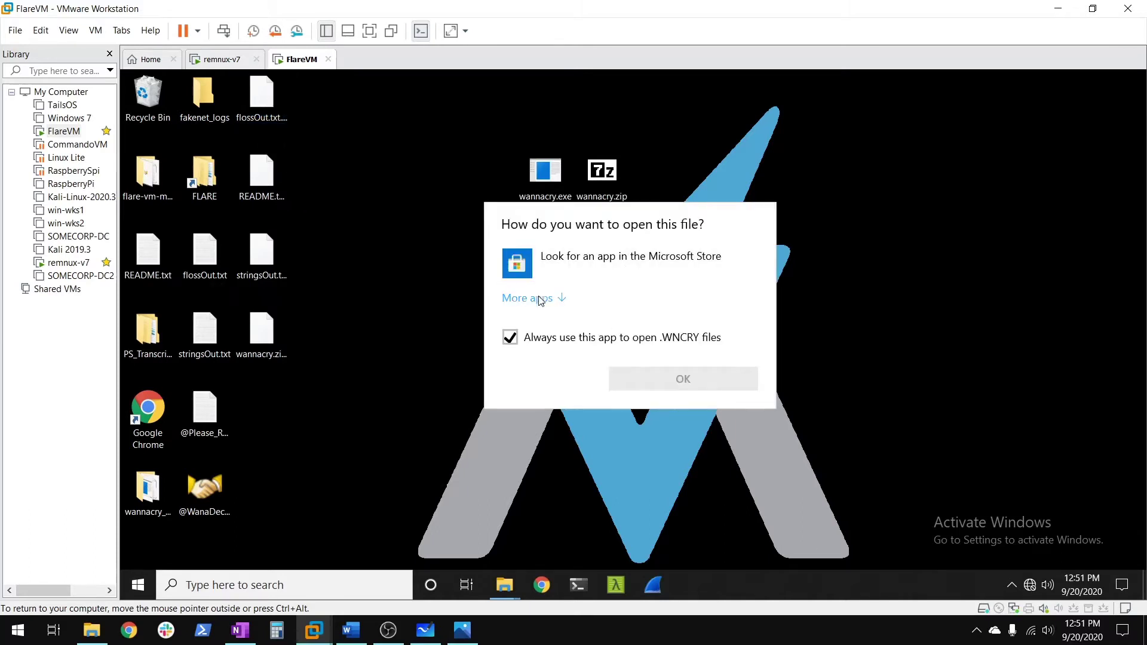
left_click(533, 299)
scroll(597, 364, "down", 2)
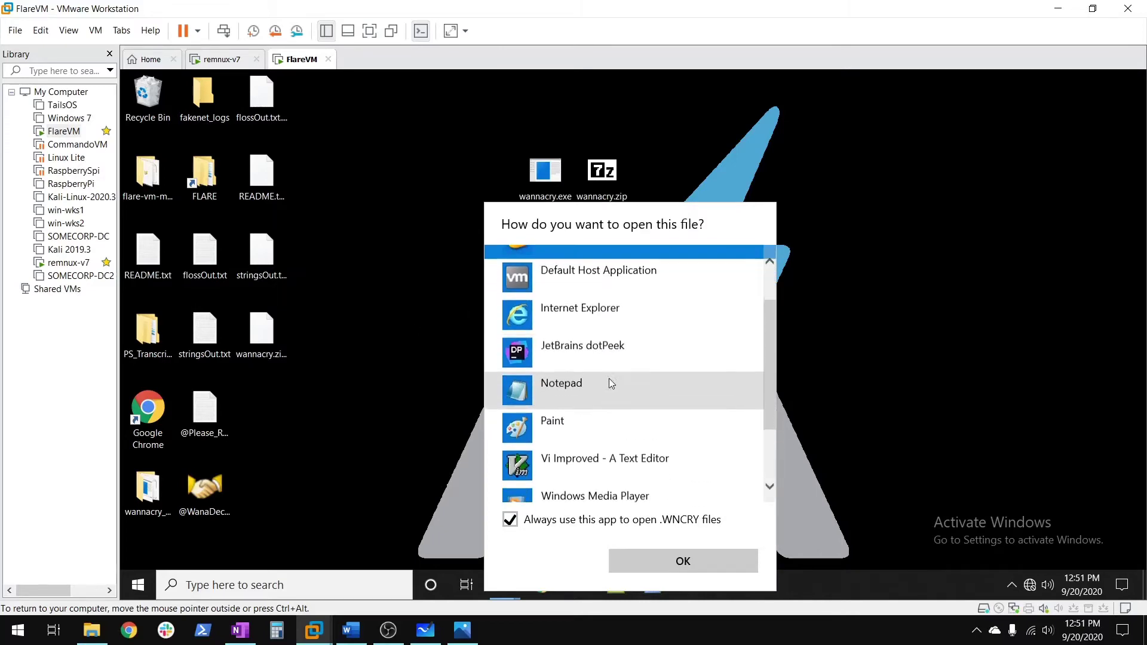
left_click(608, 377)
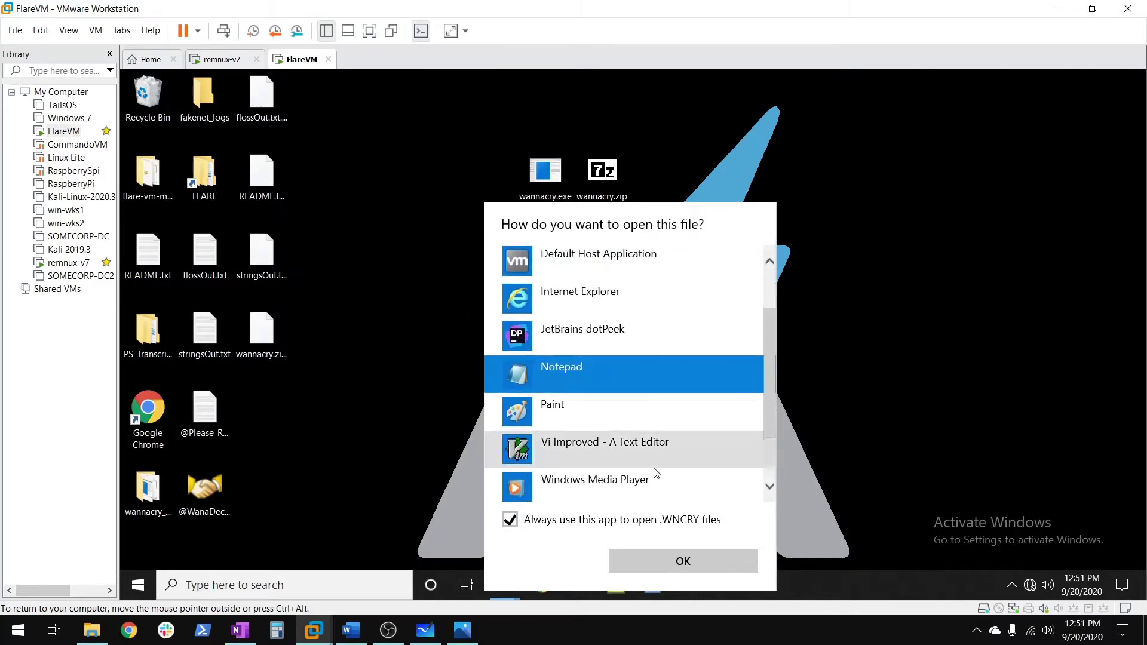
left_click(683, 566)
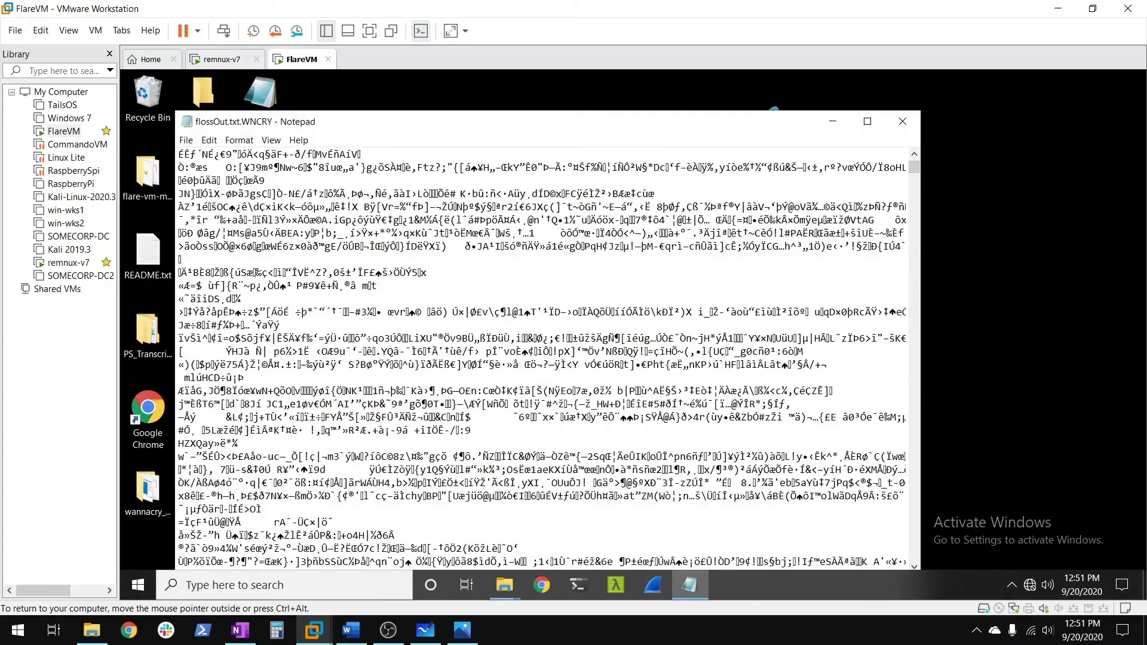
Examine the encrypted contents of flossOut.txt.WNCRY, highlighting the first lines with the WANACRY! header, and close Notepad.
key("shift+Down")
key("shift+Down")
key("shift+Down")
key("shift+Down")
key("shift+Down")
key("shift+Down")
key("shift+Down")
key("shift+Down")
key("shift+Down")
key("shift+Down")
key("shift+Down")
key("shift+Down")
key("shift+Down")
key("shift+Down")
key("shift+Down")
key("shift+Down")
key("shift+Down")
key("shift+Down")
key("shift+Down")
key("shift+Down")
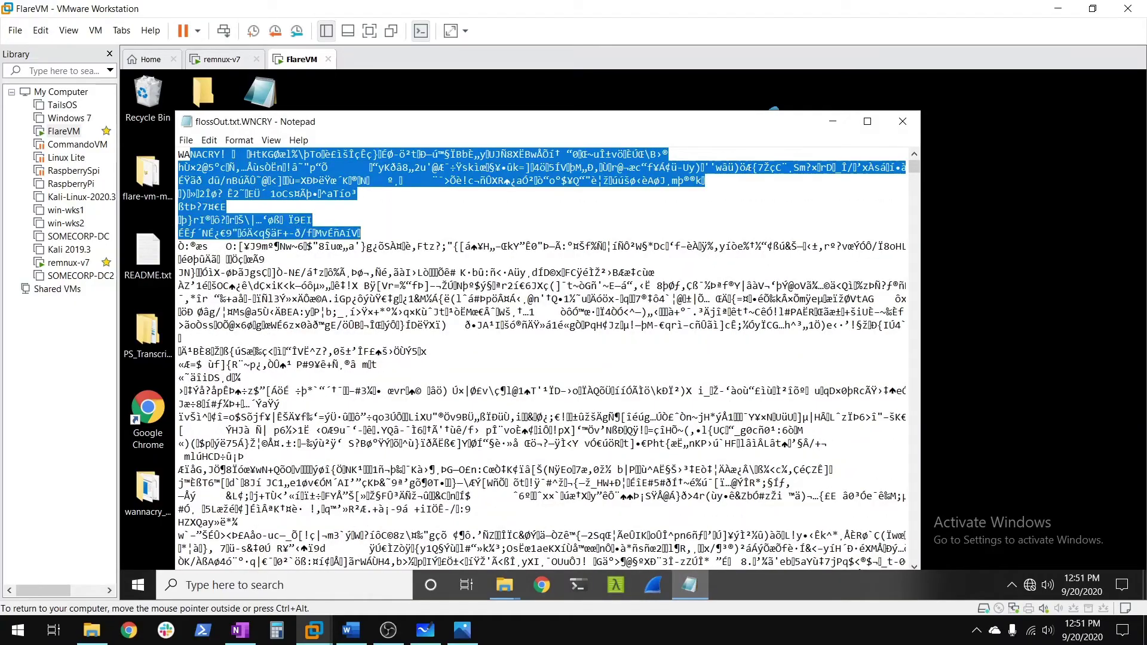
key("Page_Down")
key("Page_Down")
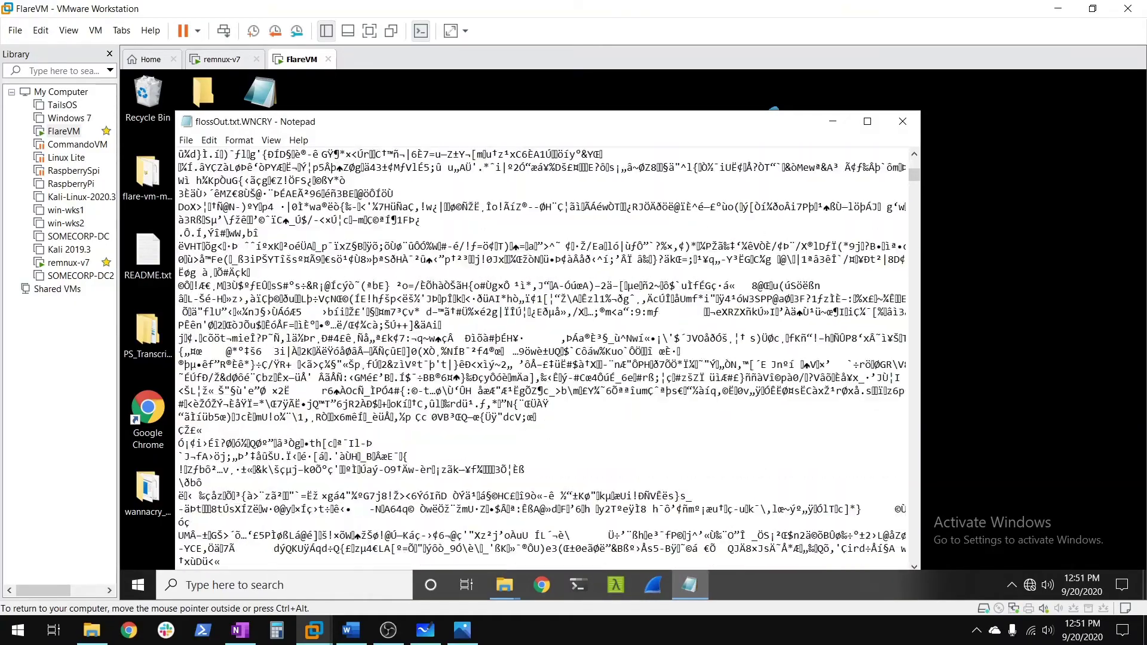
left_click(903, 122)
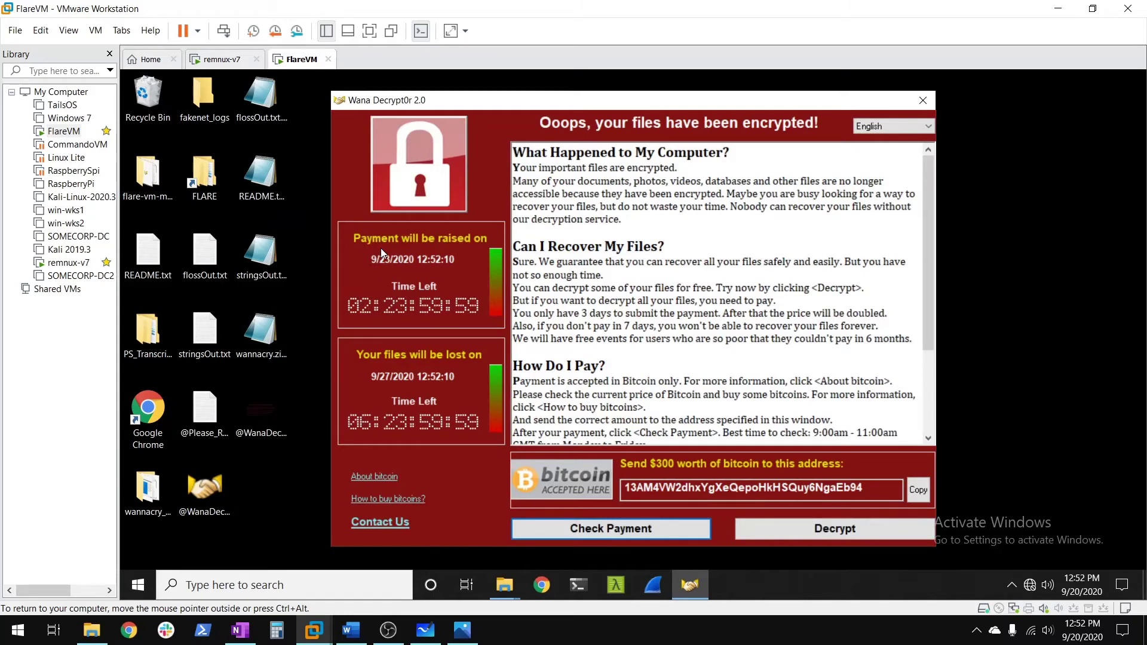
left_click_drag(512, 150, 551, 167)
left_click(621, 220)
left_click(551, 167)
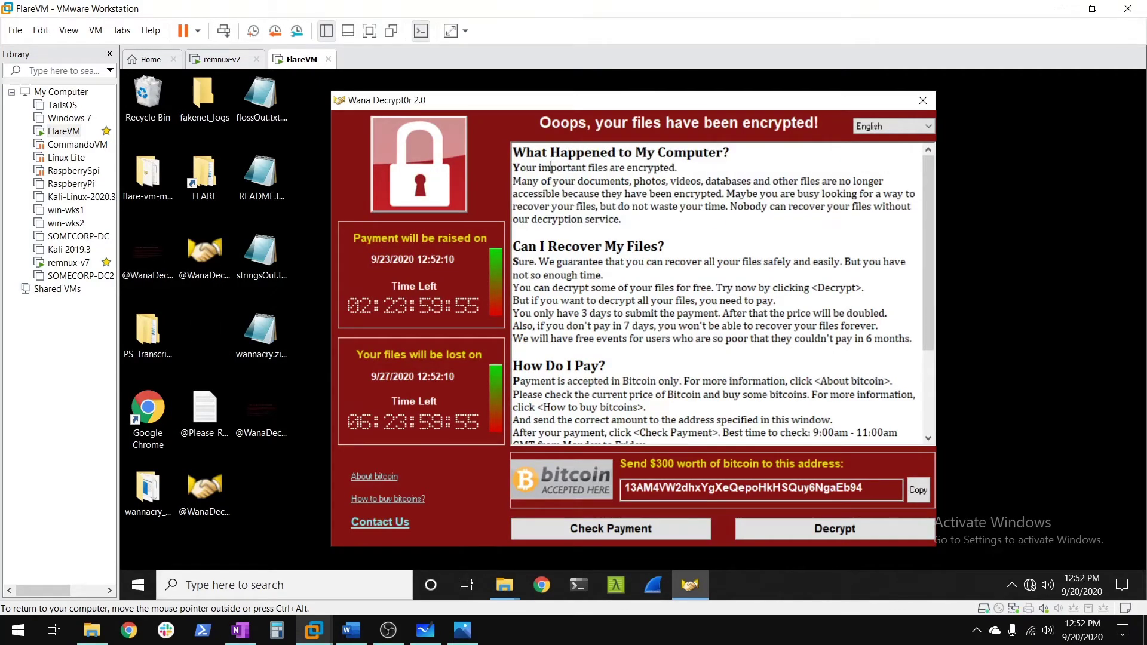
left_click_drag(594, 102, 609, 85)
left_click(218, 505)
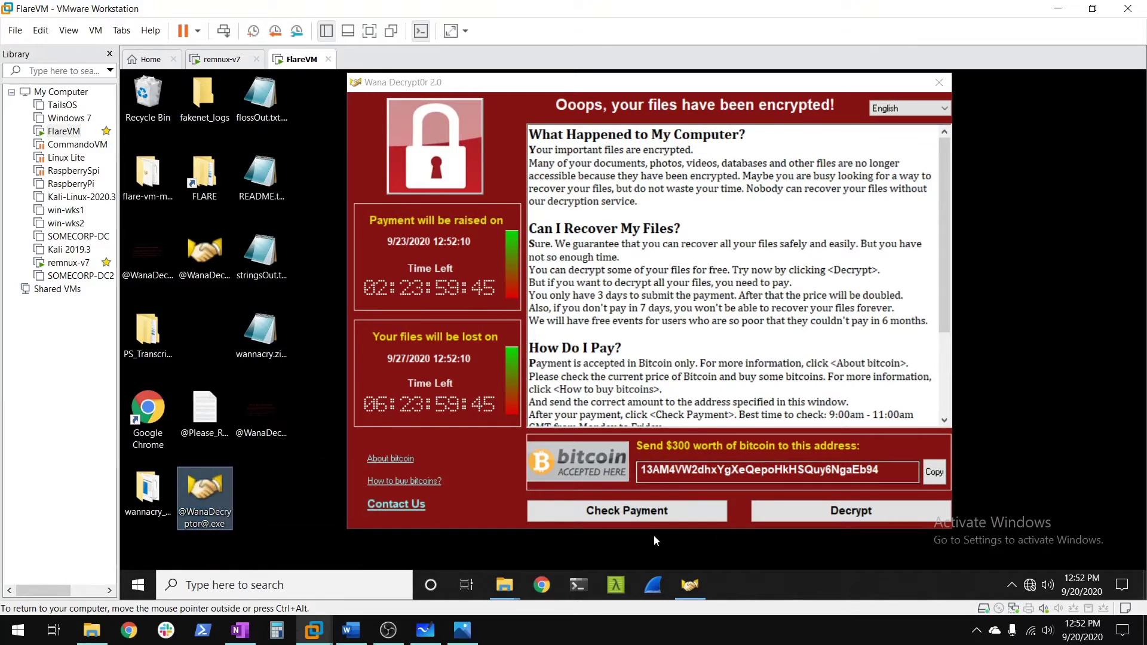
left_click(777, 469)
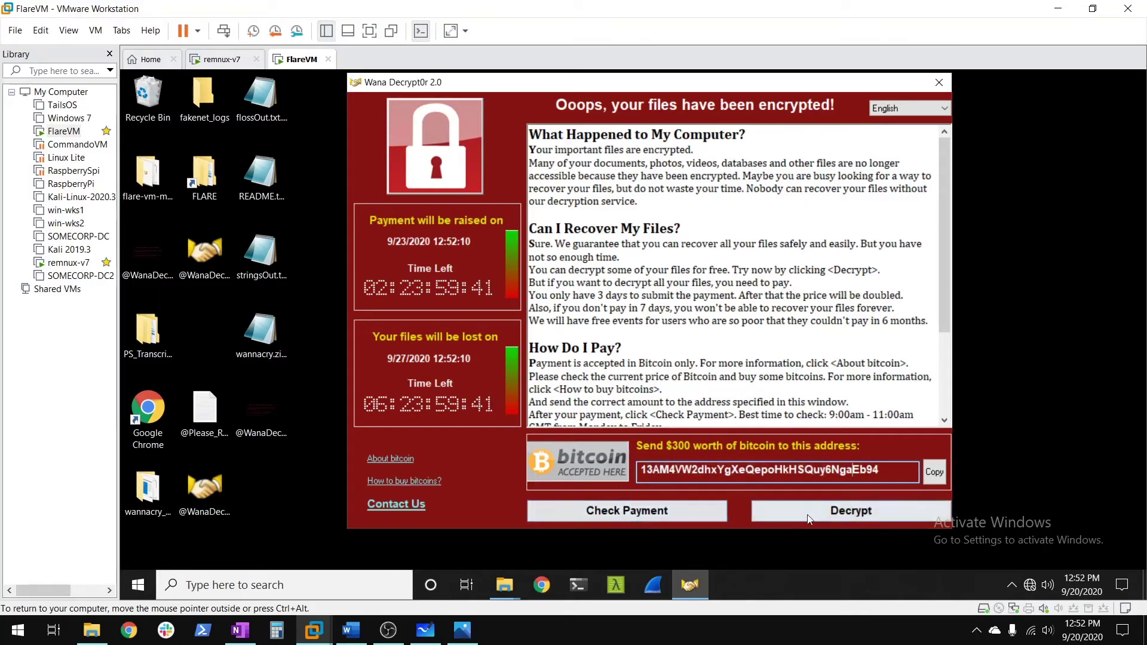
Move the Wana Decrypt0r 2.0 window aside to view the changed desktop wallpaper, and bring the window back into view.
left_click_drag(610, 84, 675, 97)
left_click(363, 421)
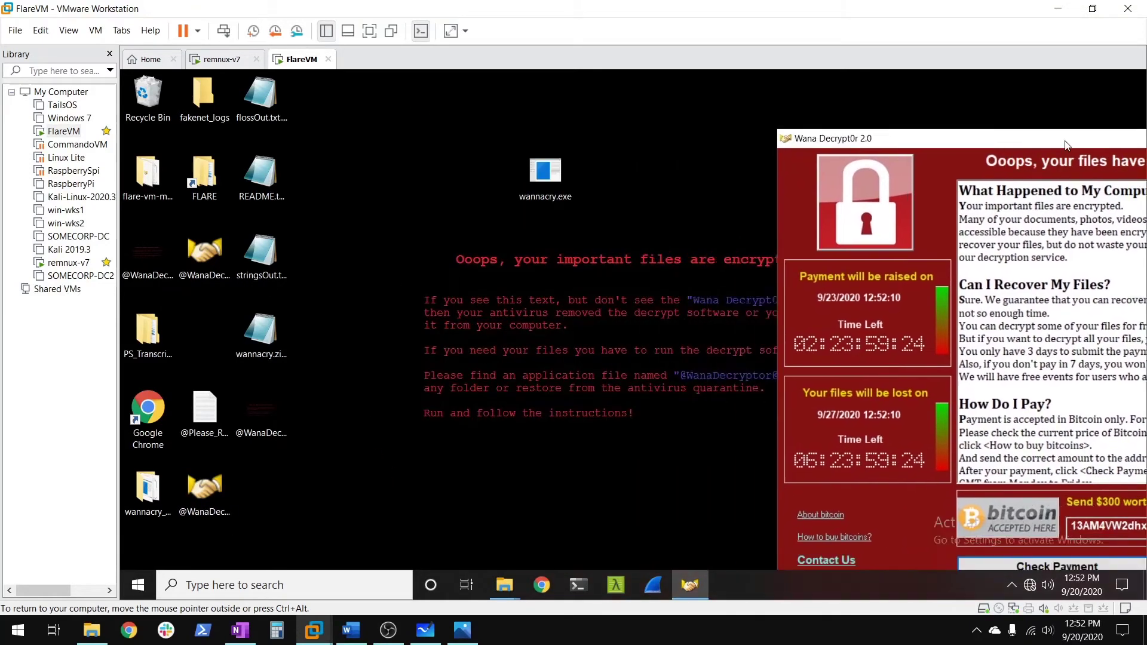
left_click_drag(1142, 112, 859, 113)
Reopen flossOut.txt.WNCRY in Notepad to show its encrypted contents again, and close it.
left_click(399, 226)
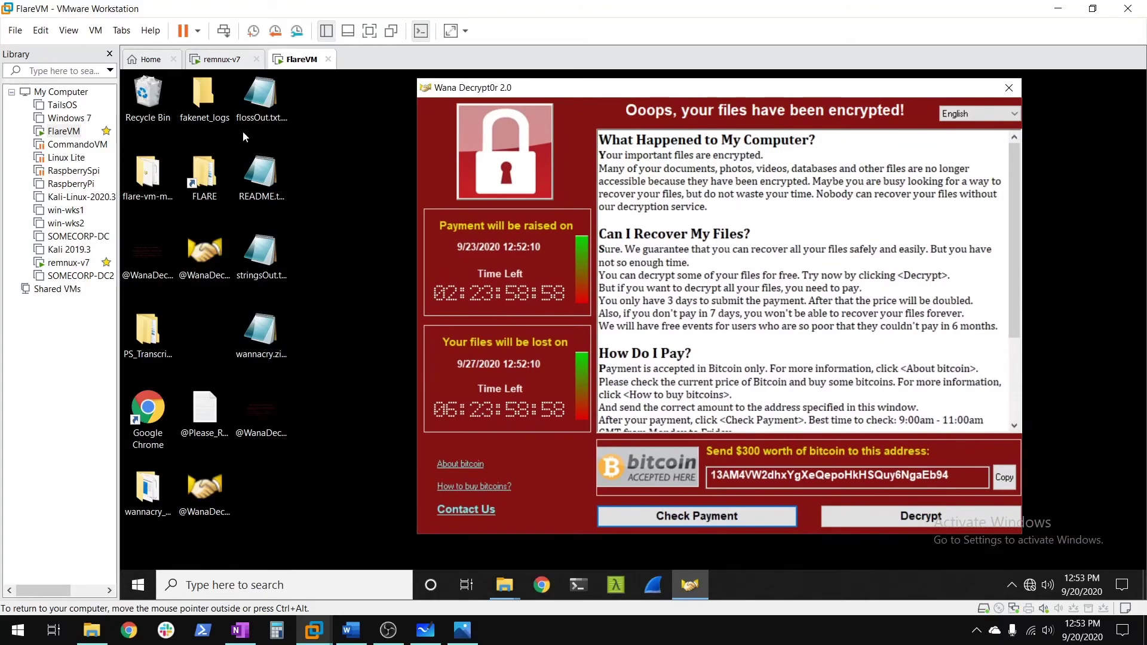
double_click(260, 96)
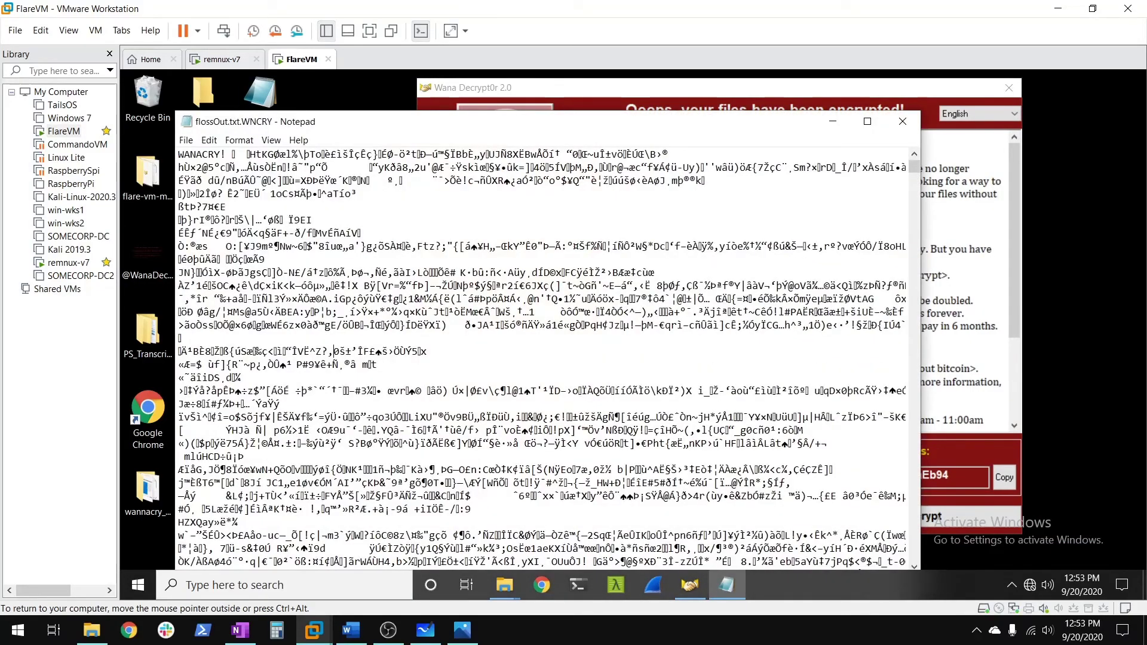
left_click(901, 122)
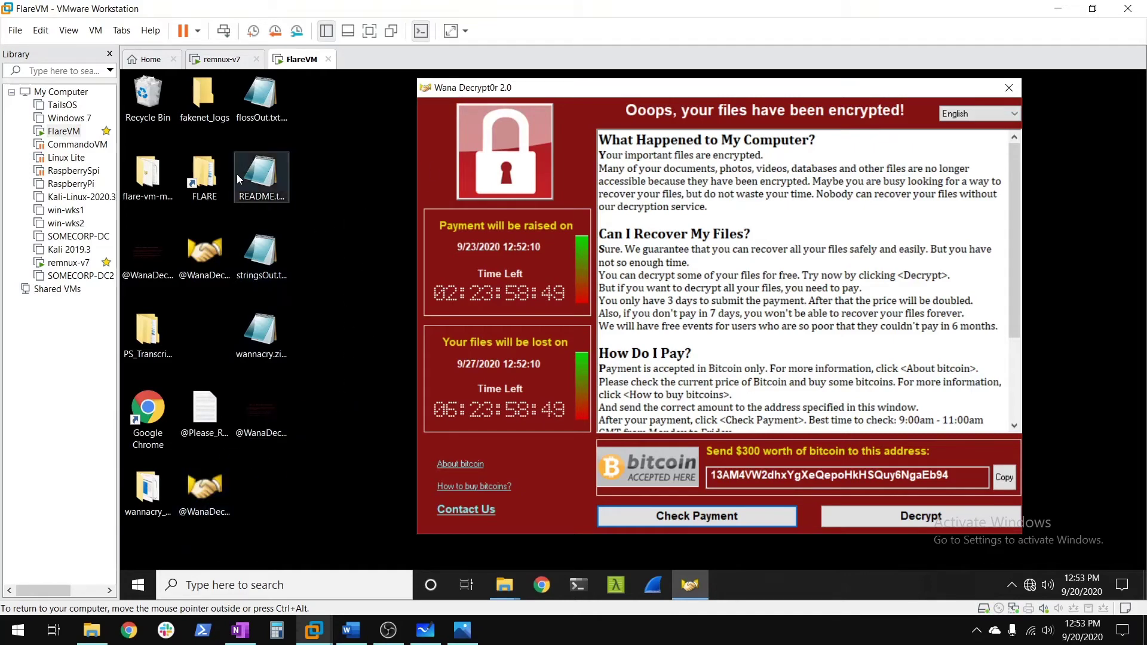
Open the FLARE folder on the desktop, browse its tool categories and close it.
left_click_drag(782, 89, 730, 103)
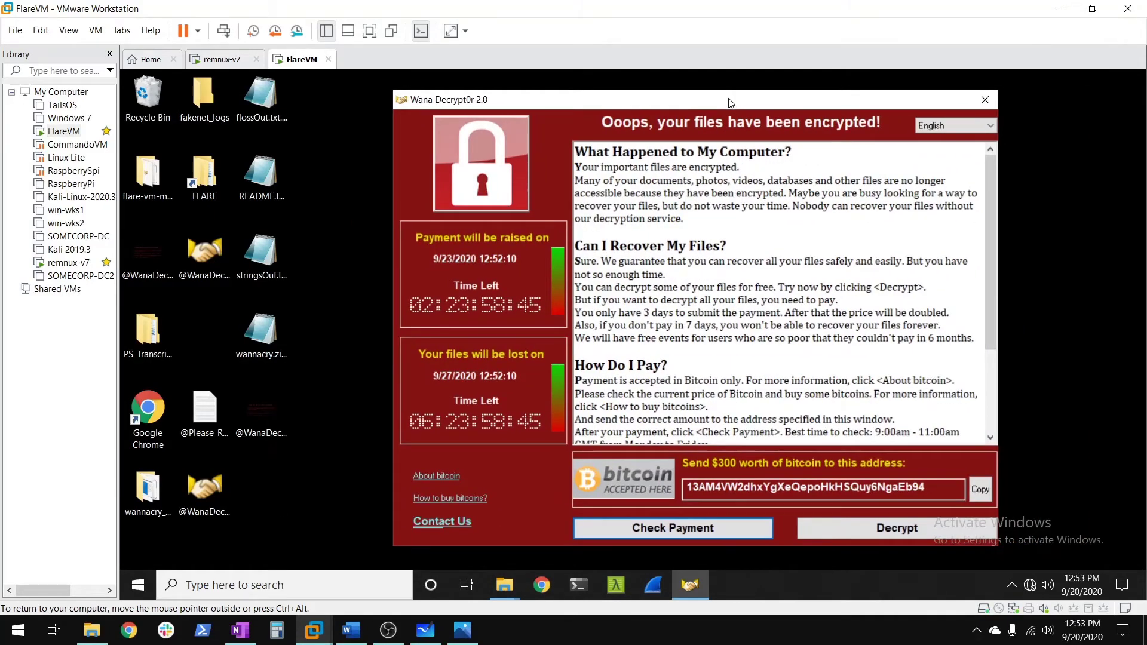
double_click(203, 175)
scroll(412, 311, "down", 2)
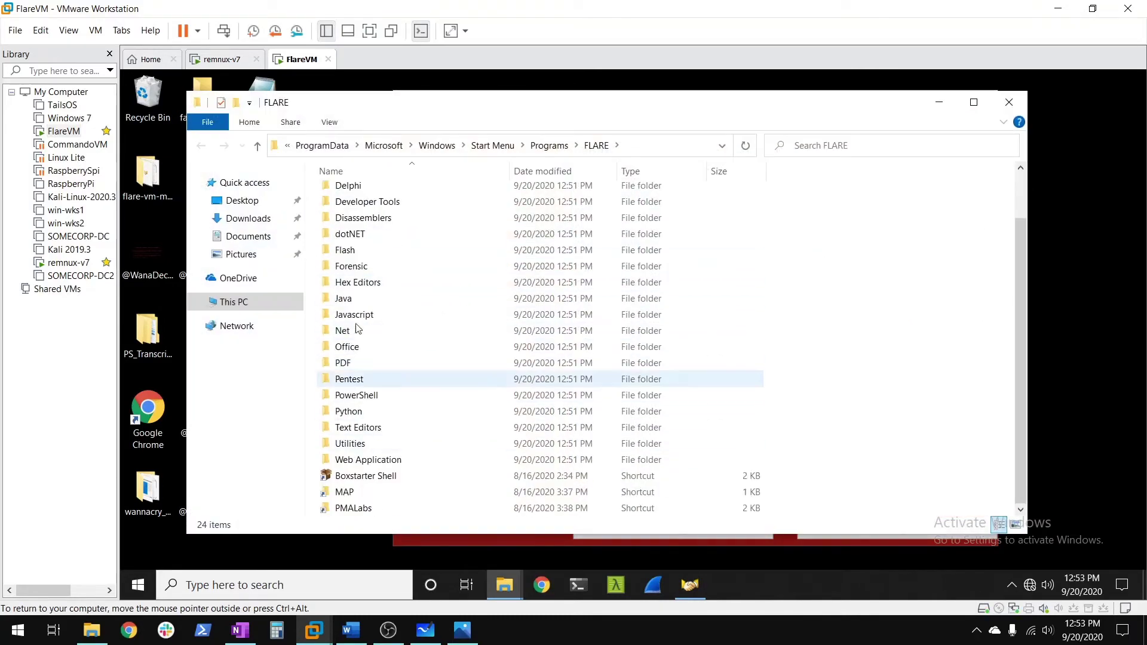
scroll(417, 358, "up", 2)
left_click(1009, 103)
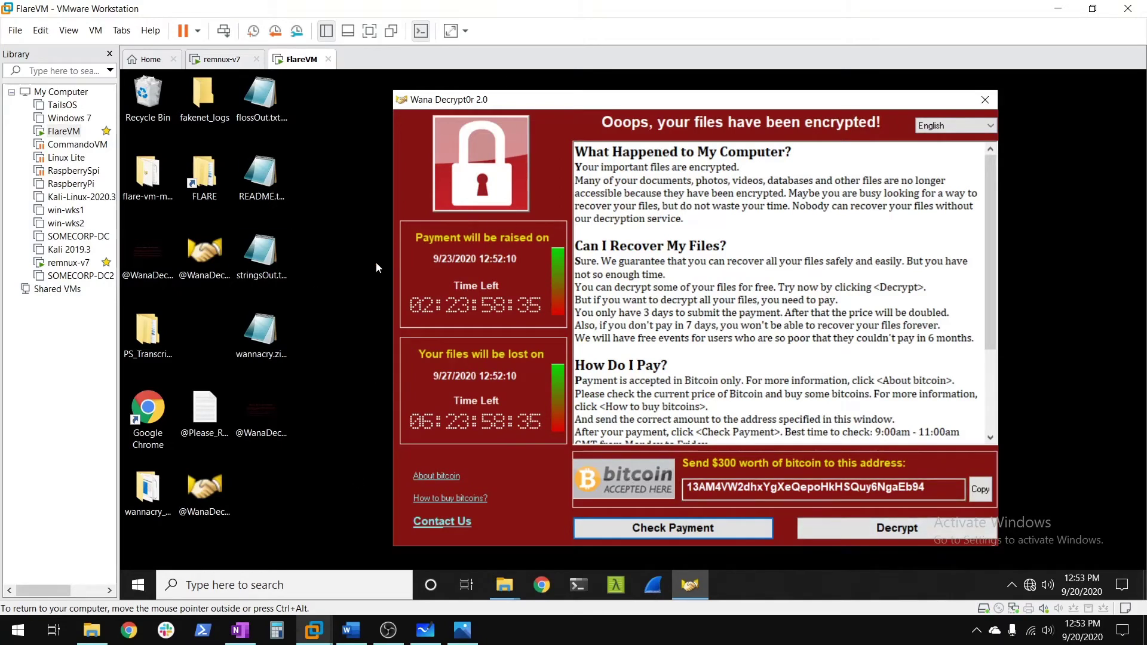
Move the Wana Decrypt0r 2.0 window off the desktop files and open the snapshot manager to restore the clean FlareVM state.
left_click_drag(565, 99, 429, 103)
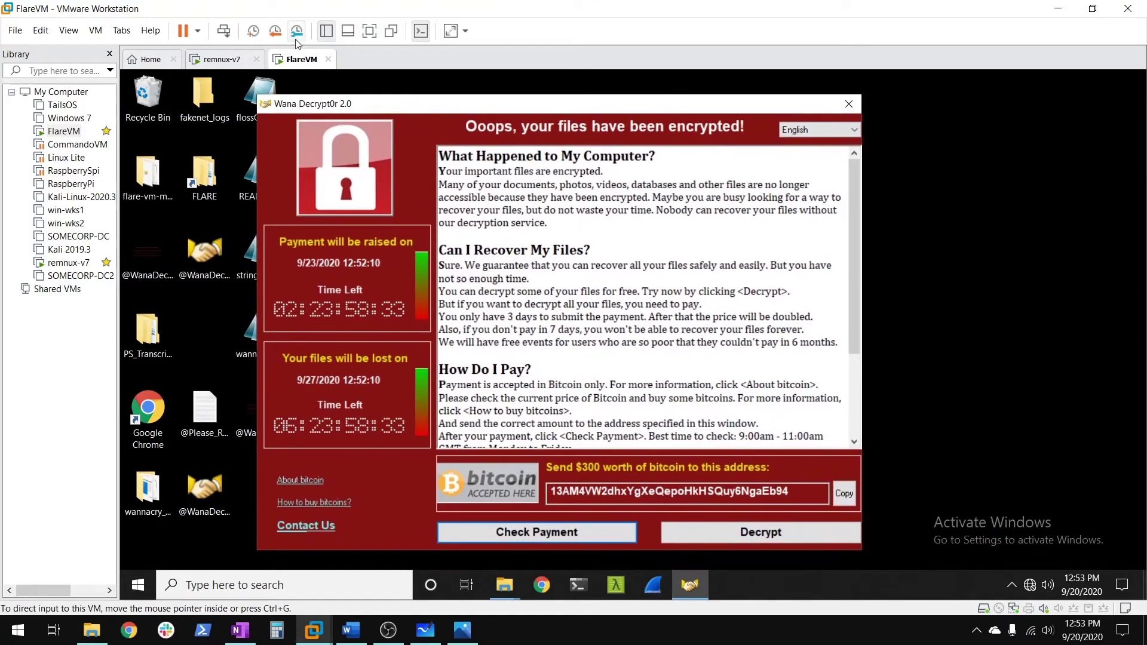
left_click_drag(359, 104, 485, 94)
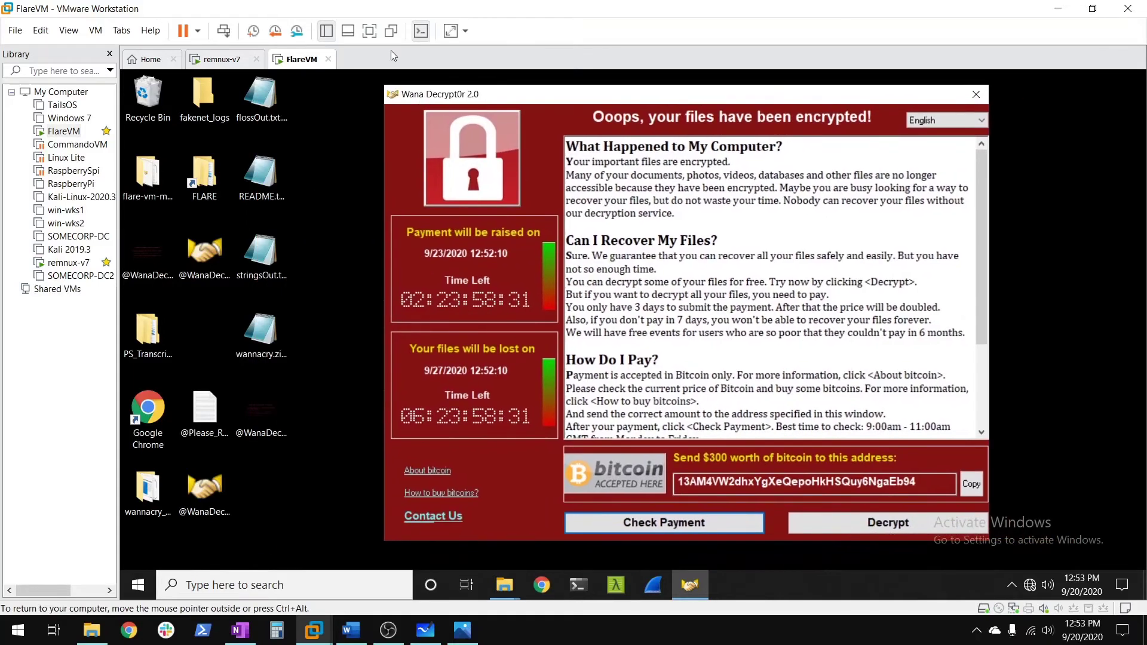
left_click(297, 30)
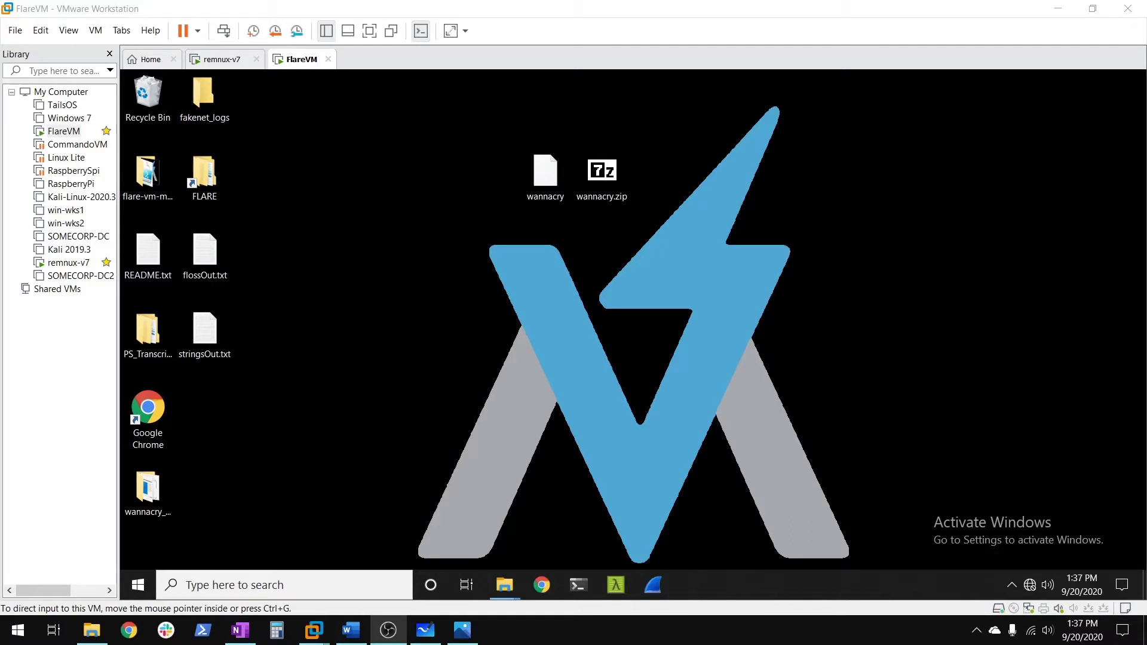
Launch FakeNet-NG, allow python.exe through the firewall on public networks, and place its log window beside the desktop files.
left_click(869, 204)
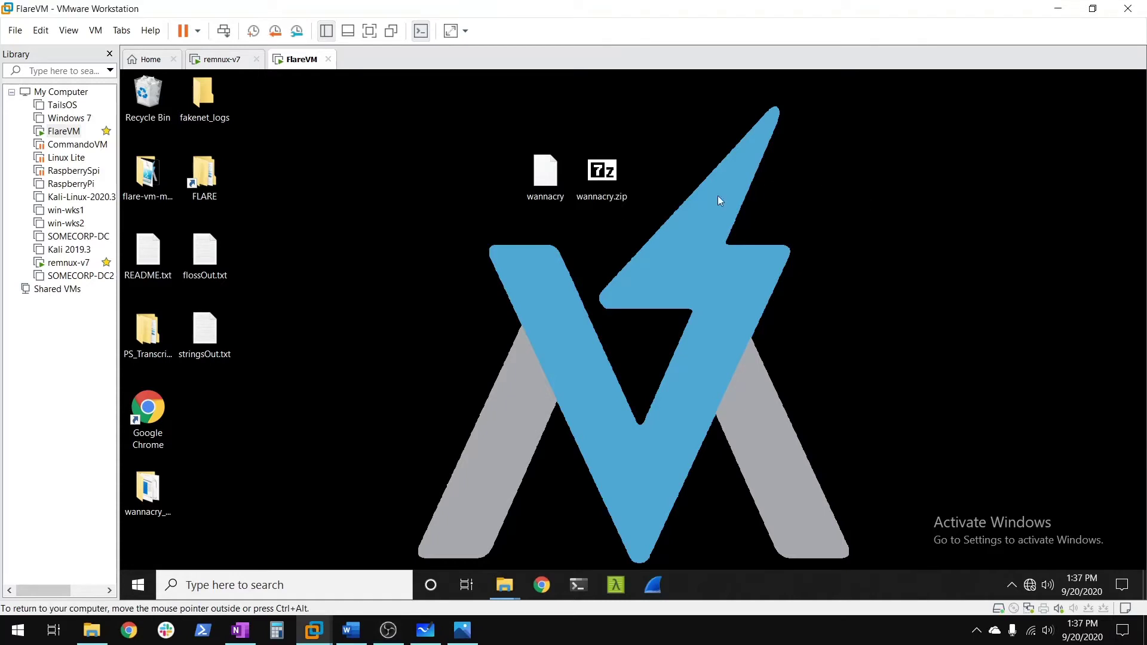
left_click(261, 585)
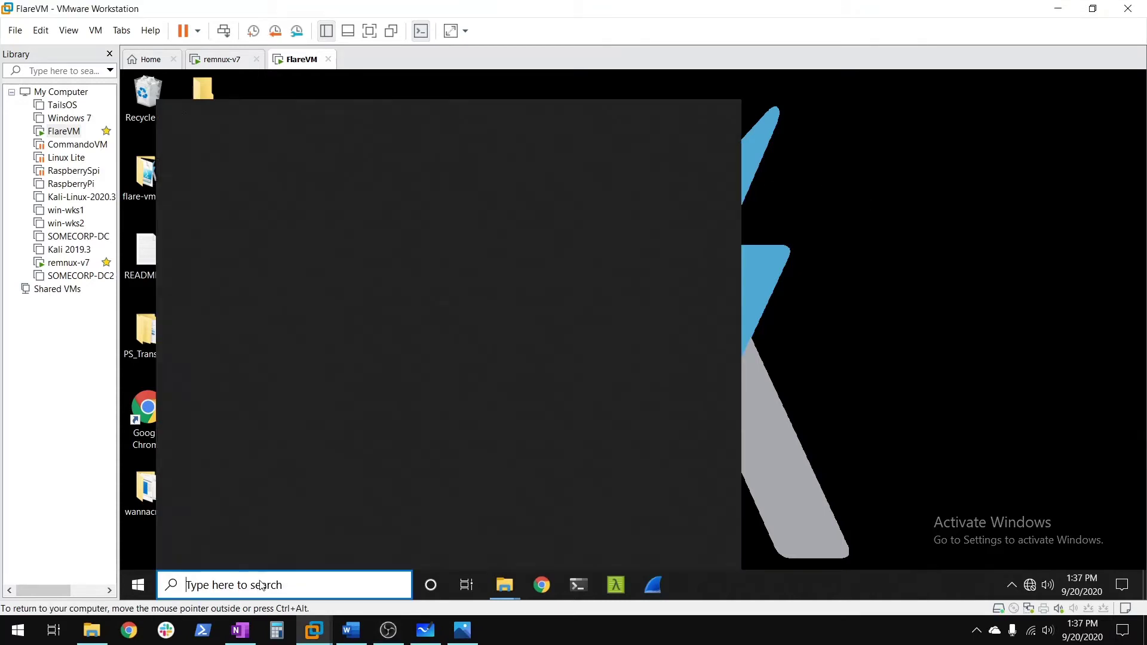
type("fake")
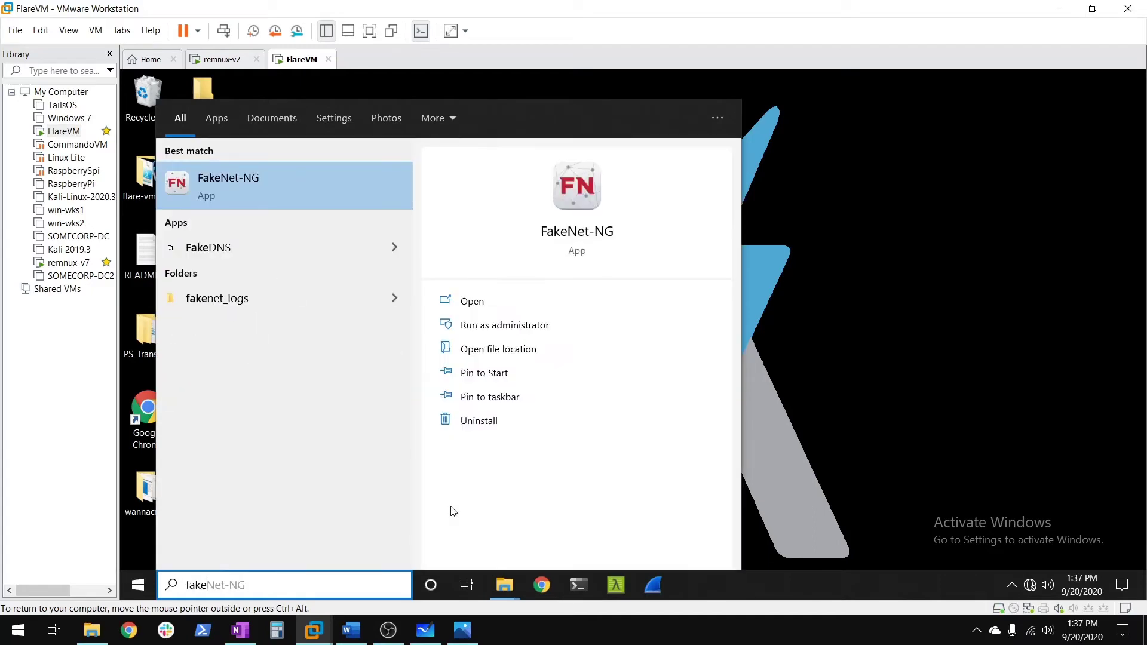
key("Return")
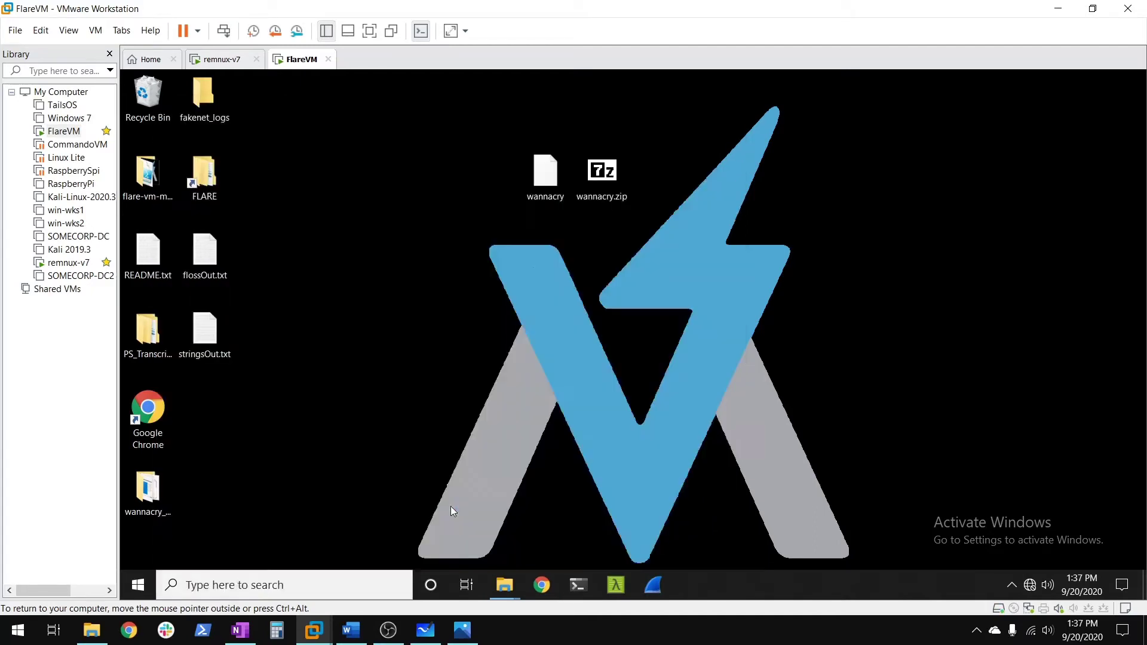
left_click(564, 420)
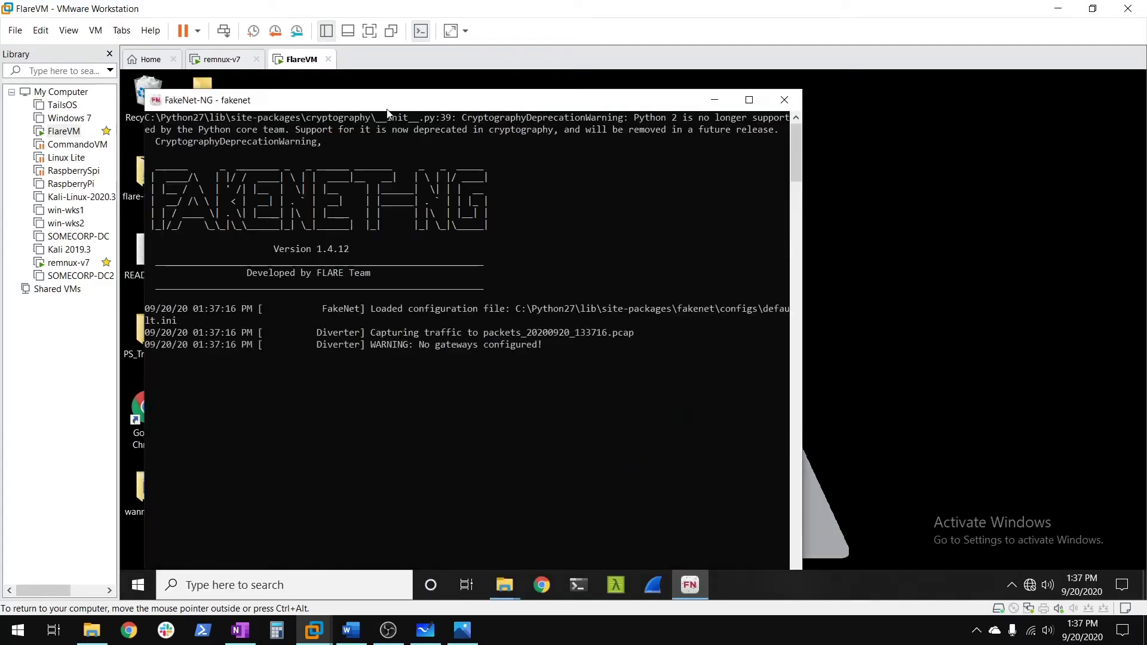
left_click_drag(387, 103, 875, 89)
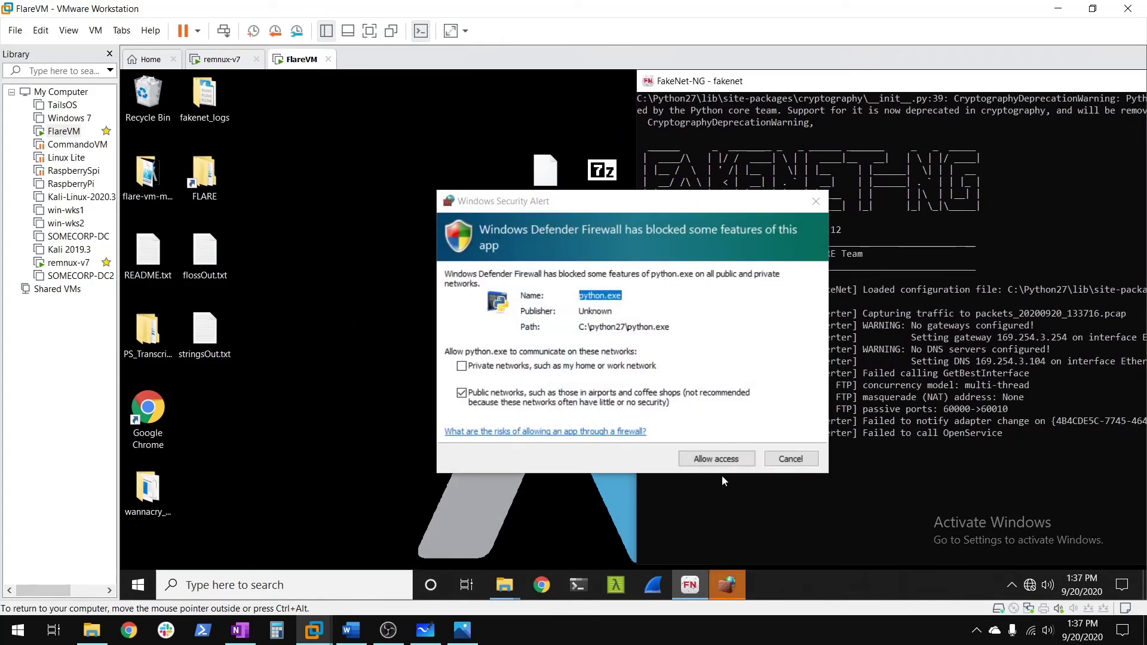
left_click(717, 458)
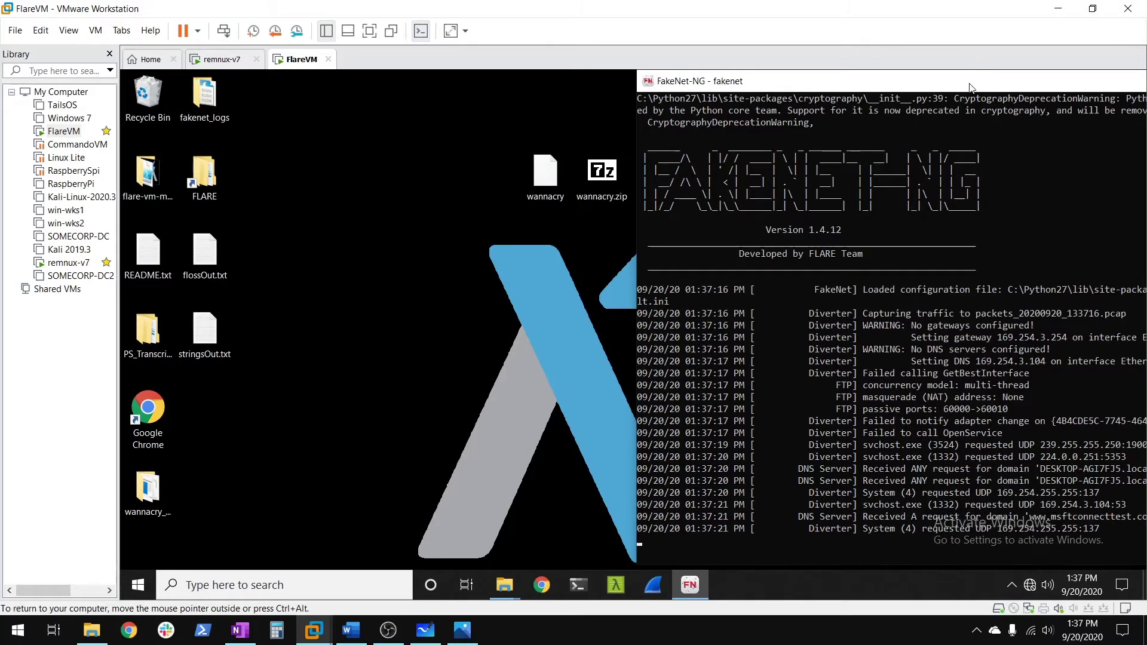
left_click_drag(970, 83, 894, 85)
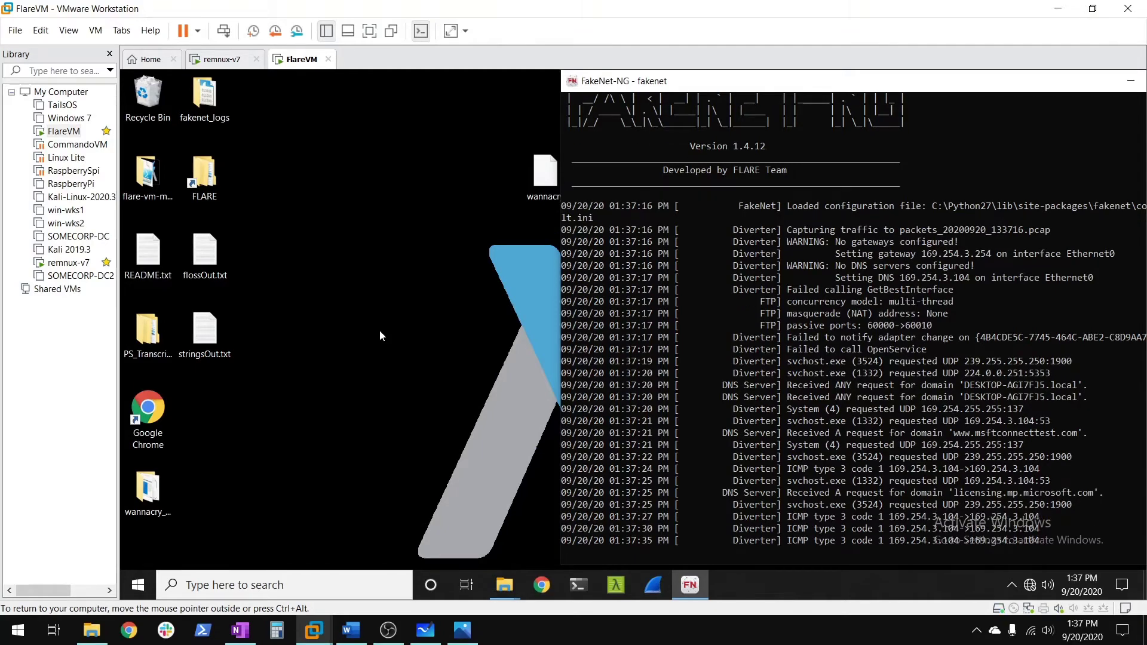
Move the wannacry file clear of the FakeNet-NG window and rename it wannacry.exe.
left_click_drag(549, 199, 324, 199)
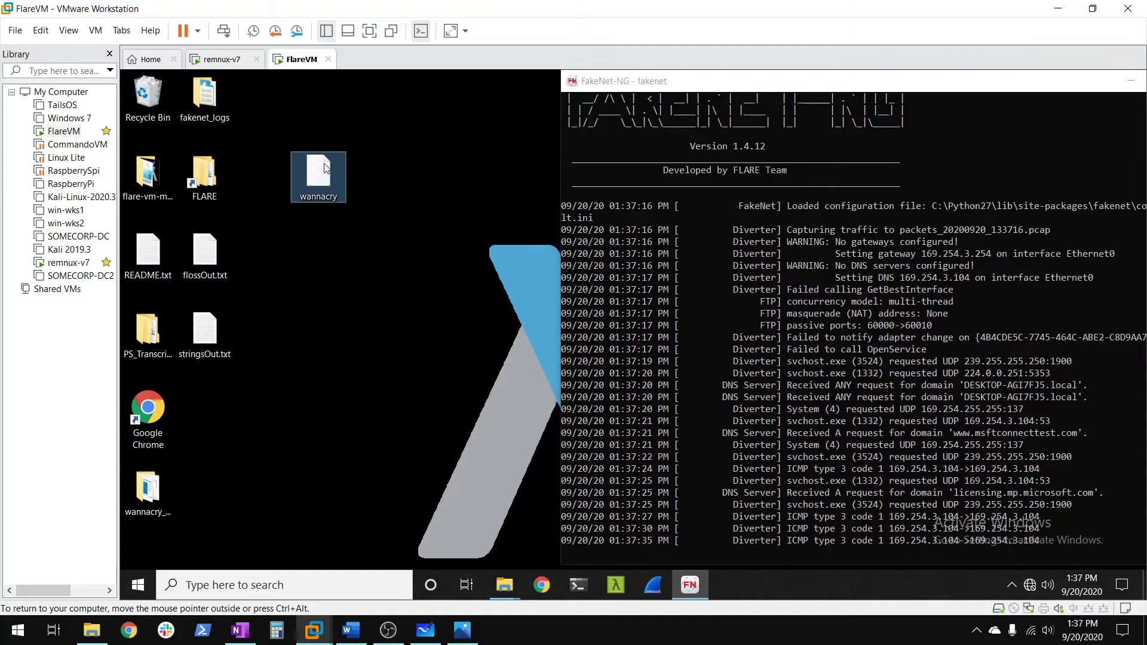
left_click(326, 202)
key("End")
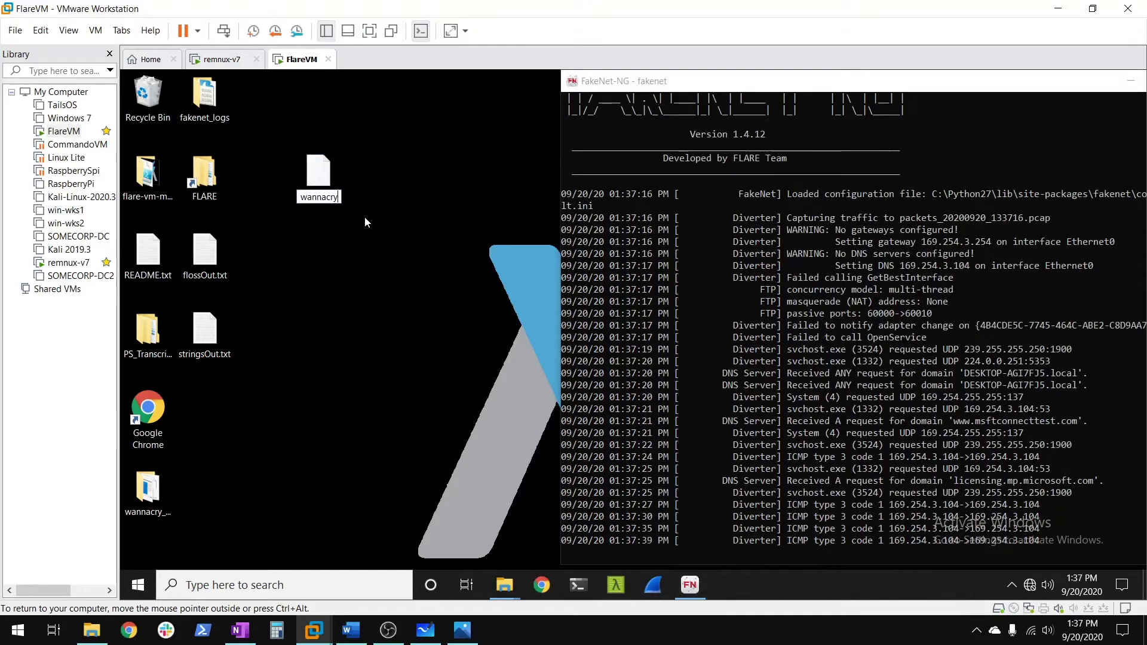
type(".")
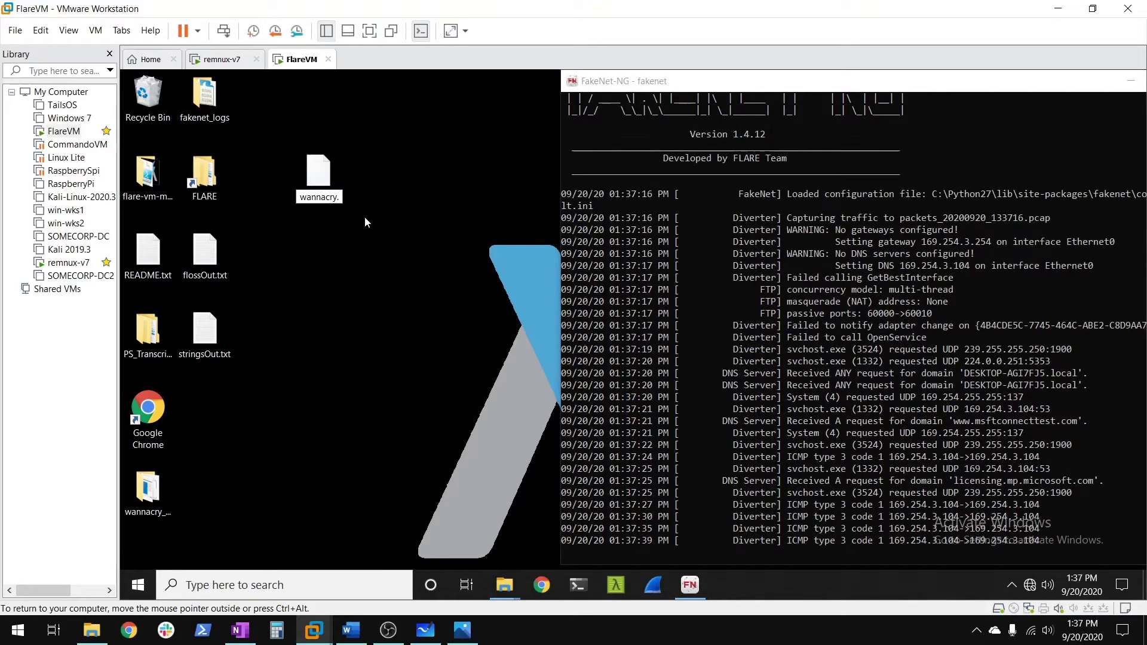
type("exe")
key("Return")
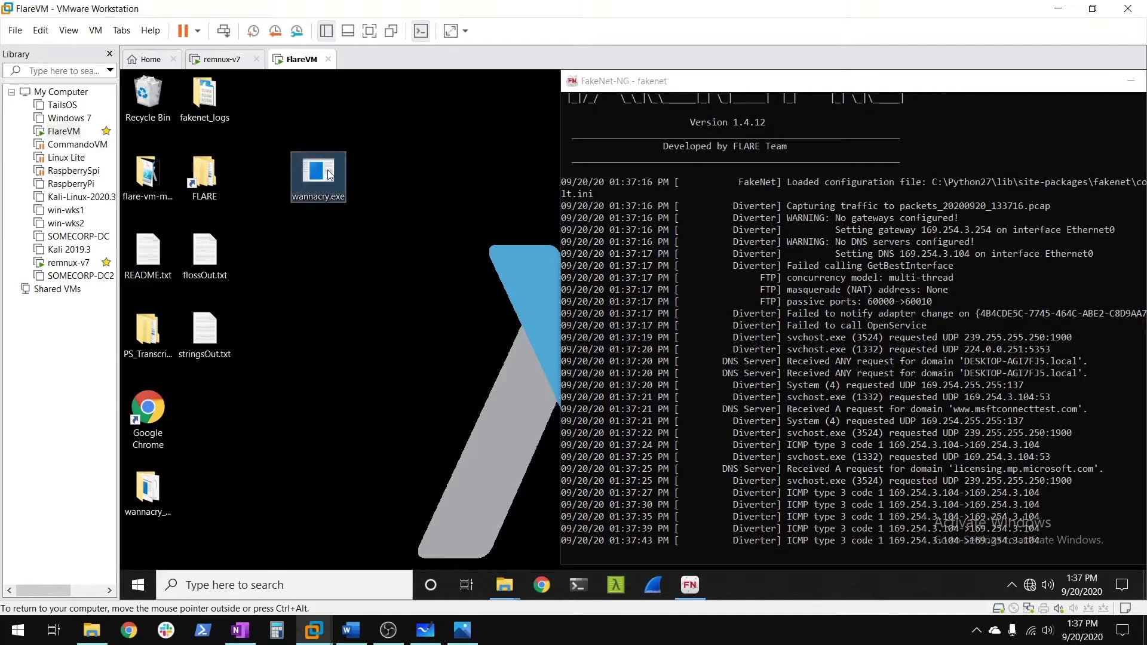
Run wannacry.exe as administrator, approve the elevation, and highlight the DNS request it triggers in the FakeNet-NG log.
right_click(328, 190)
left_click(363, 145)
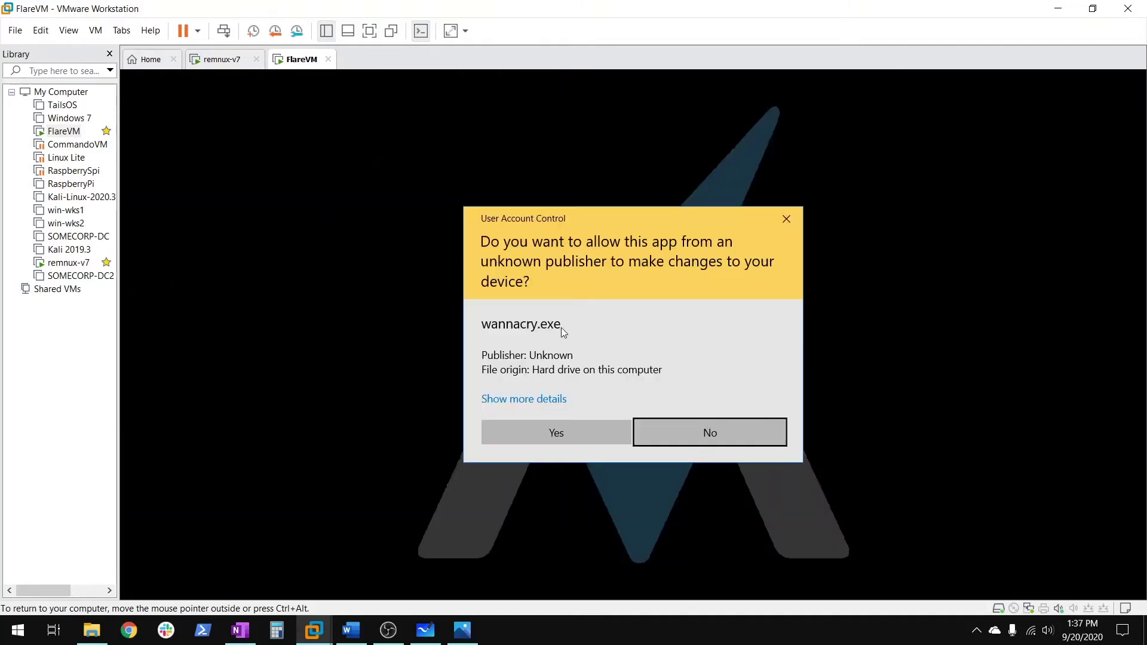
left_click(553, 431)
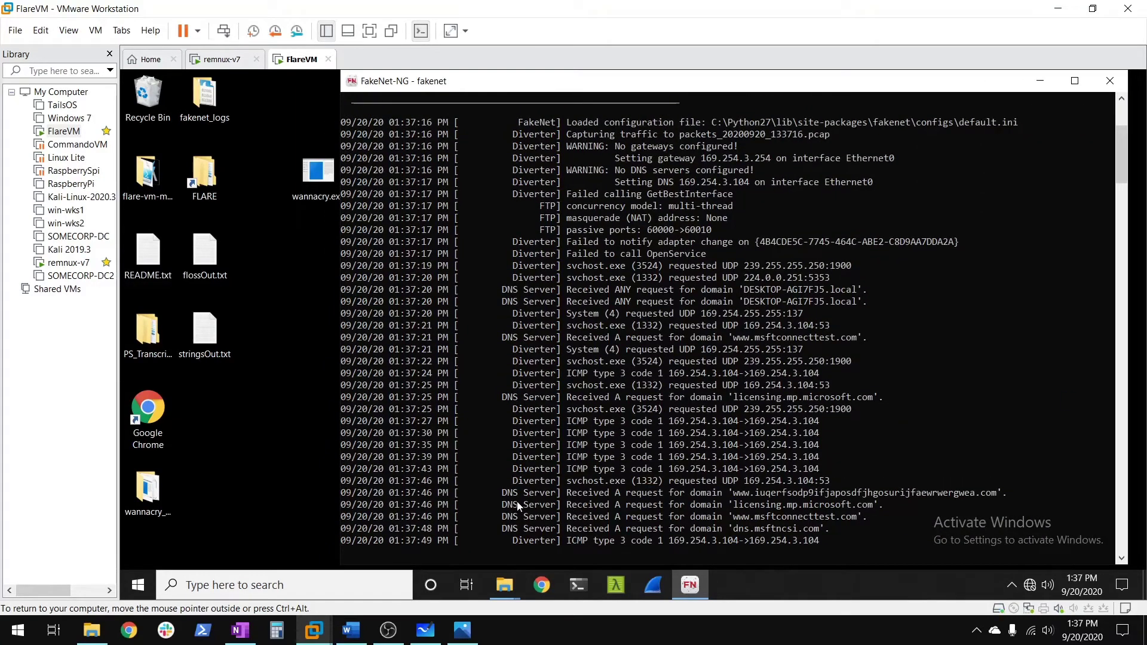
left_click_drag(501, 481, 1007, 483)
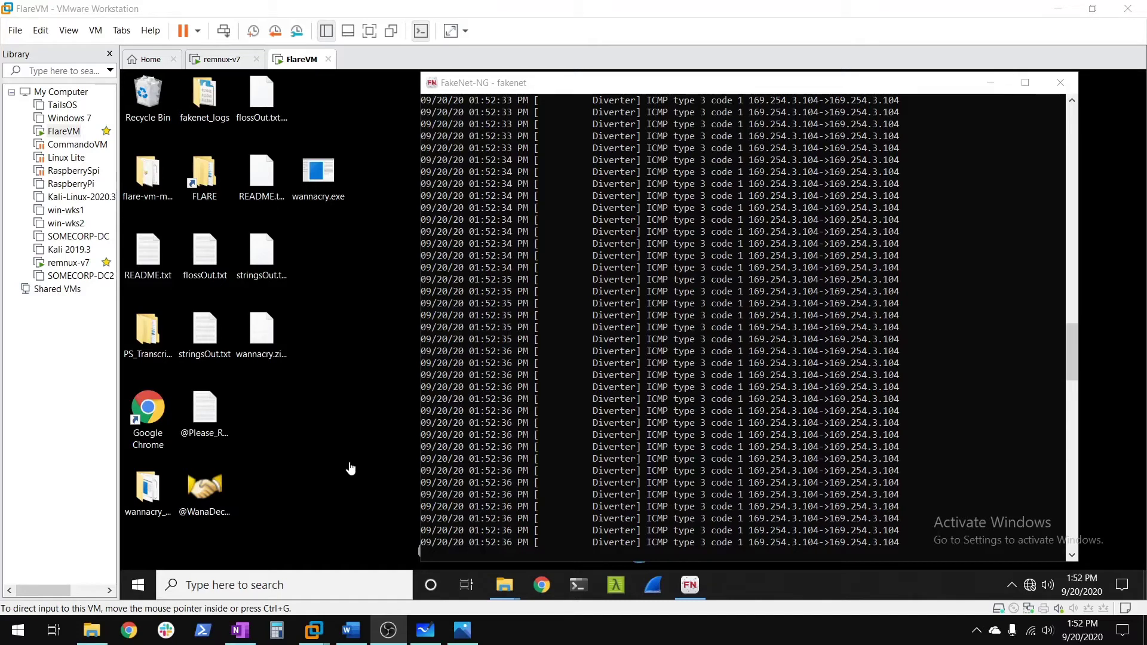
left_click(358, 161)
left_click(323, 176)
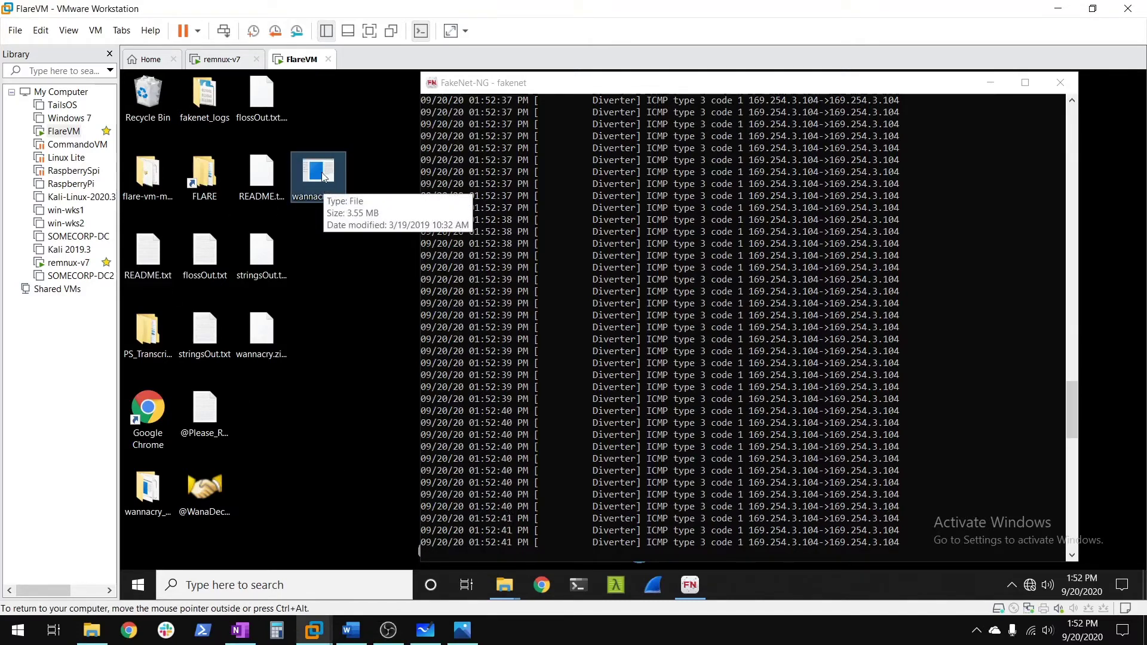
left_click(217, 508)
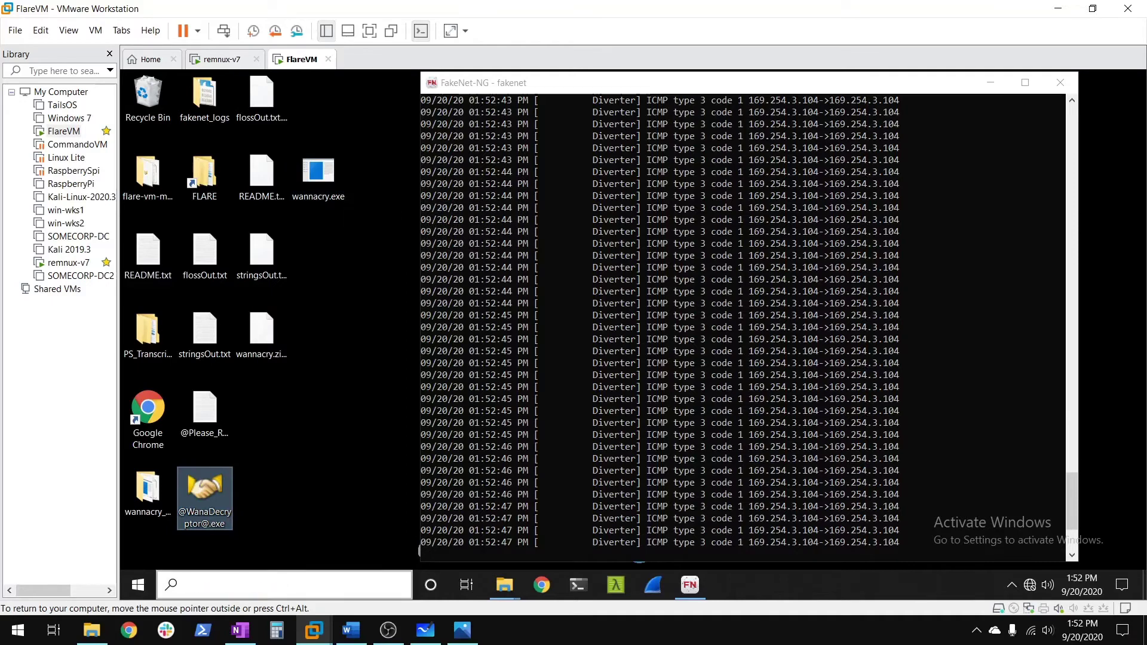
left_click(291, 513)
mouse_move(224, 522)
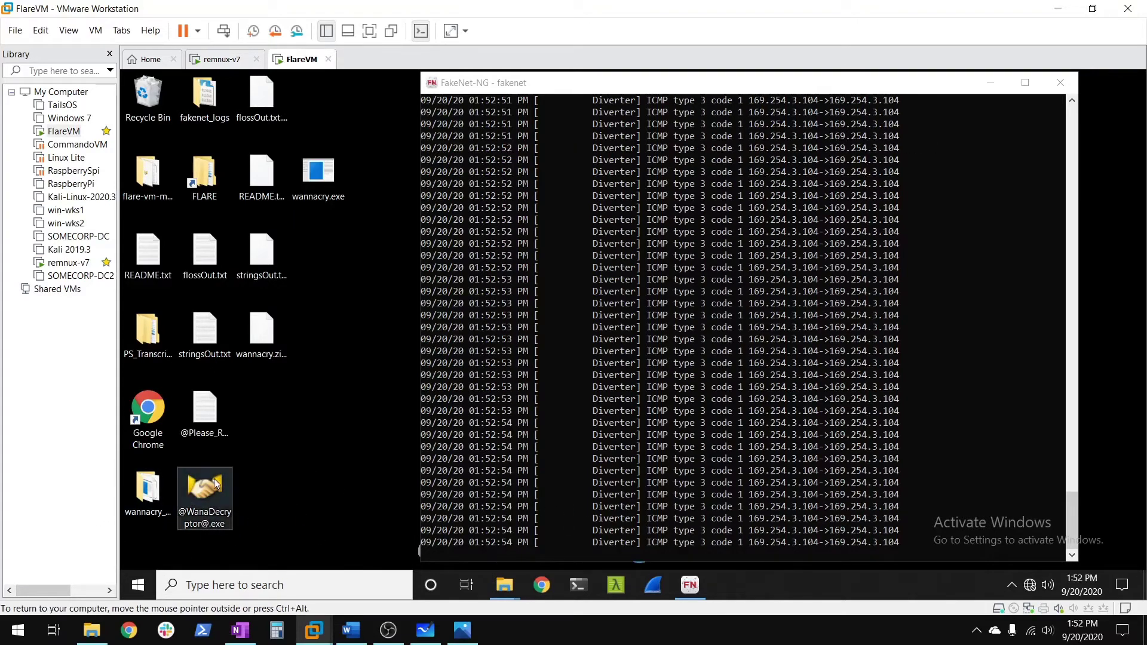
mouse_move(212, 497)
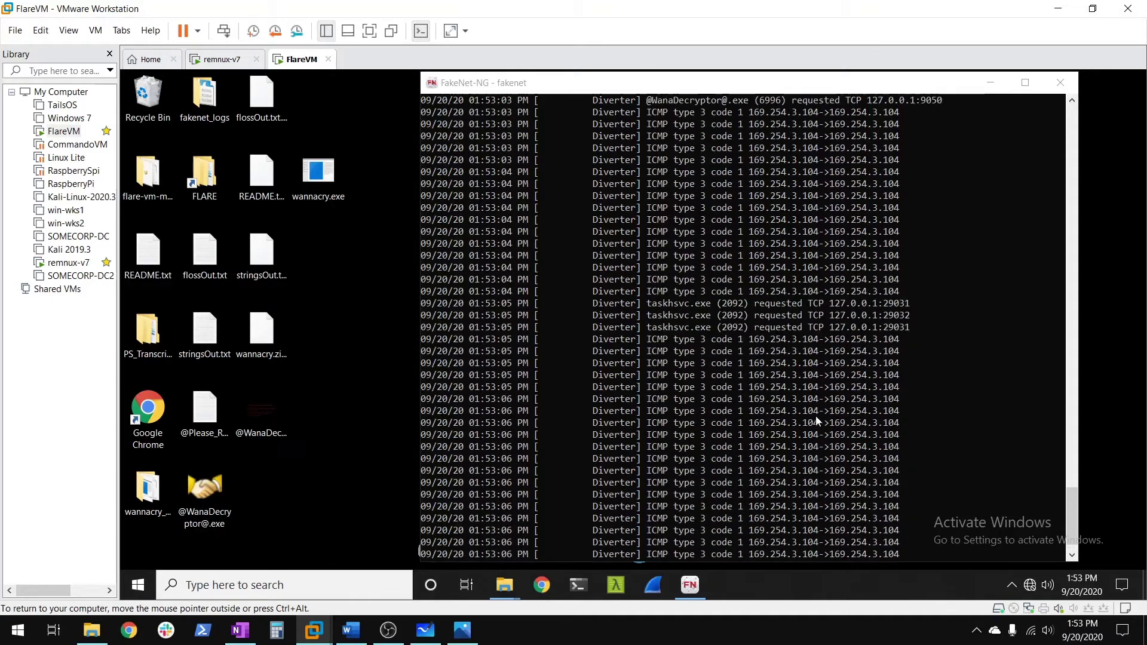
Check the FakeNet-NG log through its latest entries, with the Wana Decrypt0r 2.0 window moved aside, and start a payment check in the ransomware.
left_click_drag(1074, 503, 1077, 457)
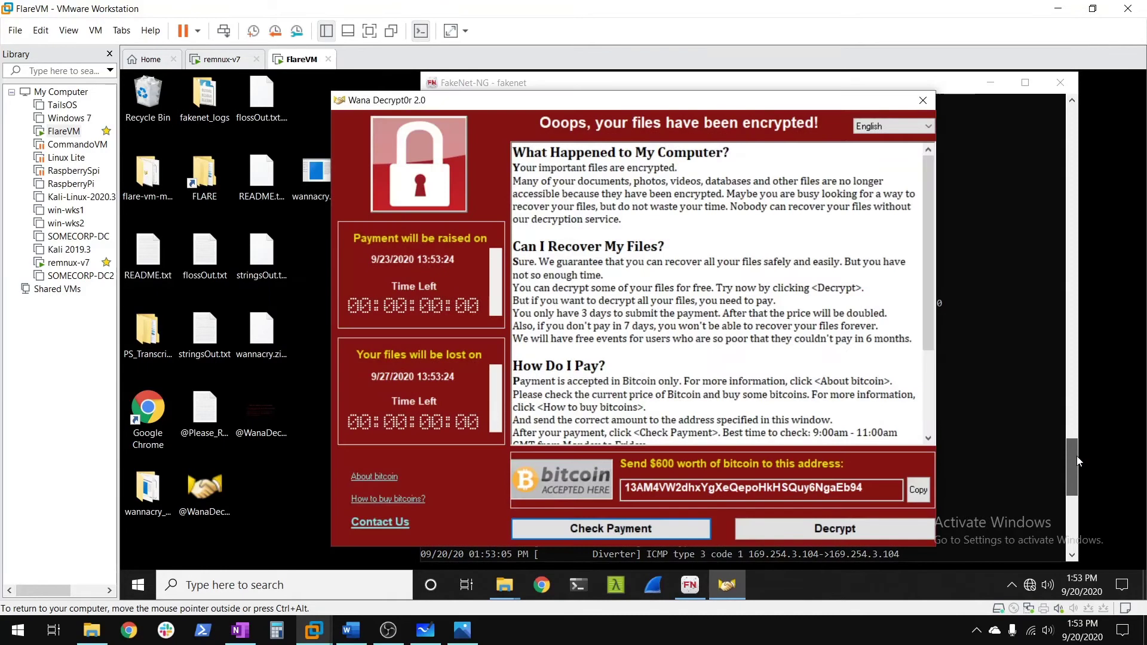
left_click_drag(783, 108, 580, 116)
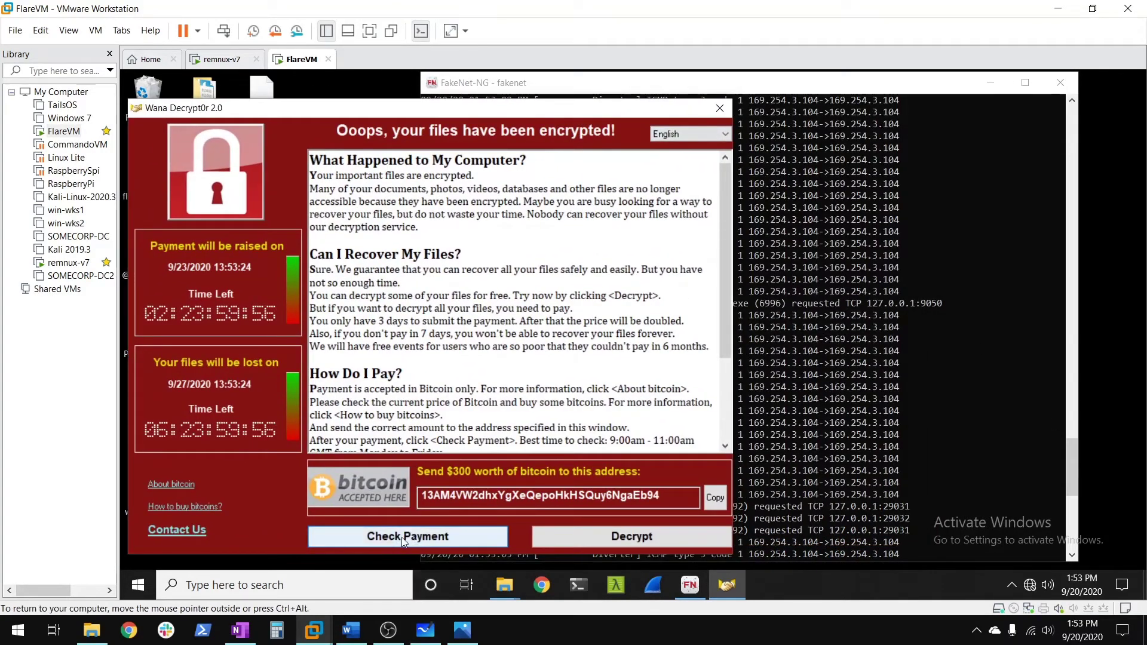
left_click(1050, 396)
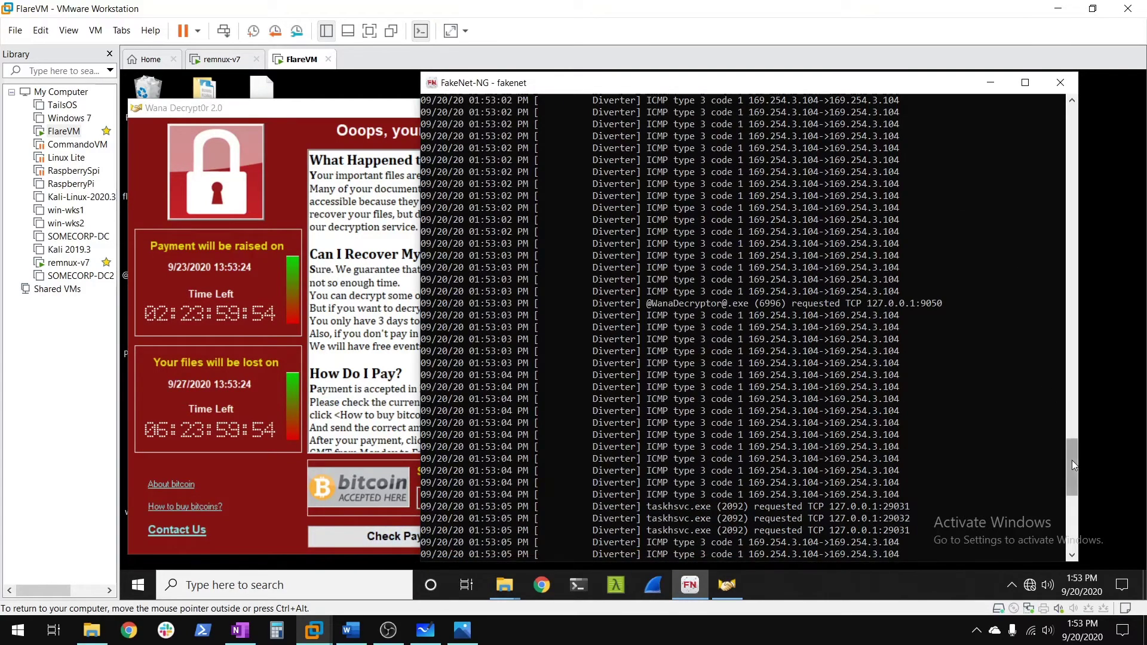
left_click_drag(1072, 460, 1080, 547)
left_click(338, 120)
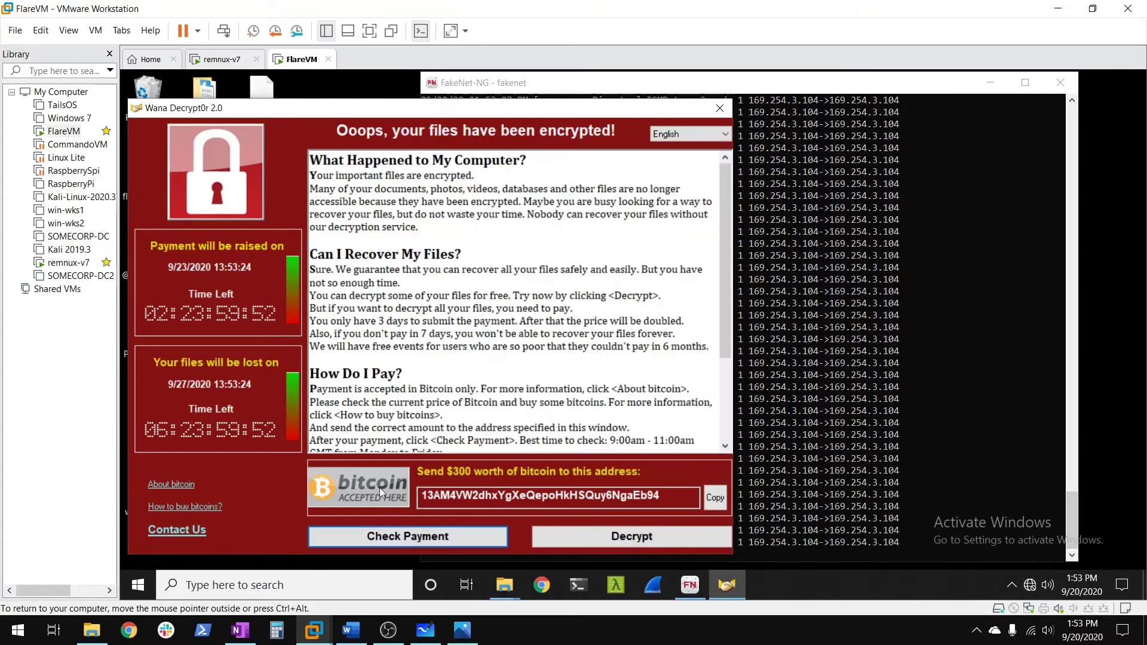
left_click(386, 536)
left_click(1070, 516)
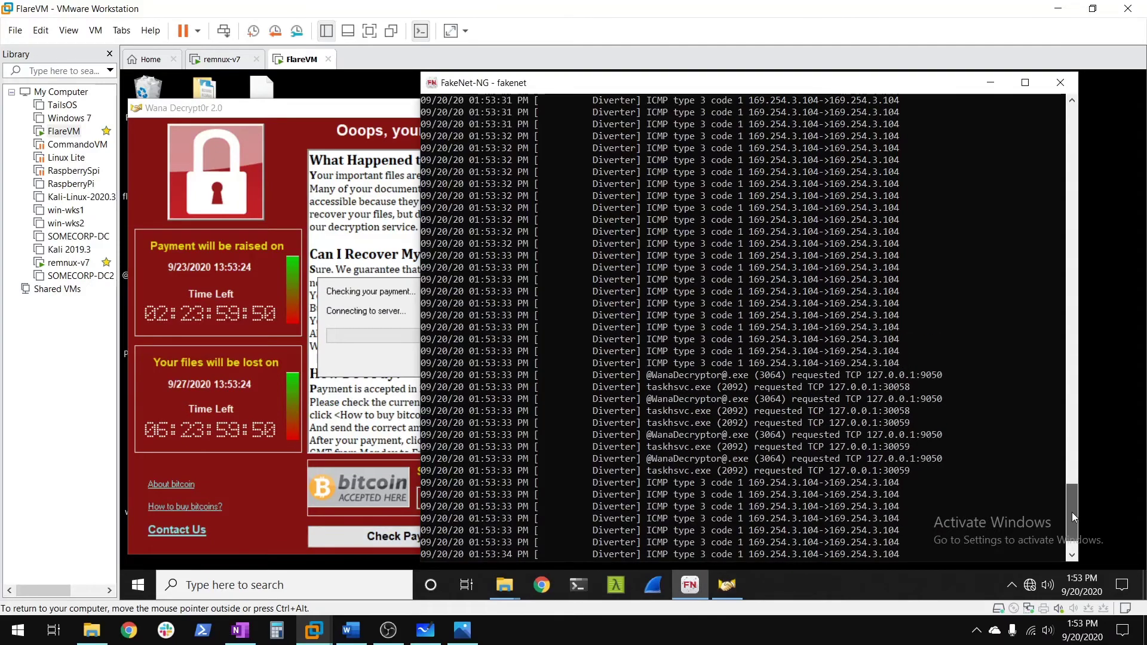
left_click_drag(616, 159, 845, 243)
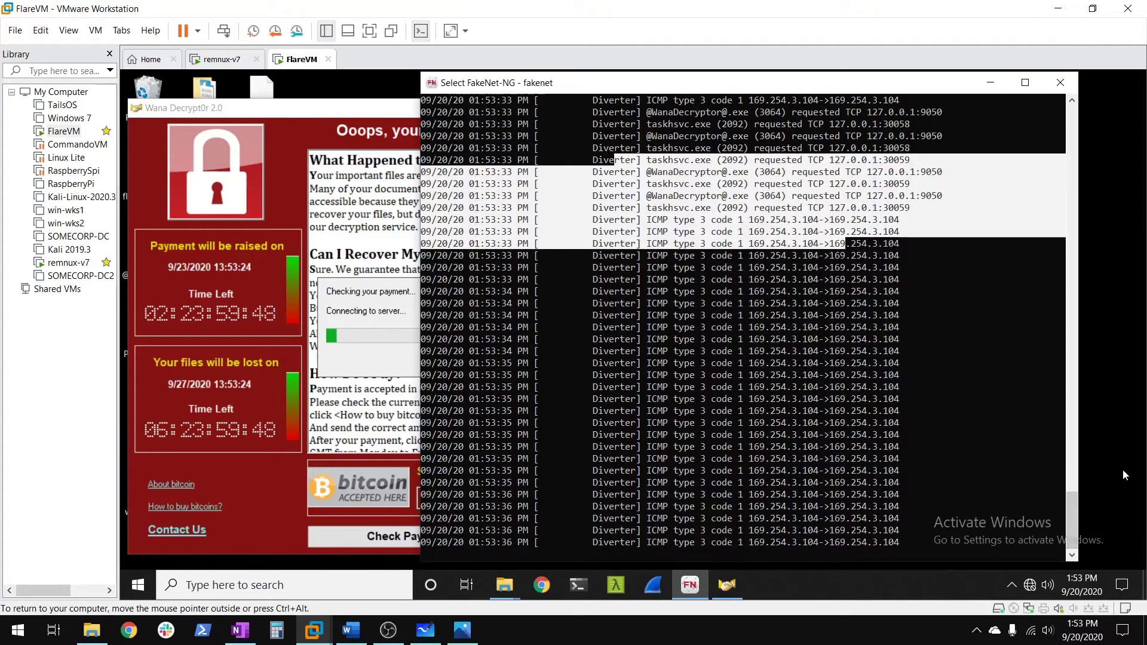
left_click_drag(1071, 514, 1069, 485)
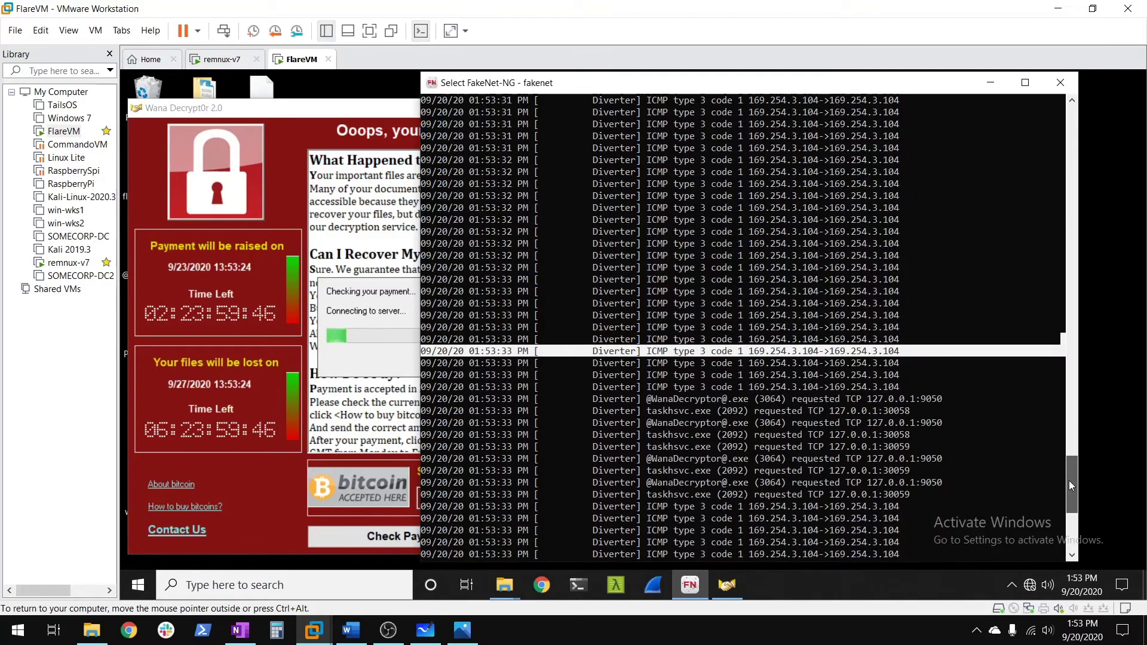
left_click_drag(588, 315, 603, 508)
left_click(587, 375)
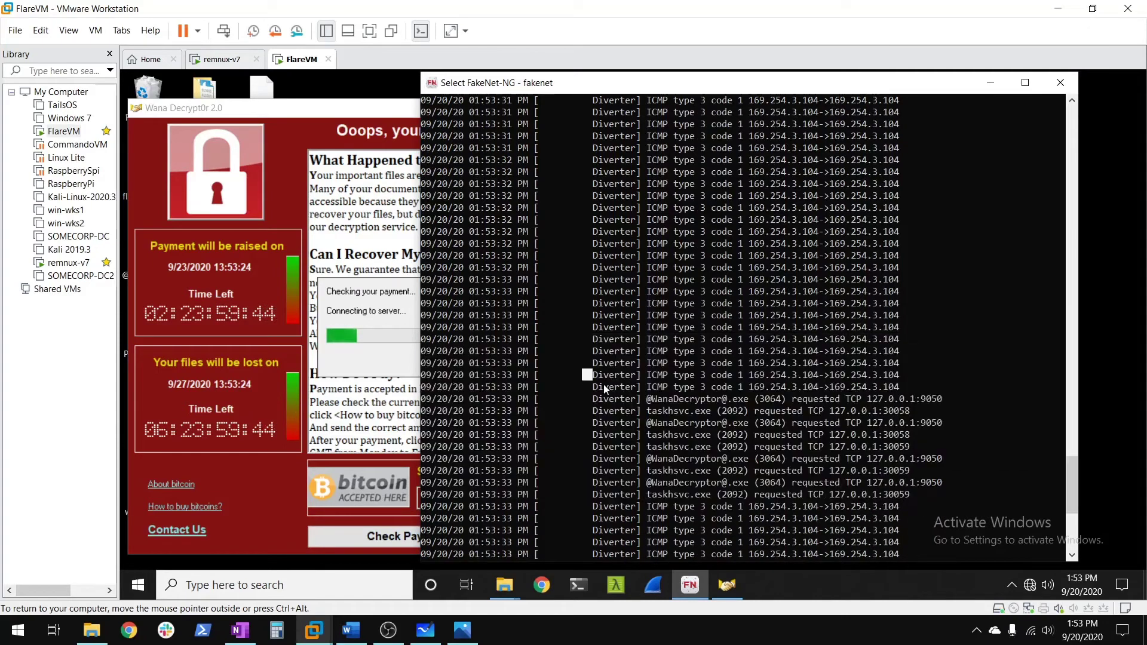
left_click_drag(605, 389, 954, 501)
left_click(952, 491)
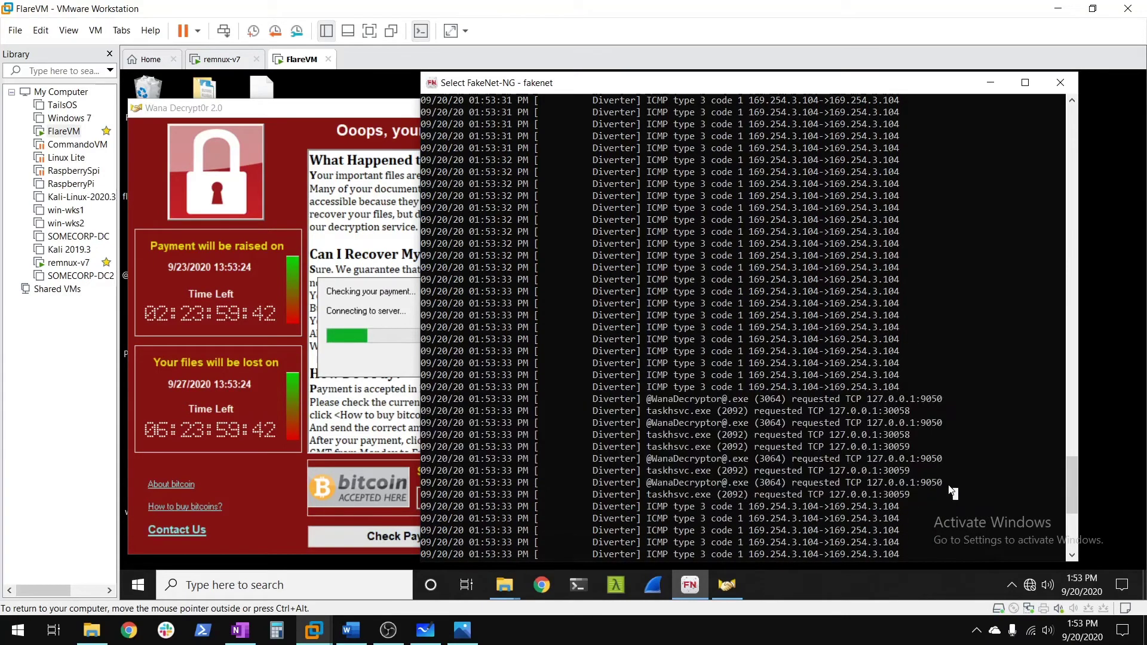
left_click_drag(594, 403, 941, 501)
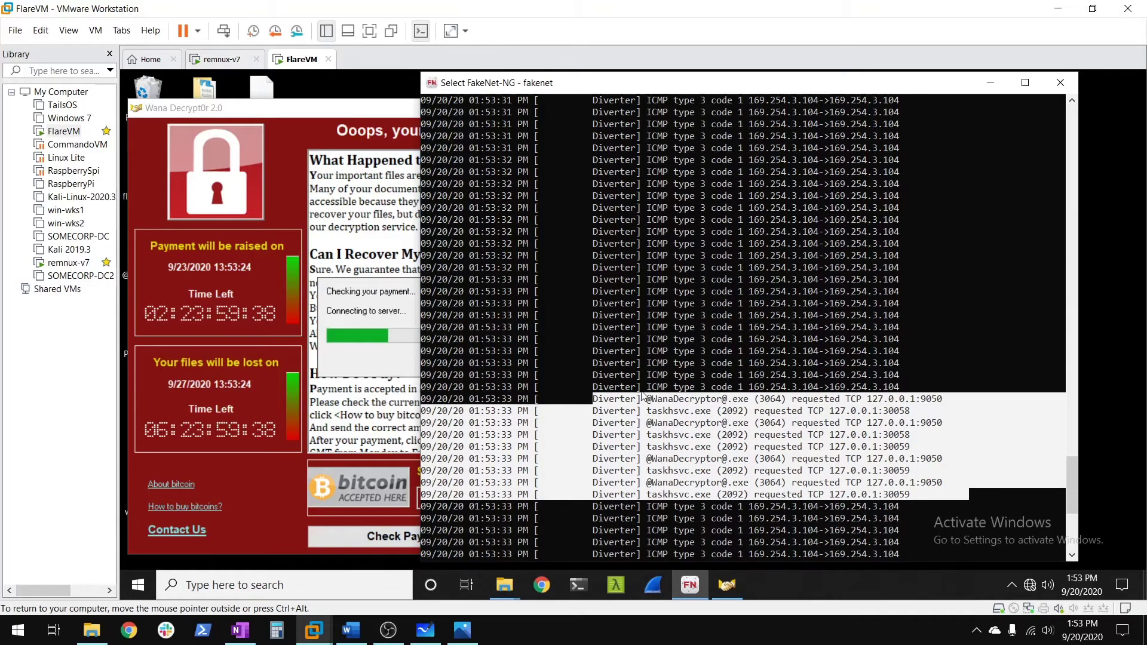
Check the payment check's progress in the Wana Decrypt0r 2.0 window and return to the FakeNet-NG log.
left_click(344, 293)
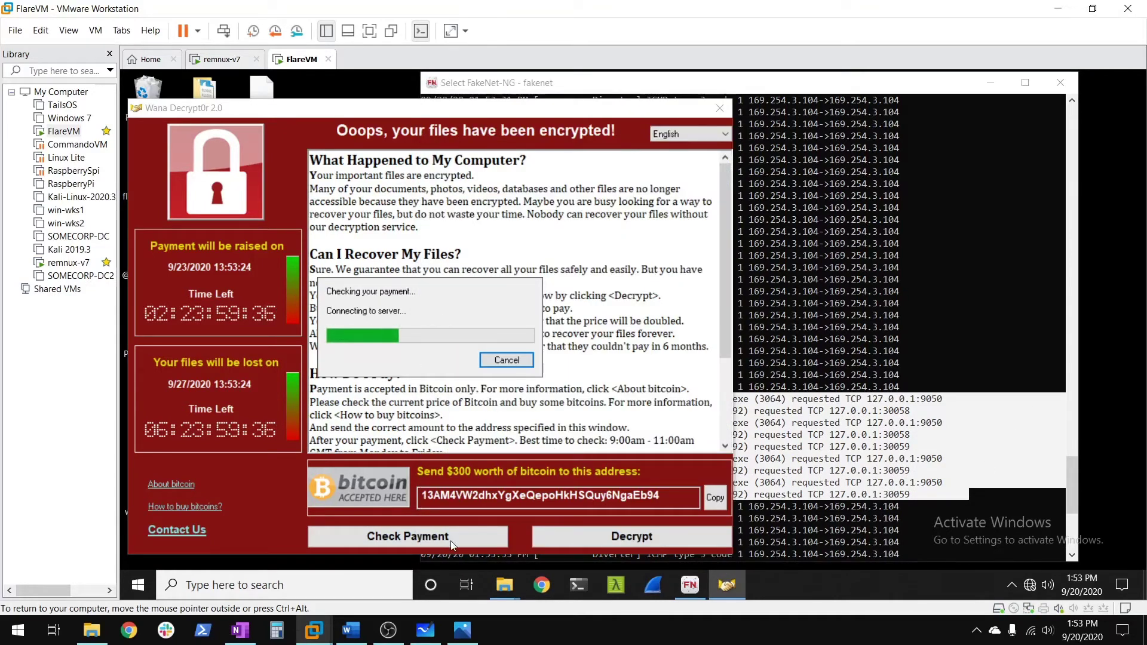
left_click(825, 82)
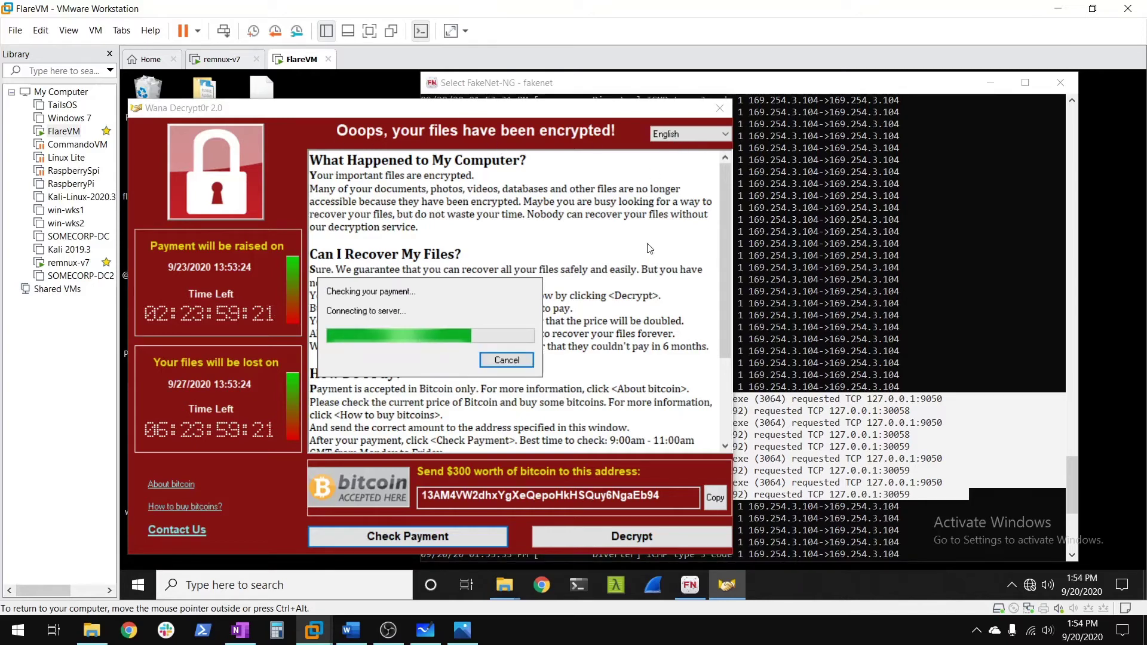
left_click_drag(1072, 481, 1070, 485)
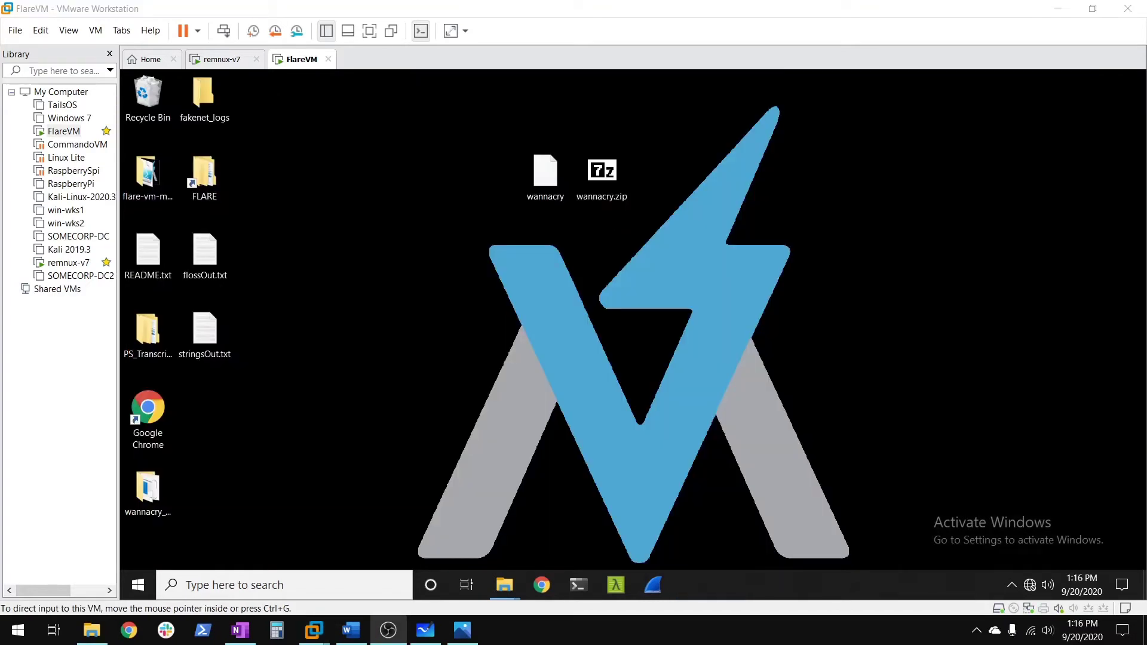
Open Wireshark in the FlareVM guest and start a live capture on the Ethernet0 interface.
left_click(708, 334)
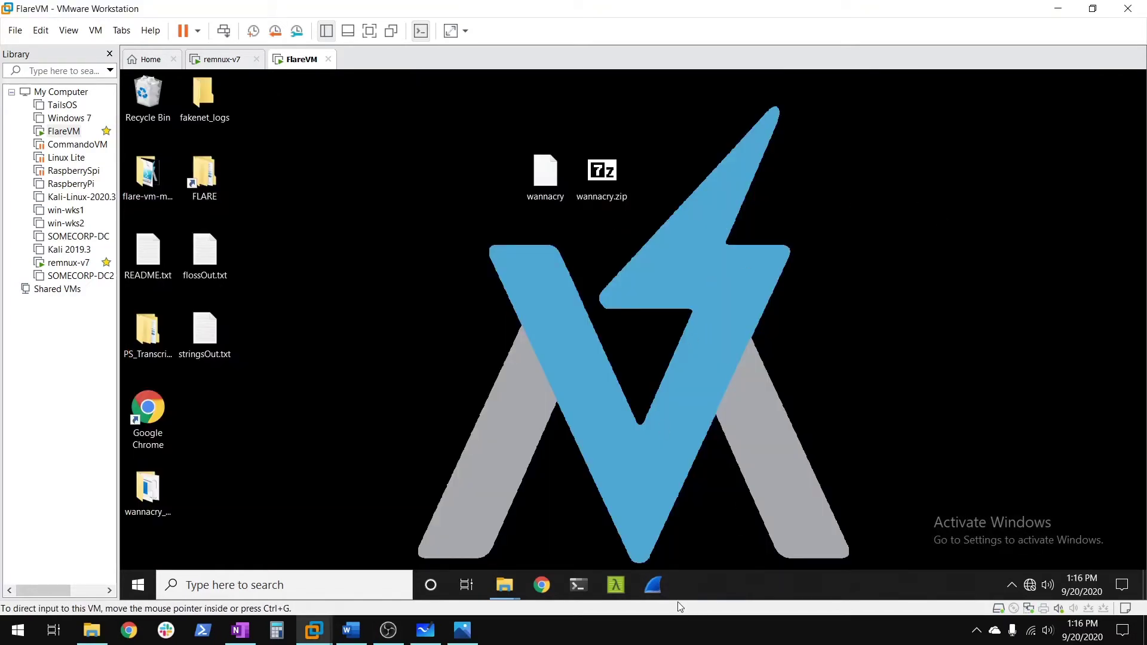
left_click(655, 587)
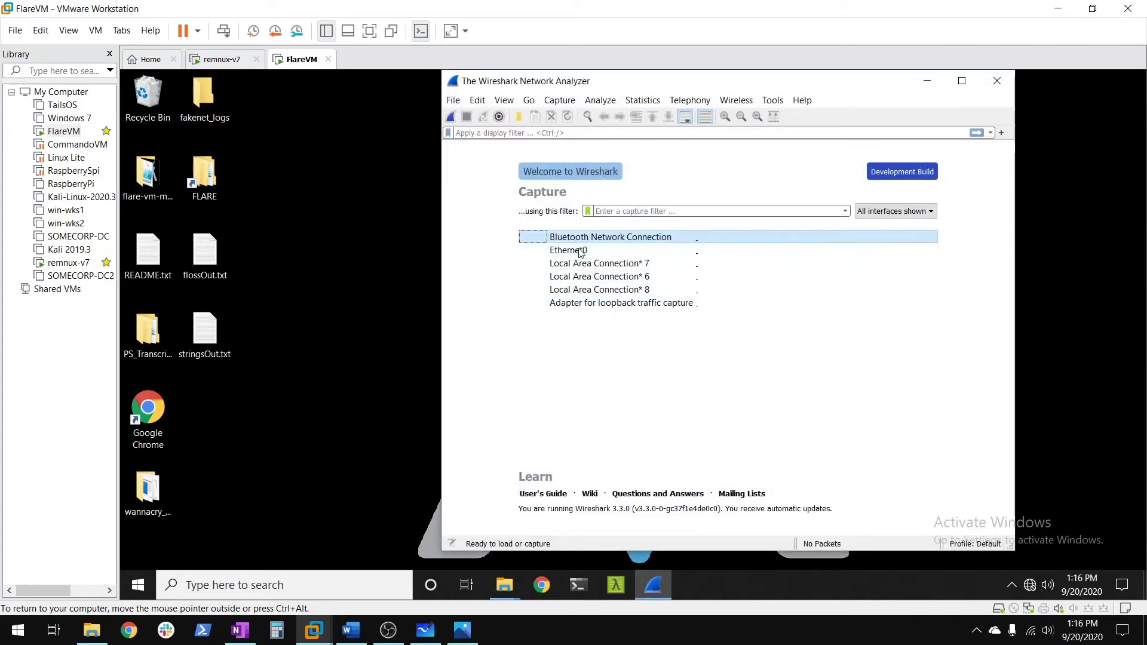
left_click(569, 251)
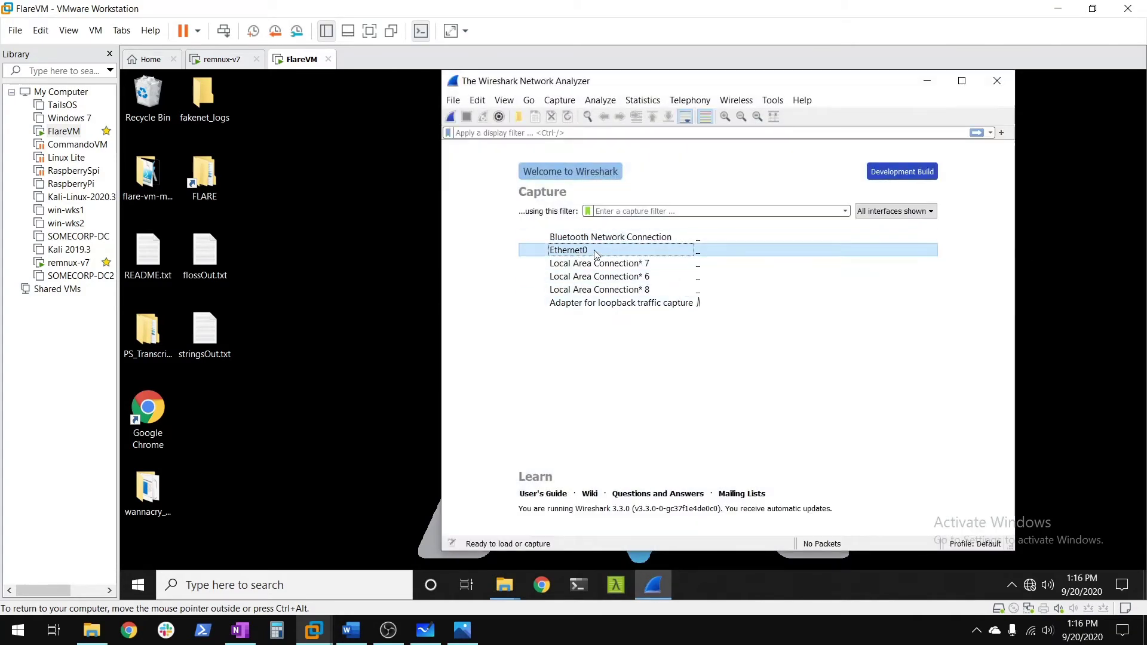
left_click(449, 119)
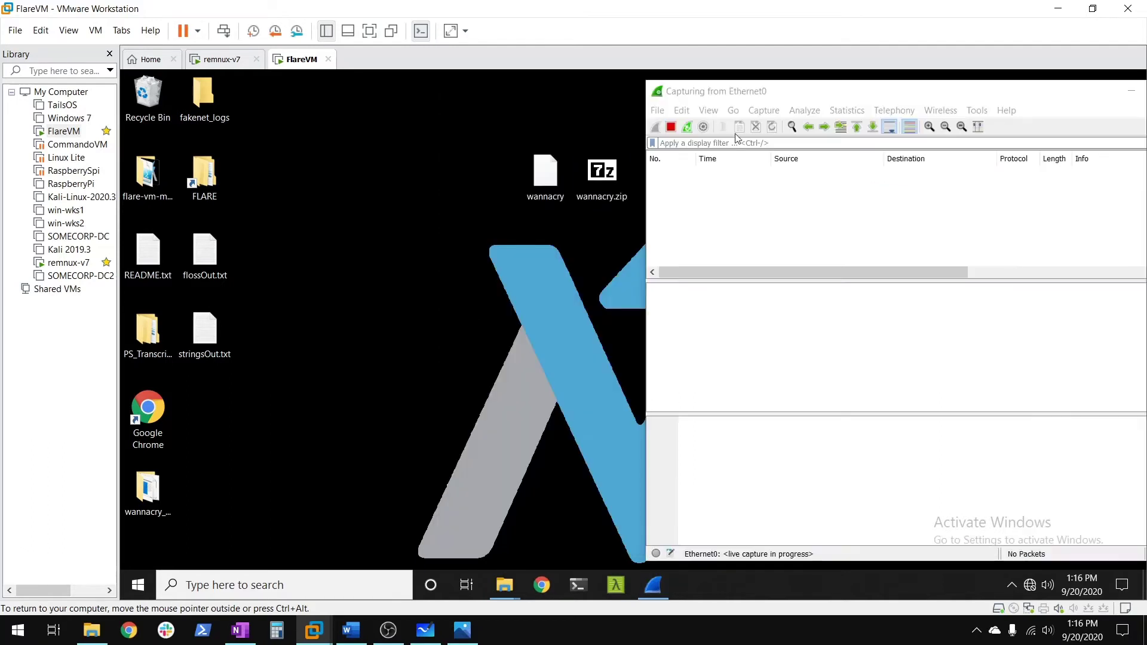
Move the wannacry file on the desktop away from wannacry.zip and rename it wannacry.exe.
left_click_drag(563, 192, 450, 192)
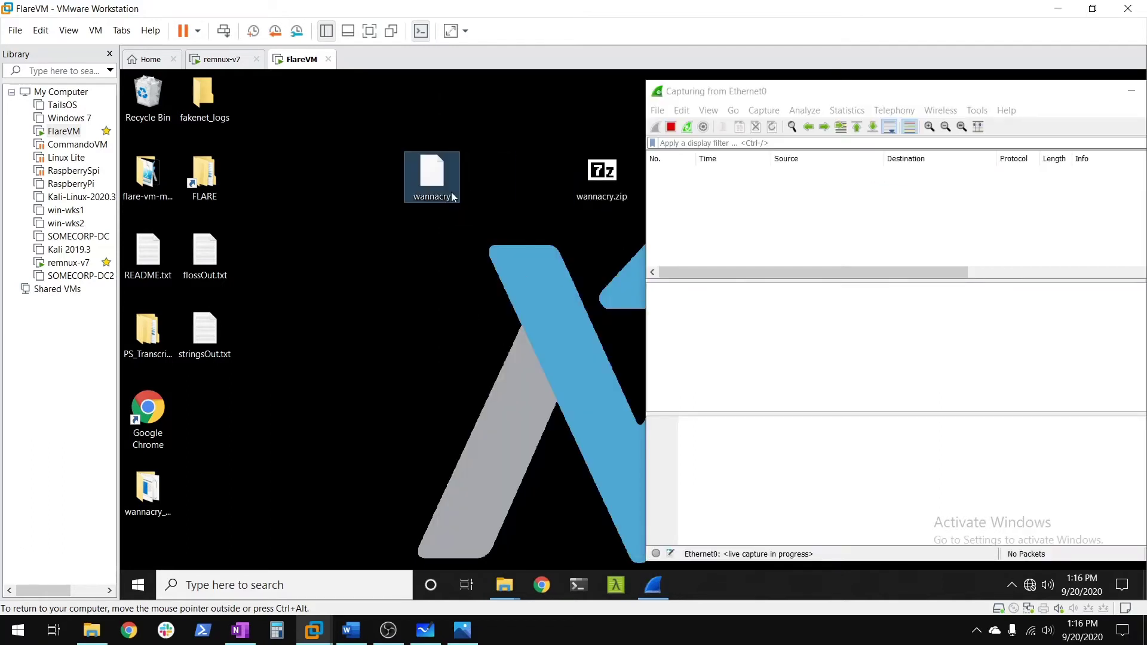
left_click(434, 200)
key("End")
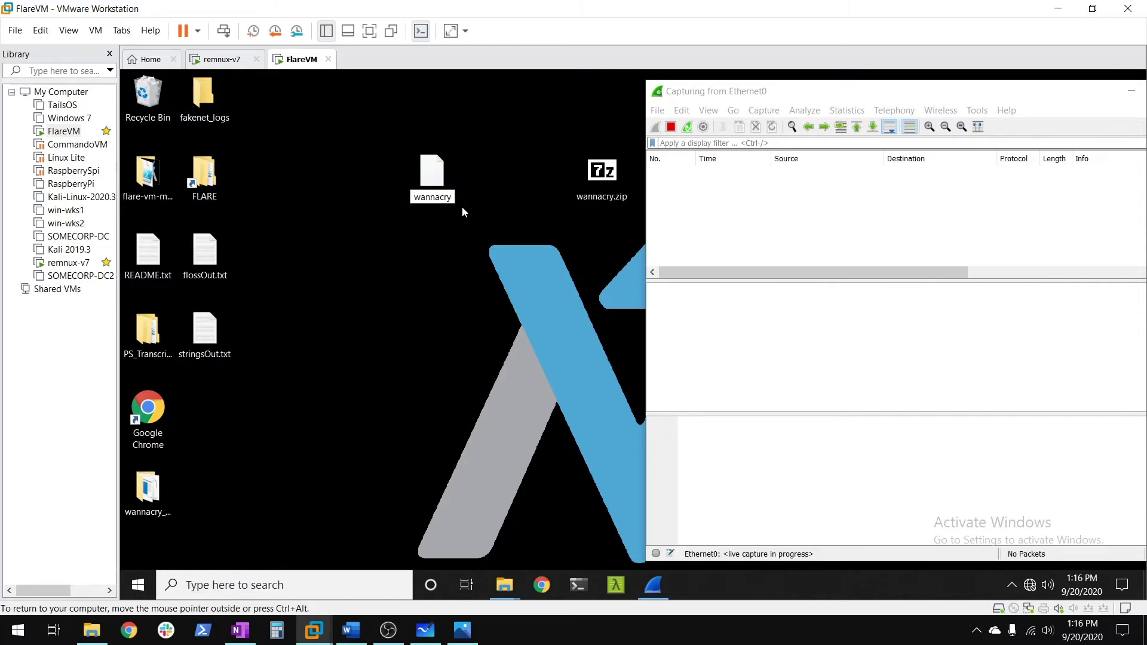
type(".exe")
key("Return")
Run wannacry.exe as administrator and approve the elevation while Wireshark captures.
right_click(445, 184)
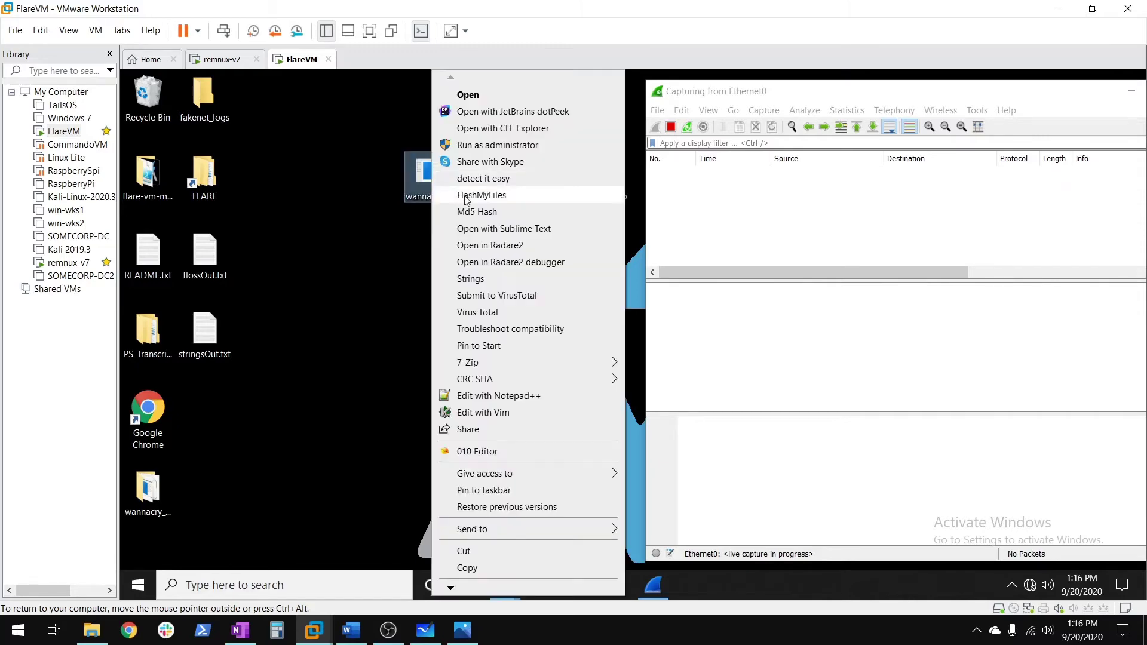
left_click(472, 147)
left_click(575, 436)
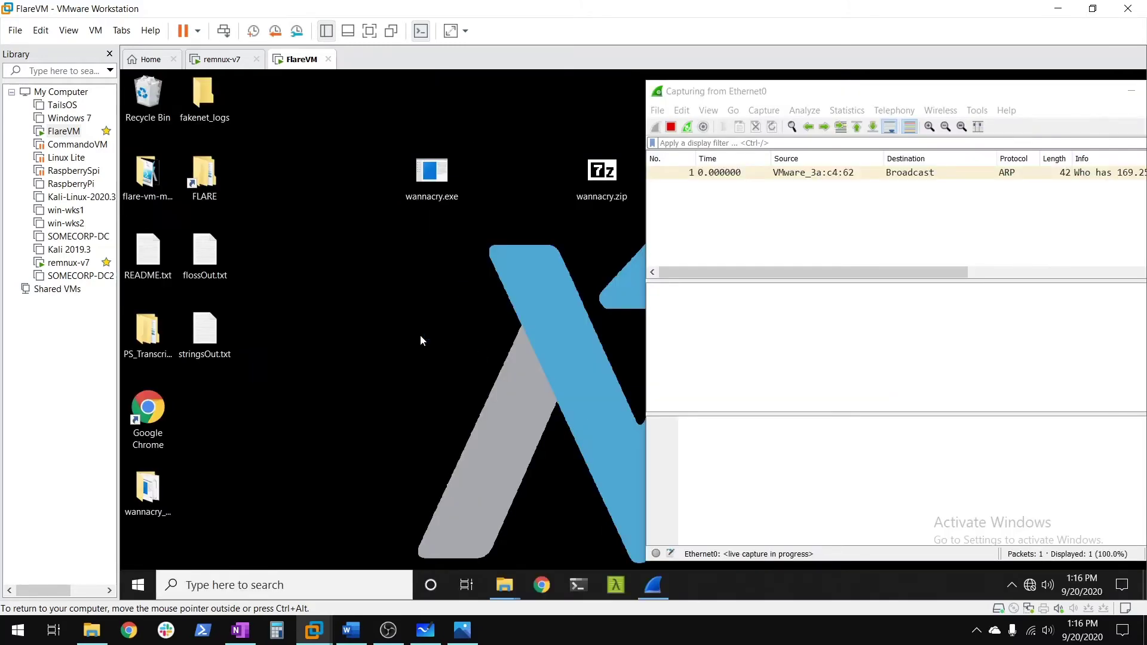
Bring the Wireshark capture window fully into view and widen it so the Info column can be read.
left_click_drag(777, 91, 631, 81)
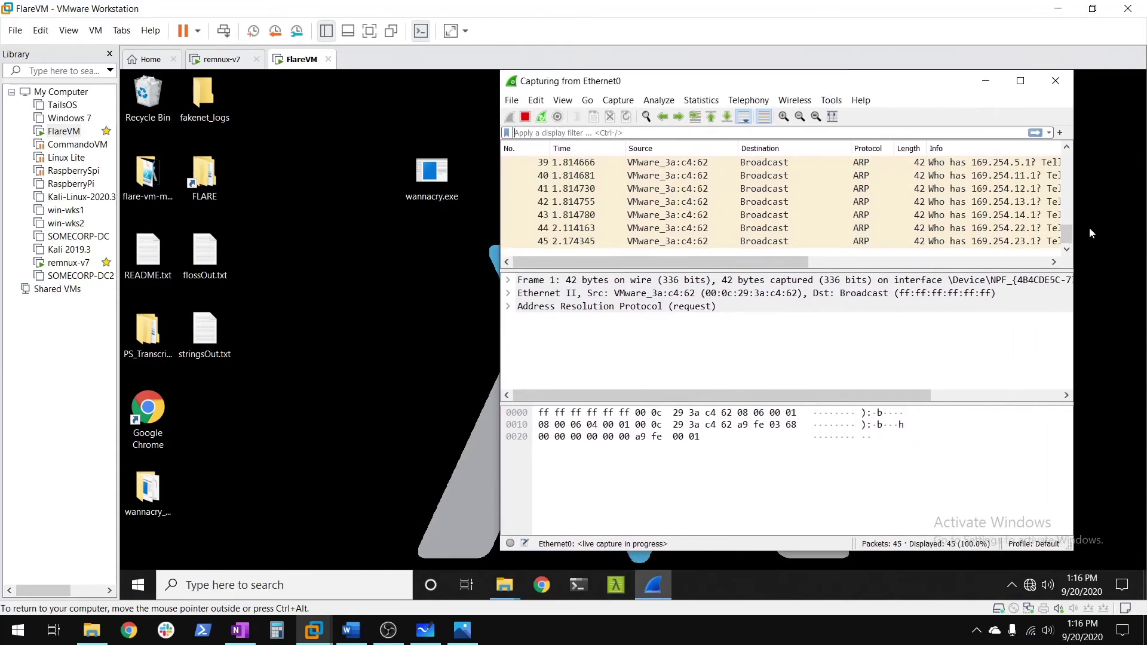
left_click_drag(1075, 233, 1143, 233)
left_click_drag(870, 89, 707, 89)
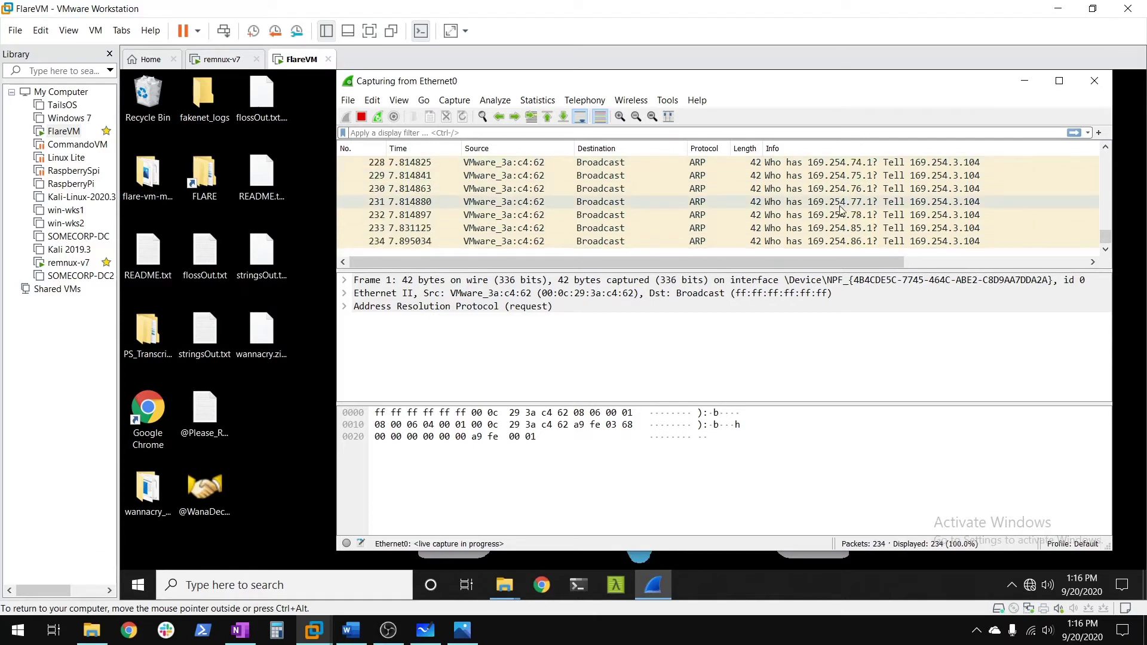
Examine the broadcast ARP requests from the first to the latest captured packets, keeping Wireshark in front of the Wana Decrypt0r 2.0 window.
key("ctrl+Home")
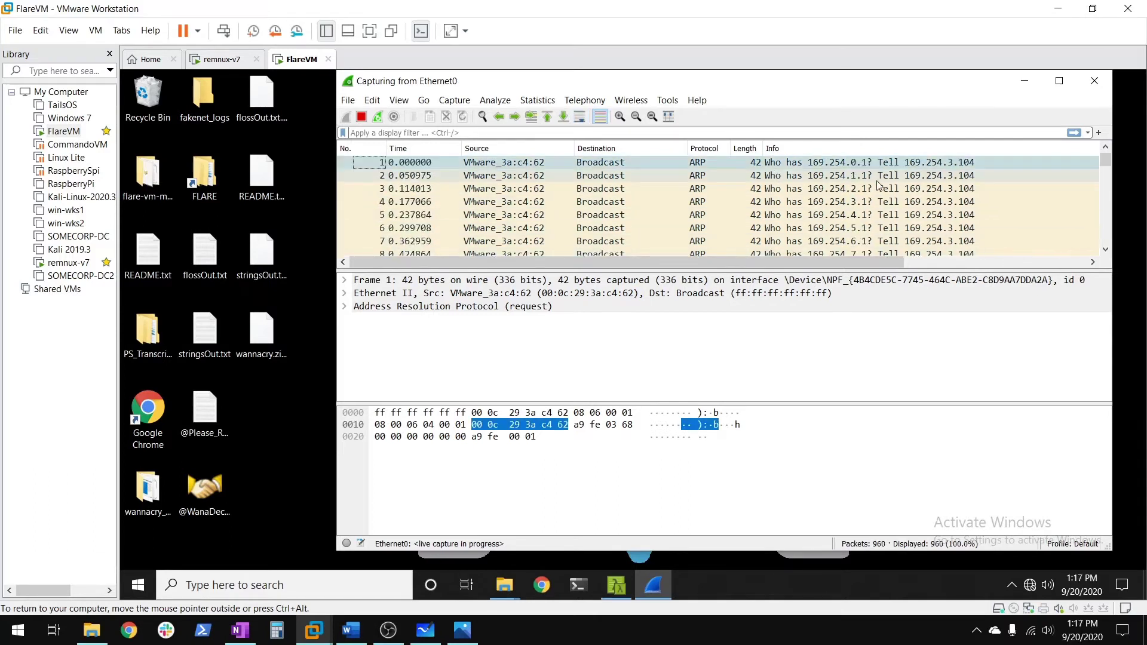
left_click_drag(1106, 160, 1097, 254)
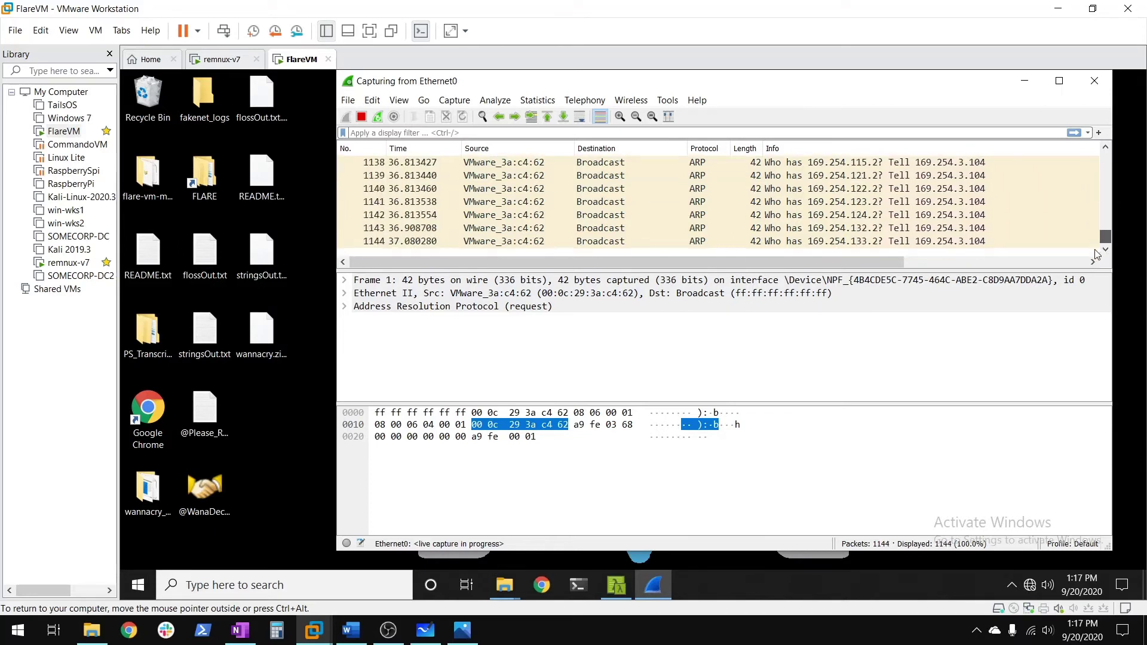
left_click(825, 203)
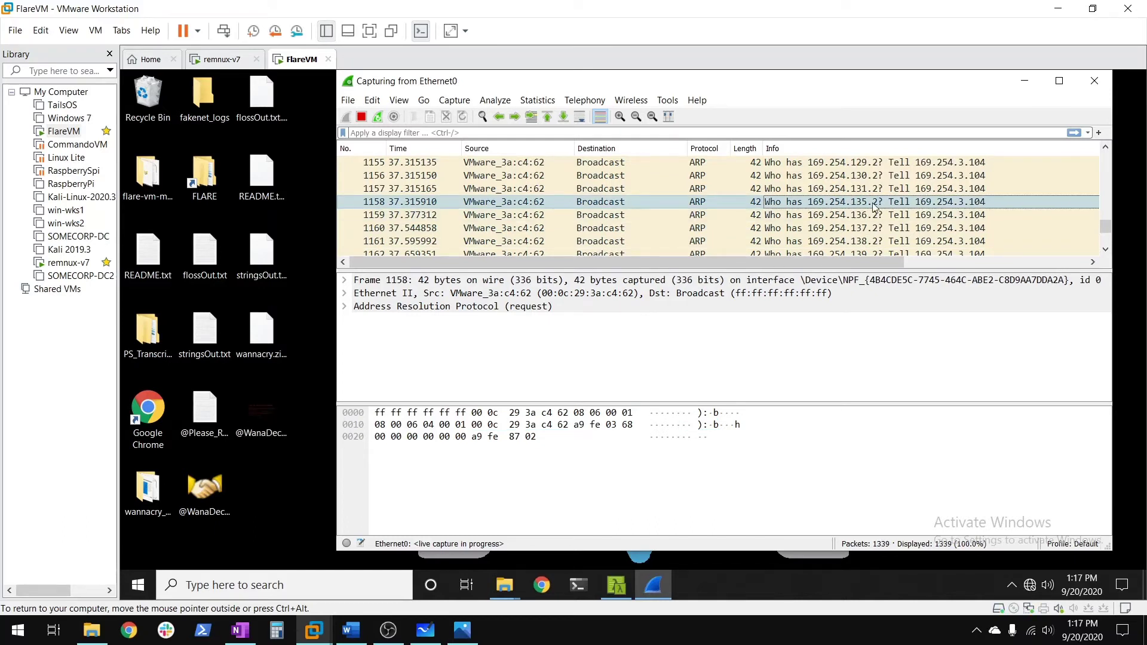
left_click_drag(1104, 228, 1095, 165)
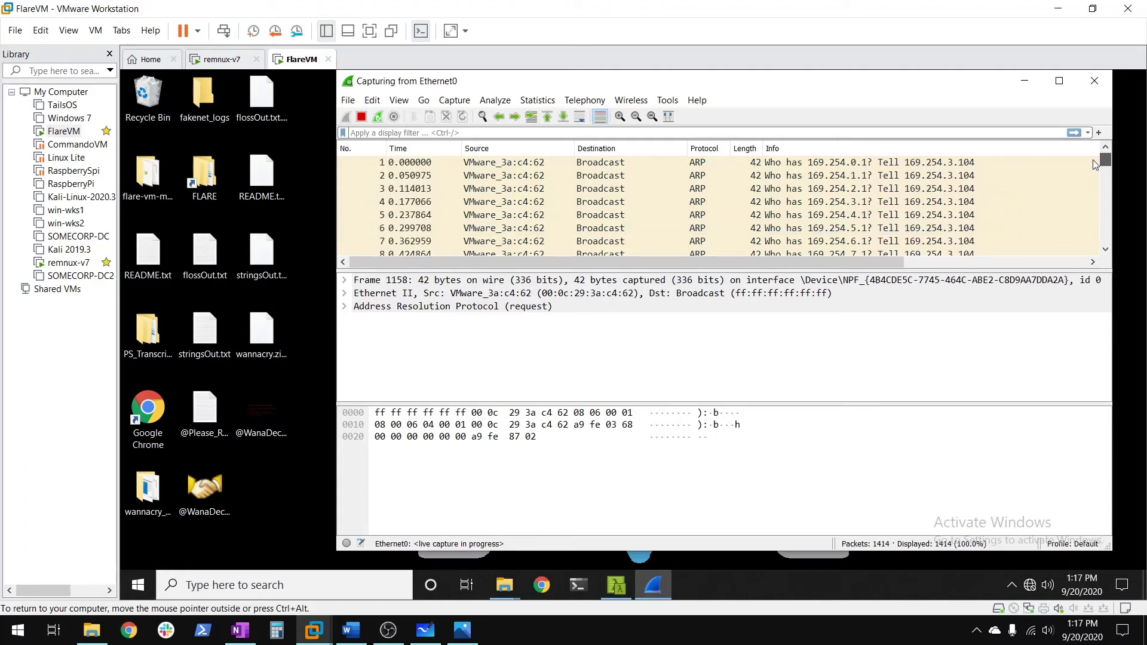
left_click_drag(892, 86, 825, 98)
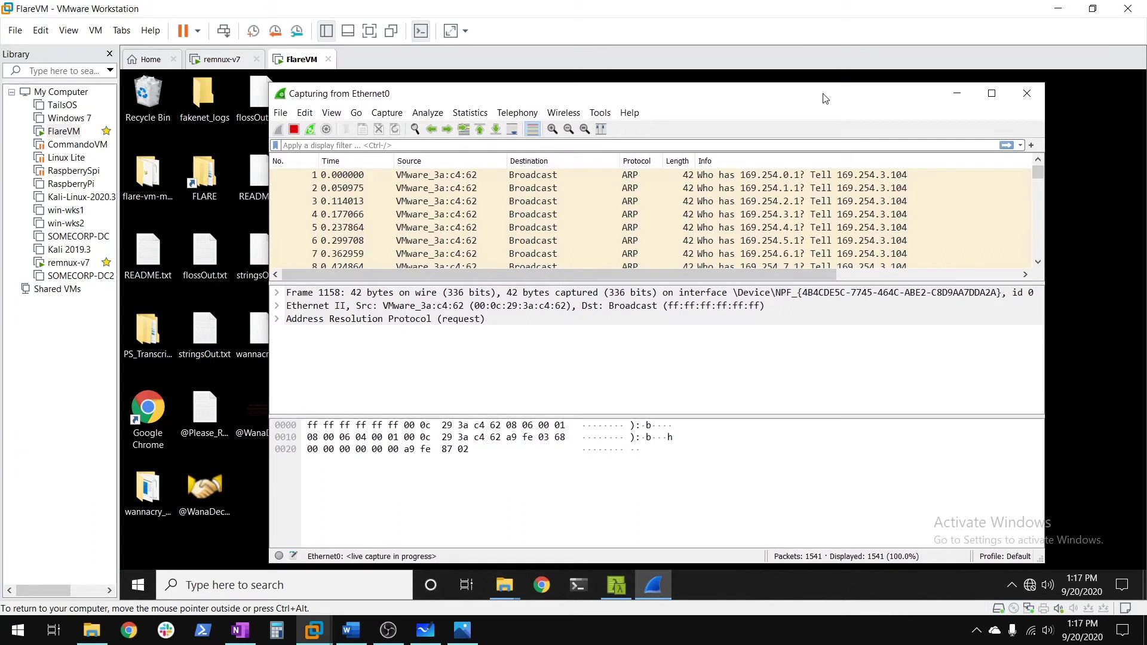
mouse_move(1037, 171)
left_mouse_down()
mouse_move(1038, 273)
mouse_move(1010, 262)
mouse_move(1034, 231)
mouse_move(1037, 193)
left_mouse_up()
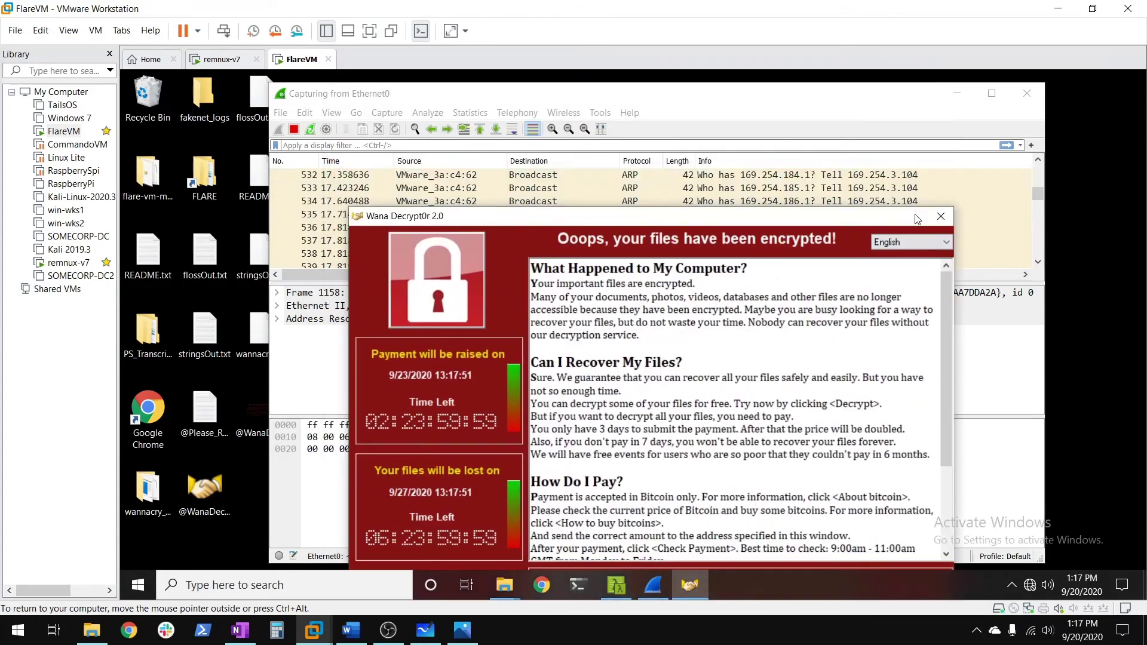
left_click(902, 167)
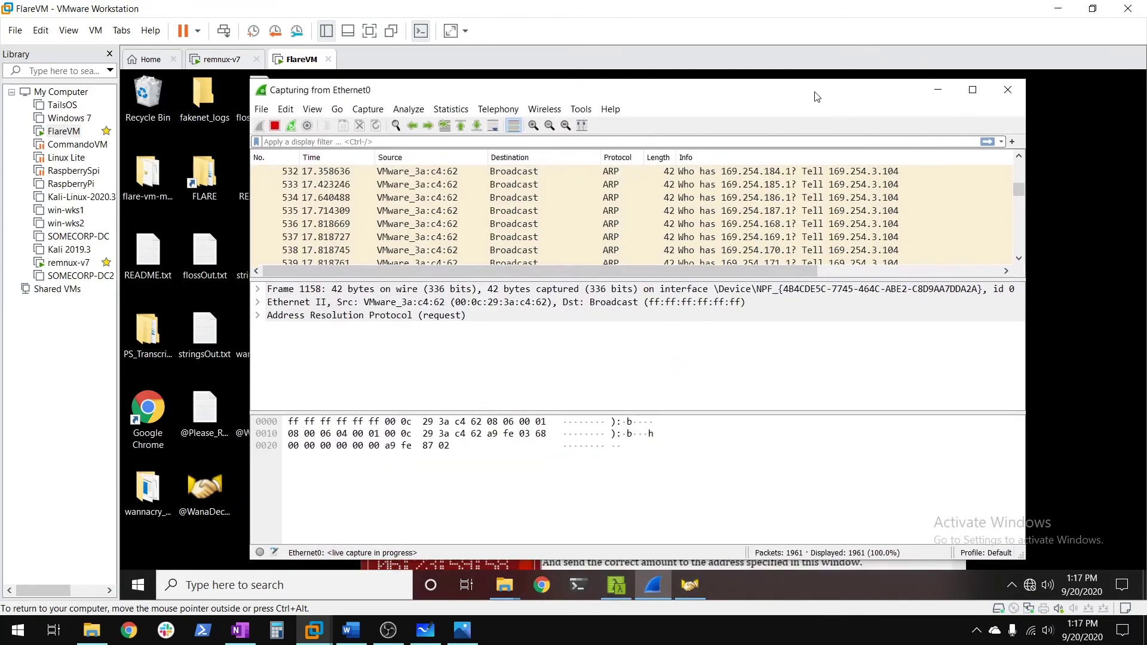
mouse_move(1017, 188)
left_mouse_down()
mouse_move(1015, 268)
mouse_move(1018, 171)
left_mouse_up()
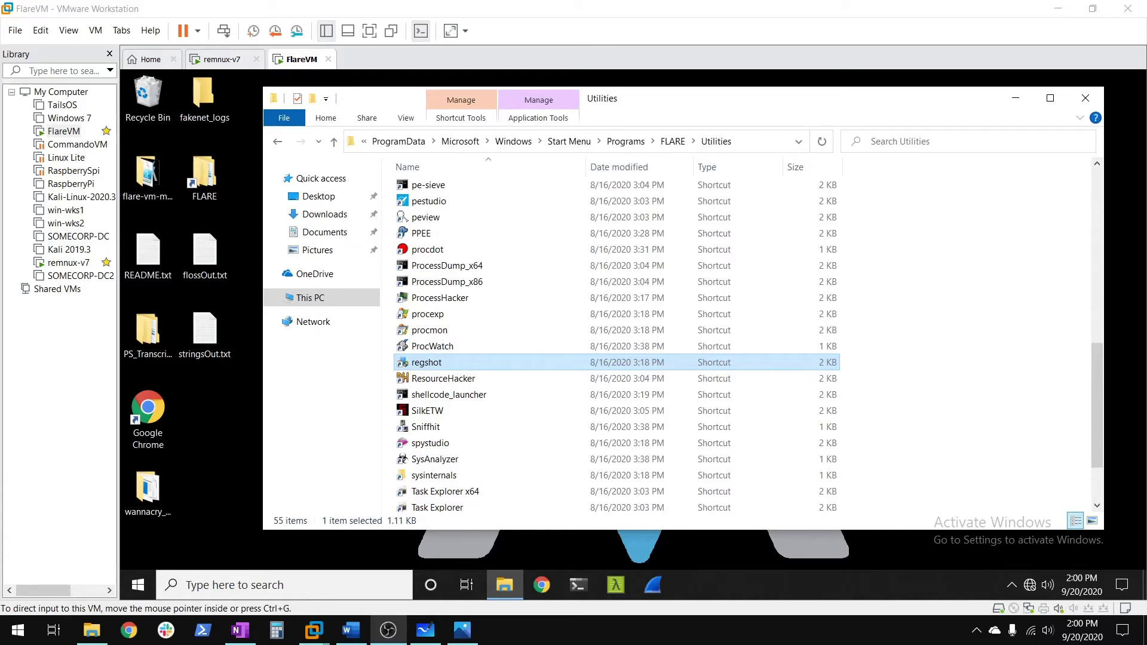
Launch regshot from the FLARE Utilities folder as administrator, approve the elevation, and minimize the folder window.
left_click(436, 367)
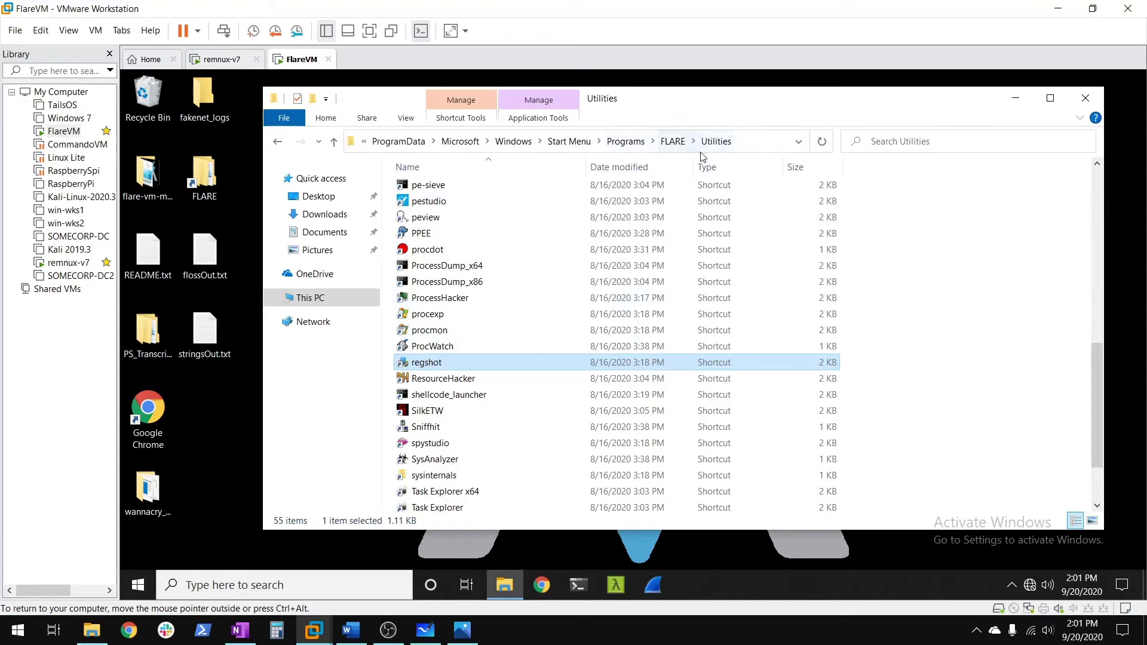
right_click(435, 366)
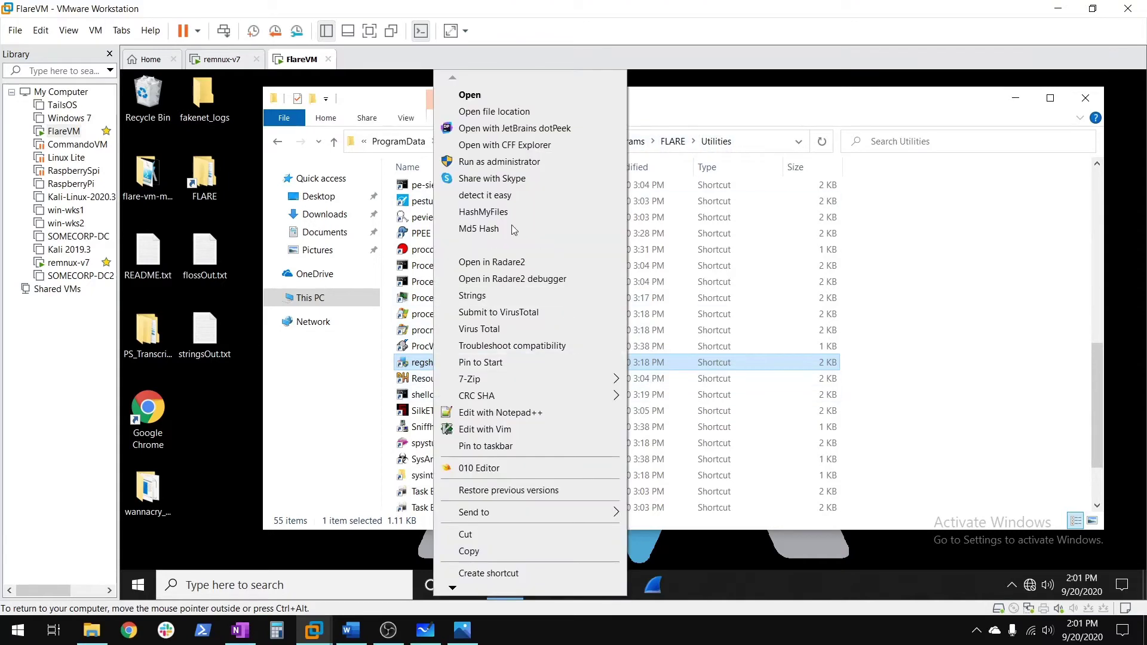
left_click(484, 159)
left_click(591, 438)
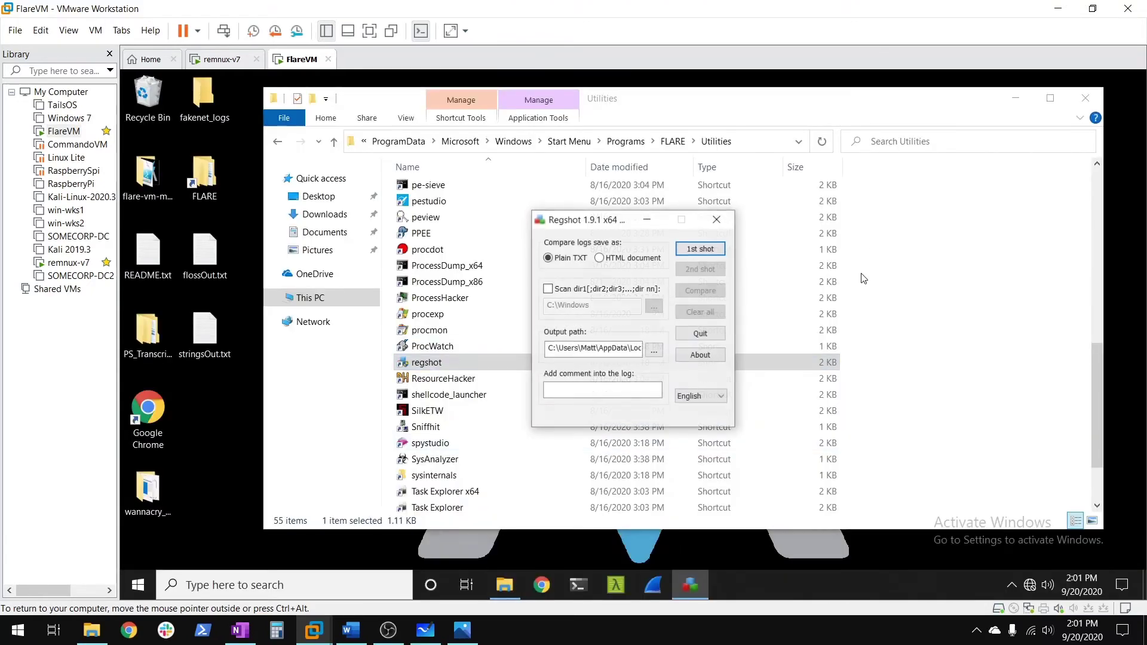
left_click(1023, 95)
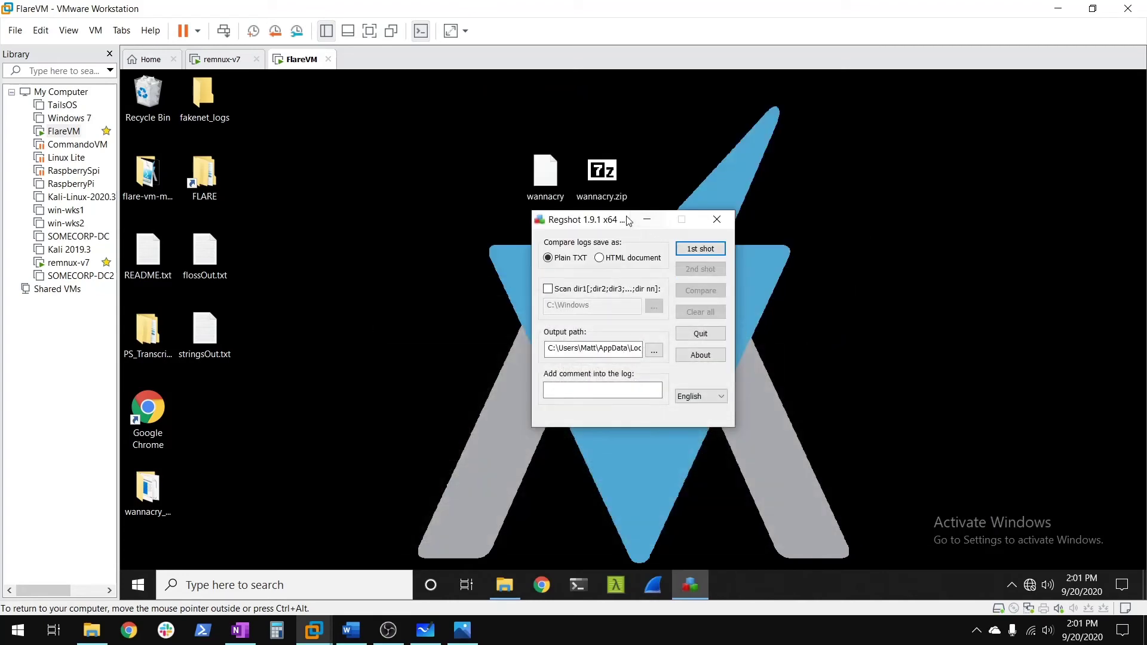
Take the first registry shot in Regshot without saving it to a file, and dismiss its summary.
left_click_drag(627, 221, 592, 238)
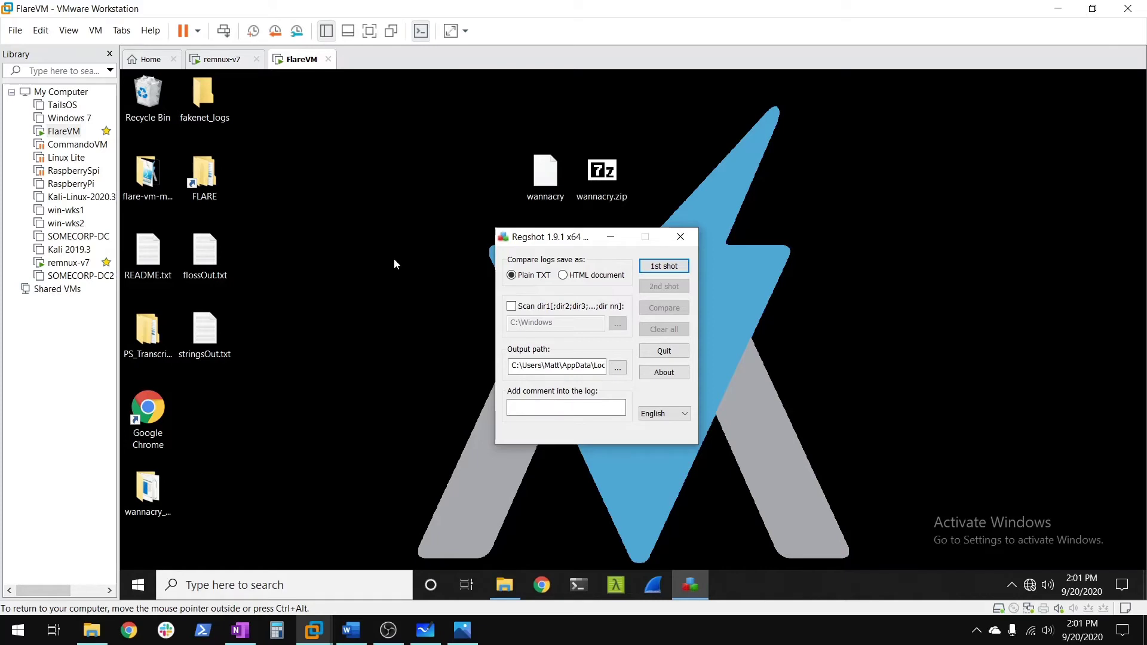
left_click_drag(548, 248, 611, 263)
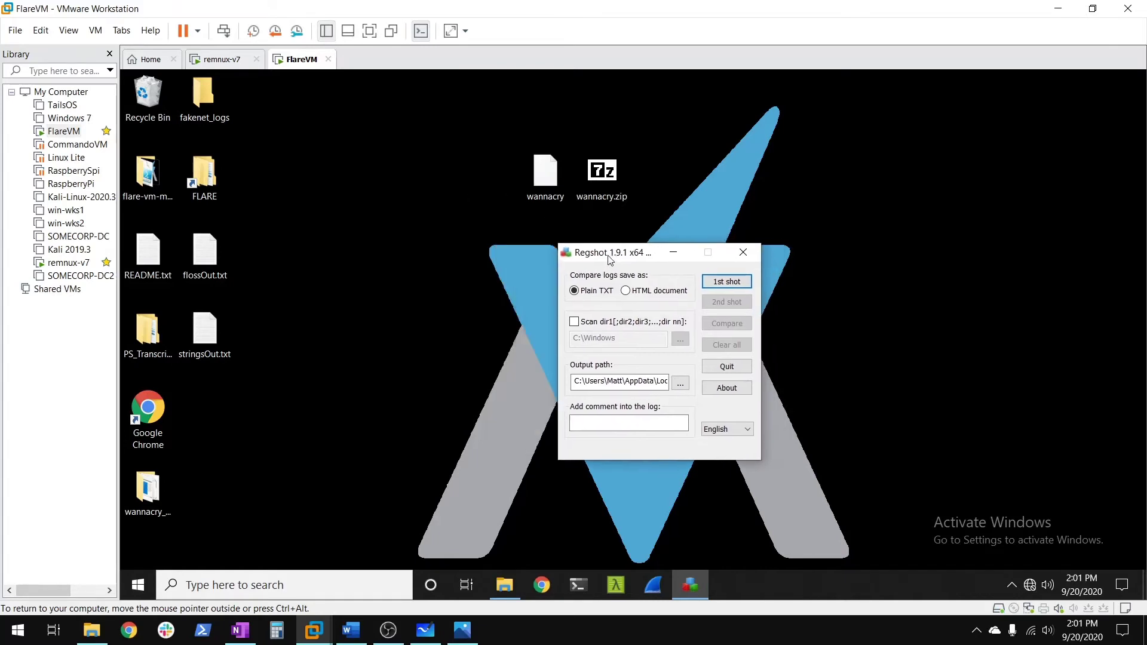
left_click(728, 282)
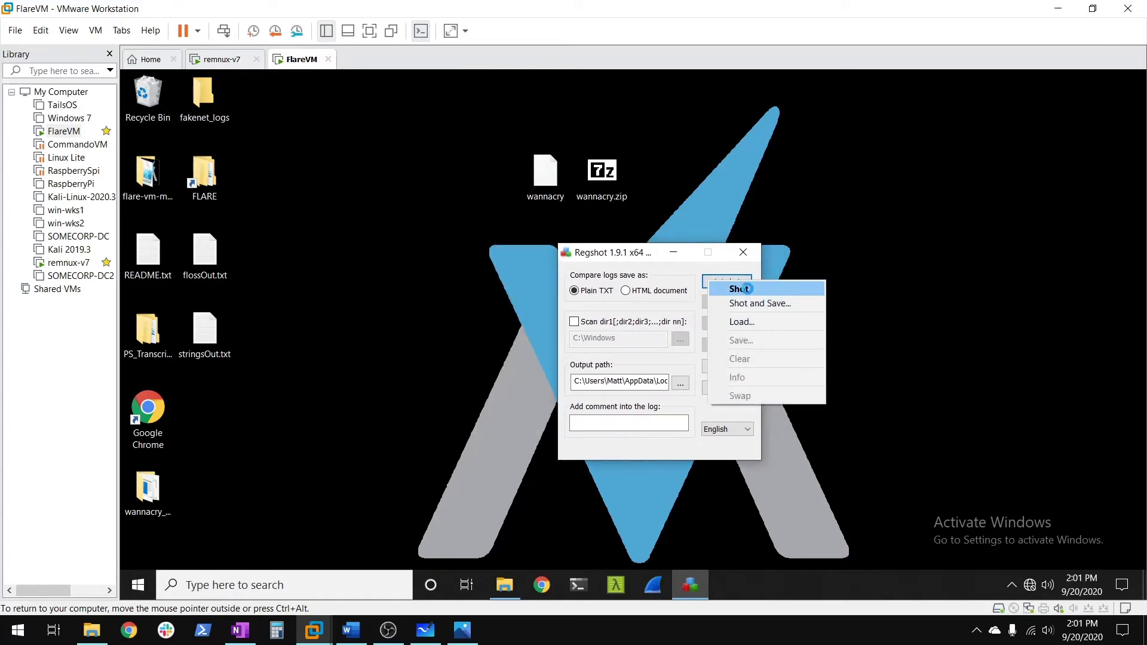
left_click(739, 289)
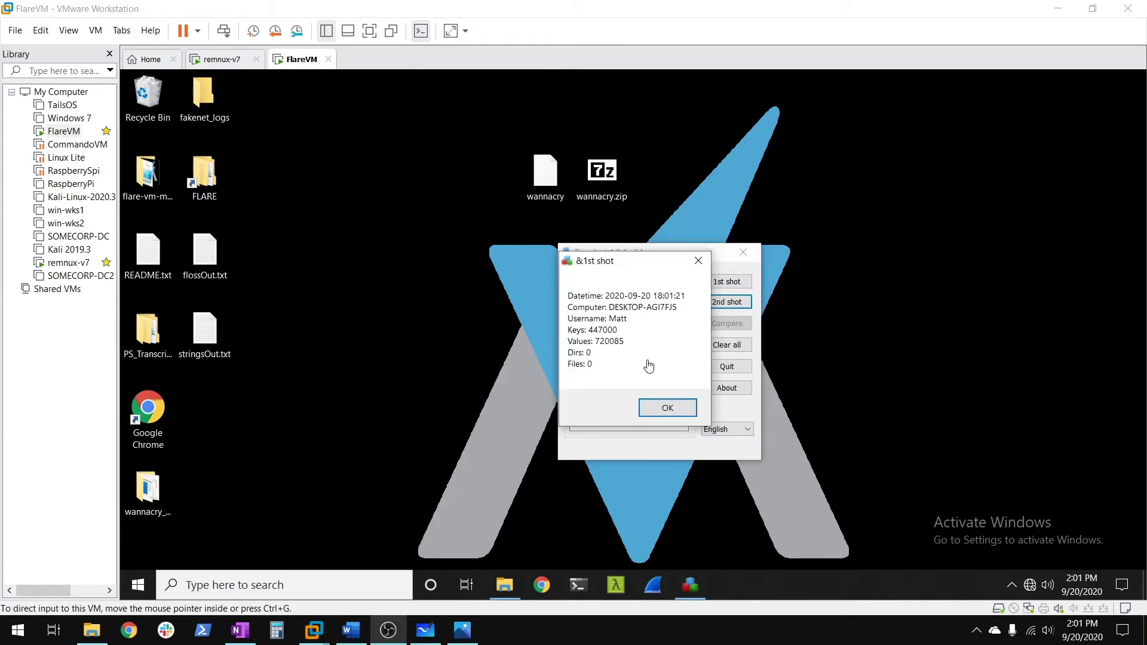
left_click_drag(615, 265, 686, 283)
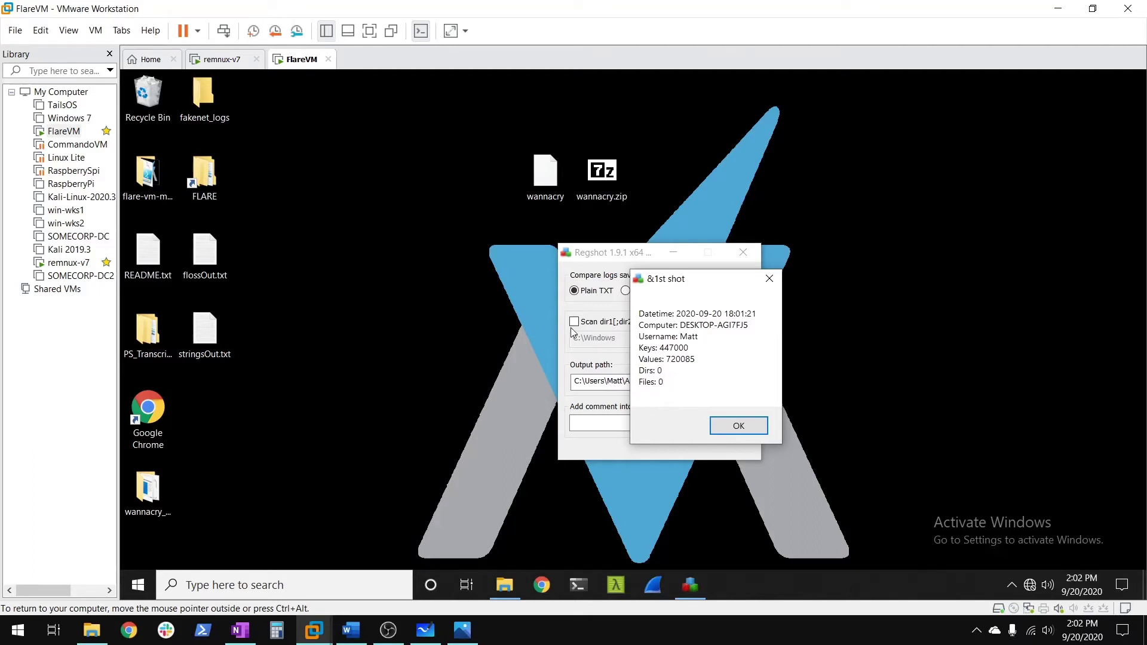
left_click(748, 429)
Rename the extensionless wannacry file on the desktop to wannacry.exe.
left_click(544, 192)
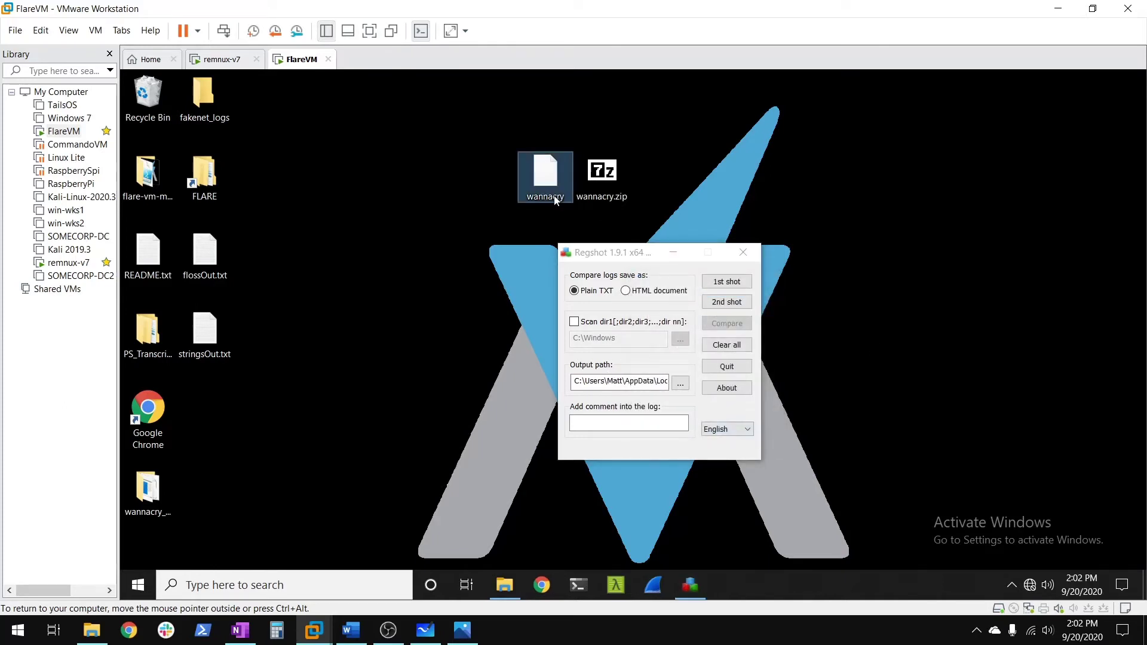
left_click(554, 197)
key("End")
type(".e")
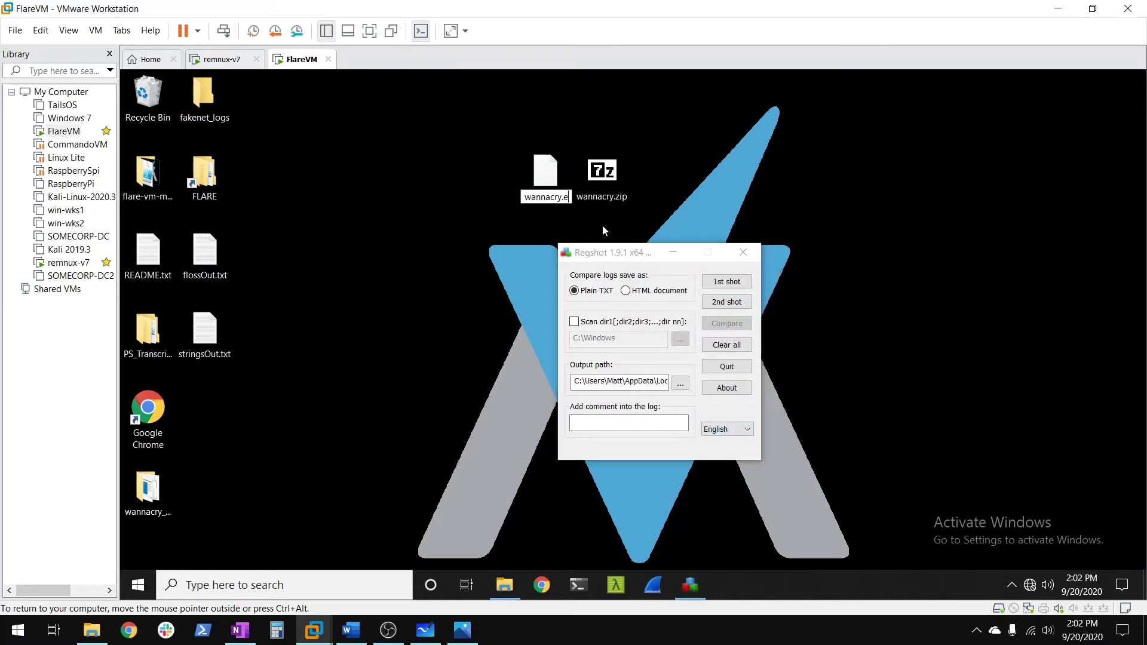
type("xe")
key("Return")
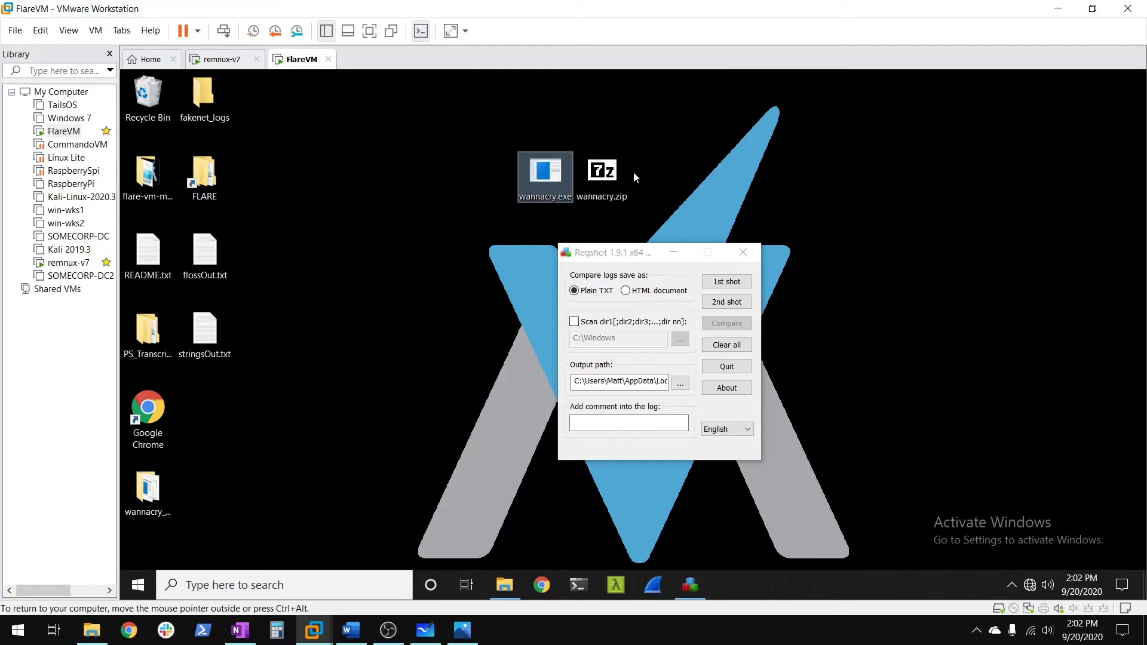
Detonate wannacry.exe with administrator rights and approve the elevation now that the first registry shot exists.
right_click(558, 176)
left_click(592, 147)
left_click(628, 439)
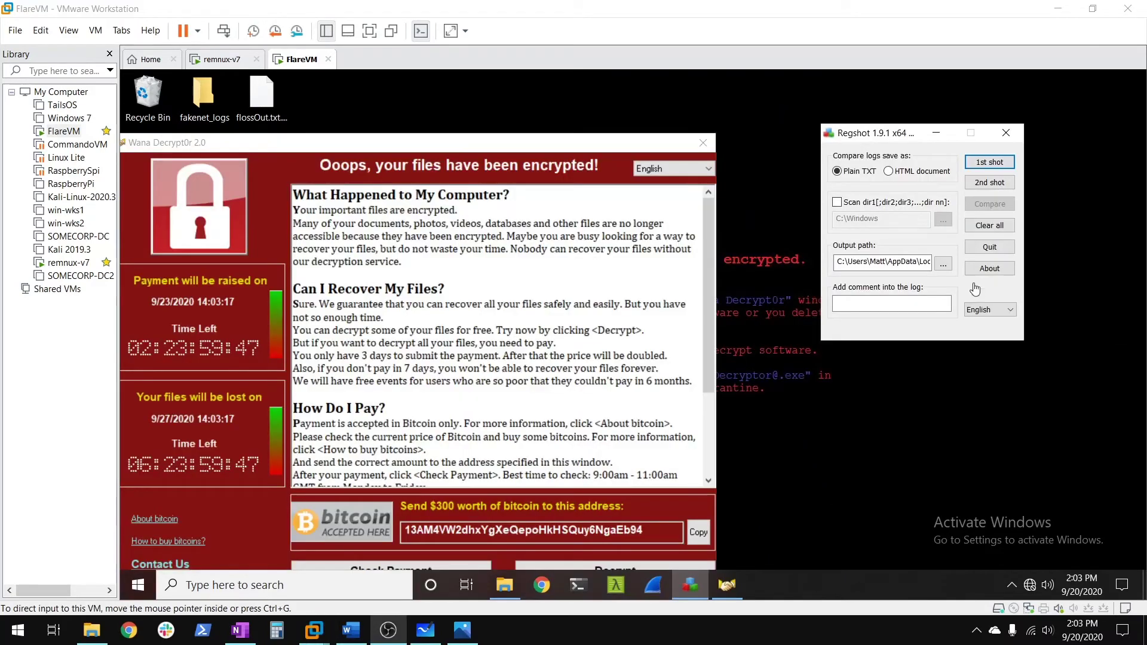
Arrange the Wana Decrypt0r 2.0 and Regshot windows side by side so both are fully in view.
left_click_drag(427, 141, 504, 86)
left_click_drag(917, 135, 893, 112)
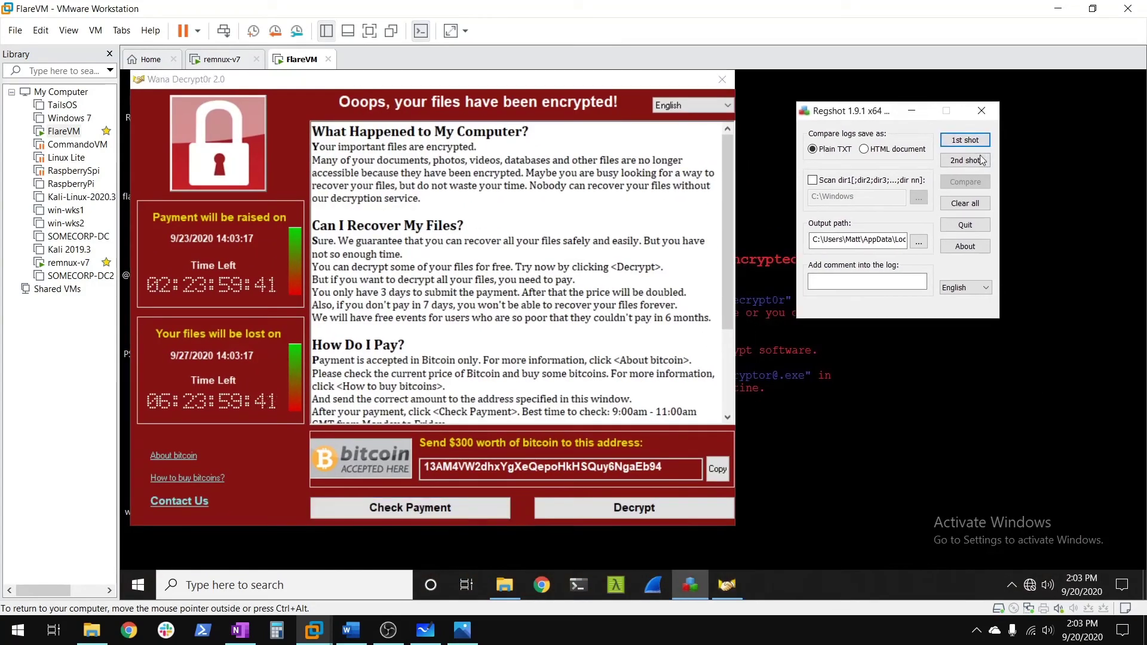
Take the second registry shot in Regshot without saving it to a file, and dismiss its summary.
left_click(965, 160)
left_click(978, 167)
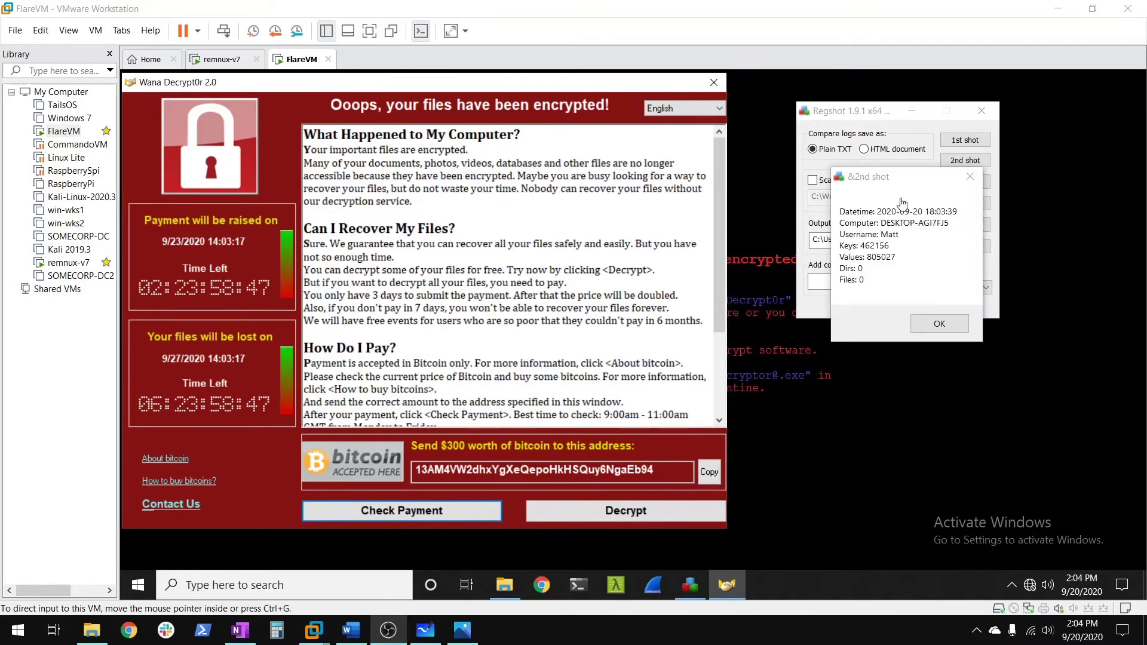
left_click(984, 175)
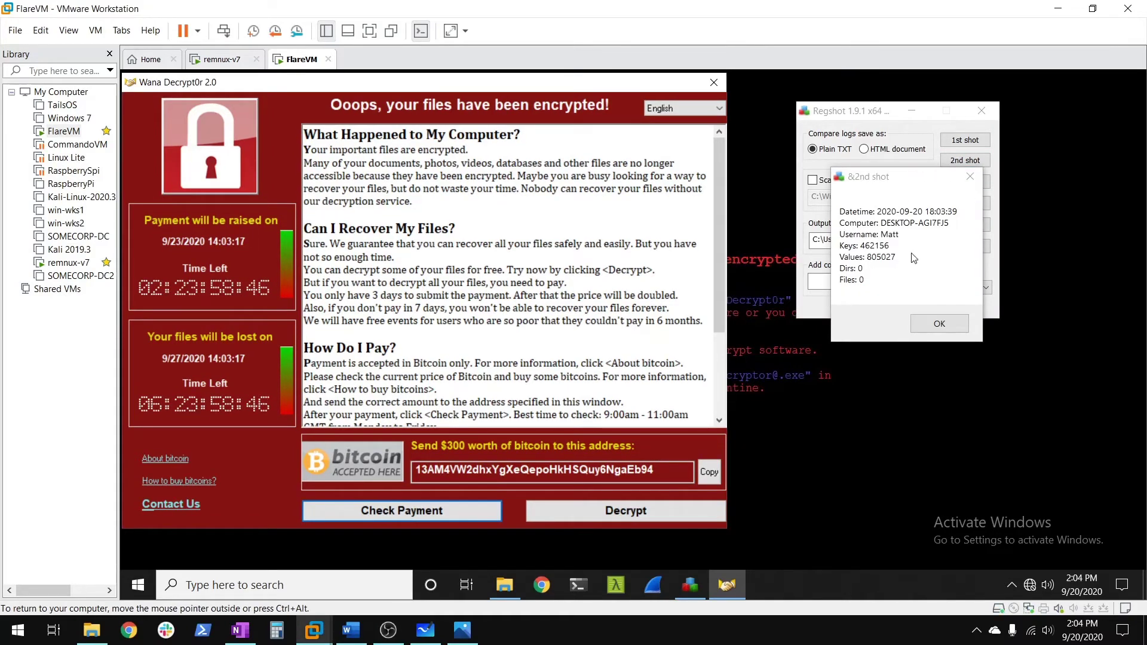
left_click(970, 176)
Compare the two registry shots with output to a plain text report, and move the report window clear for reading.
left_click(965, 182)
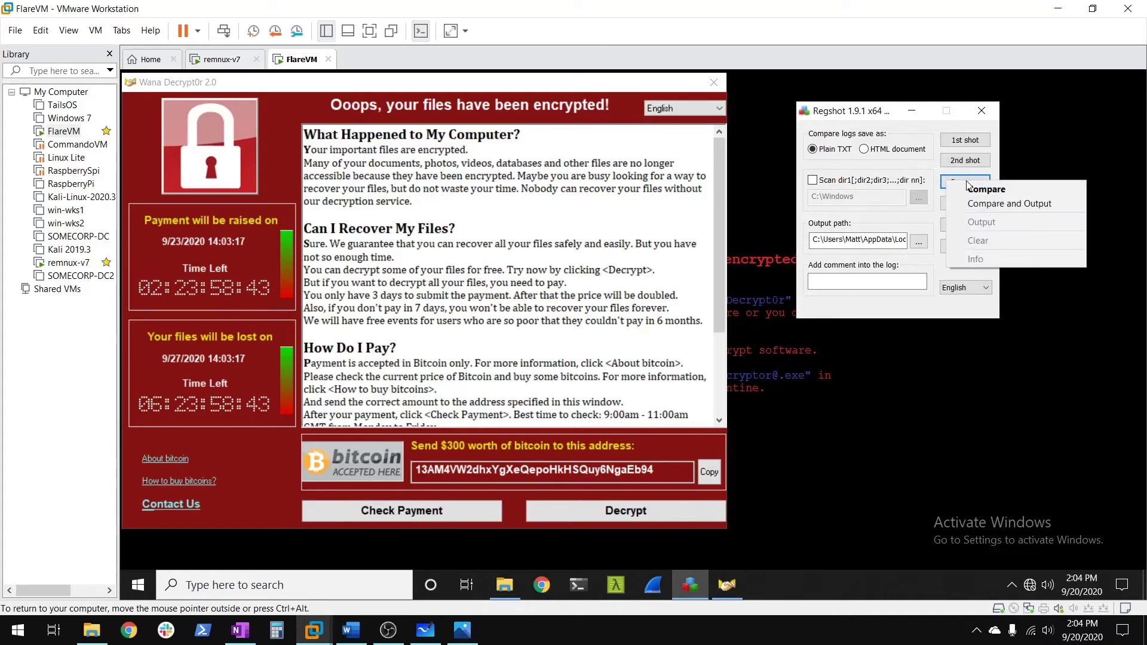
left_click(1000, 204)
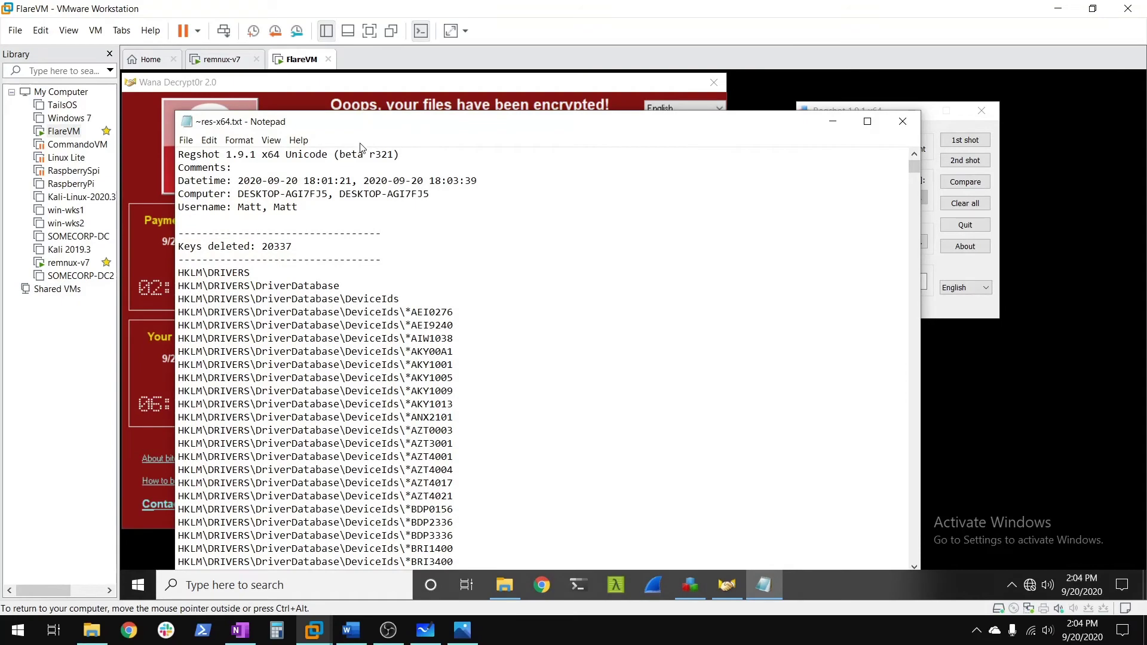
left_click_drag(389, 130, 476, 89)
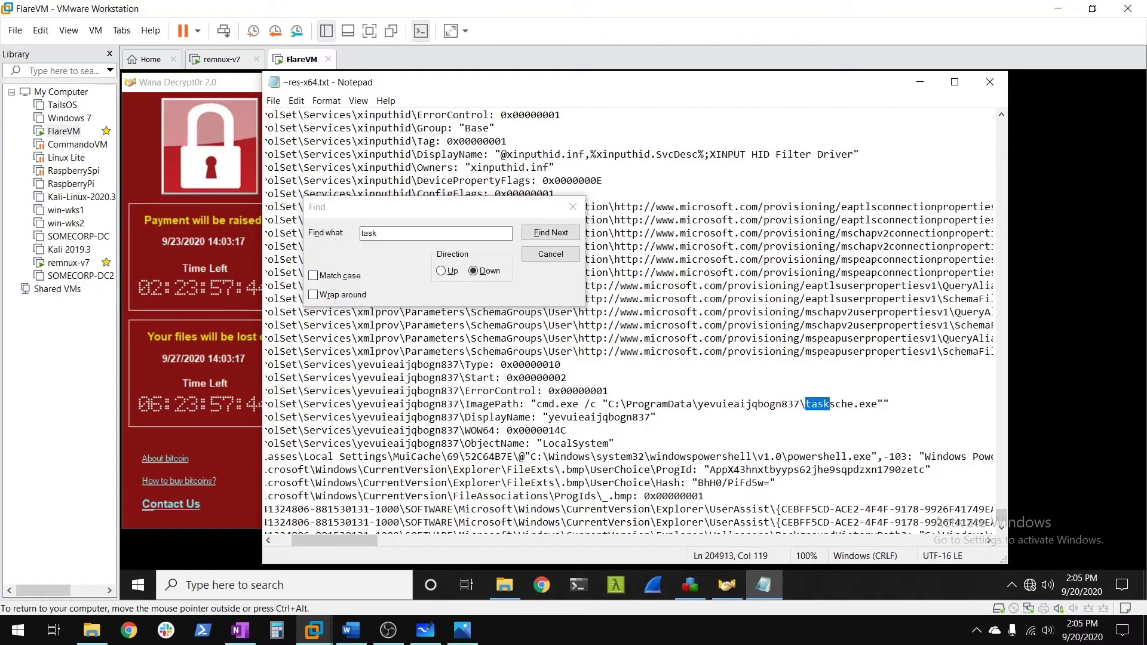
Search the comparison report for "task", highlight tasksche.exe in the matching ImagePath entry, and close the search.
left_click(407, 232)
left_click_drag(380, 233, 372, 232)
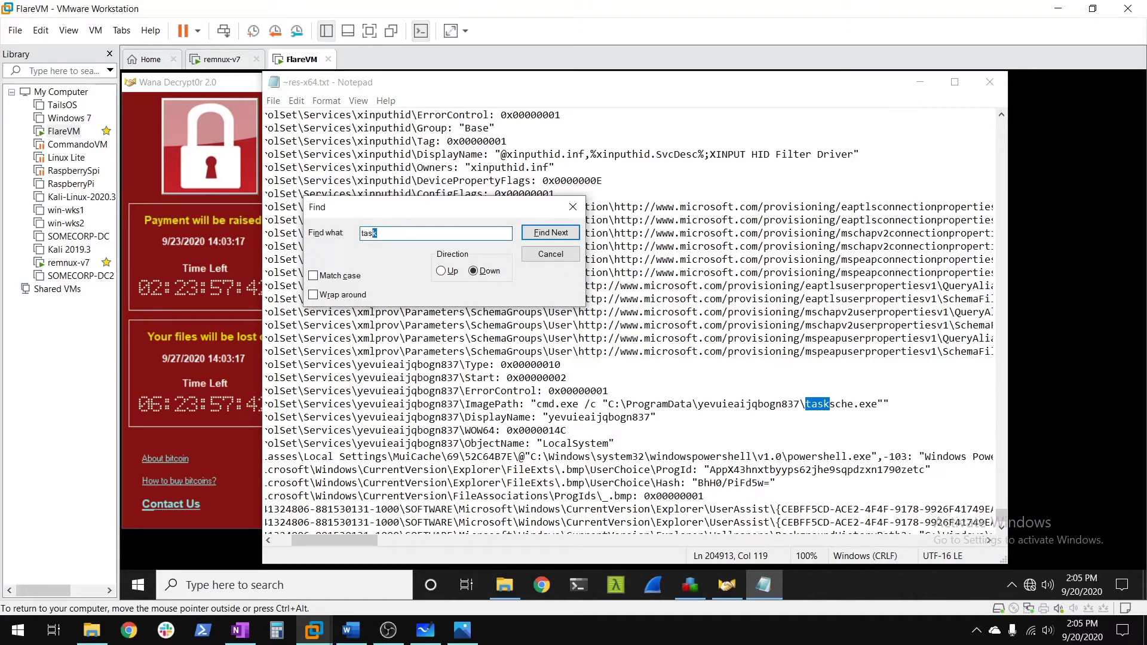
left_click_drag(805, 404, 877, 404)
left_click(877, 404)
left_click_drag(692, 404, 890, 404)
left_click_drag(806, 404, 878, 404)
left_click(668, 404)
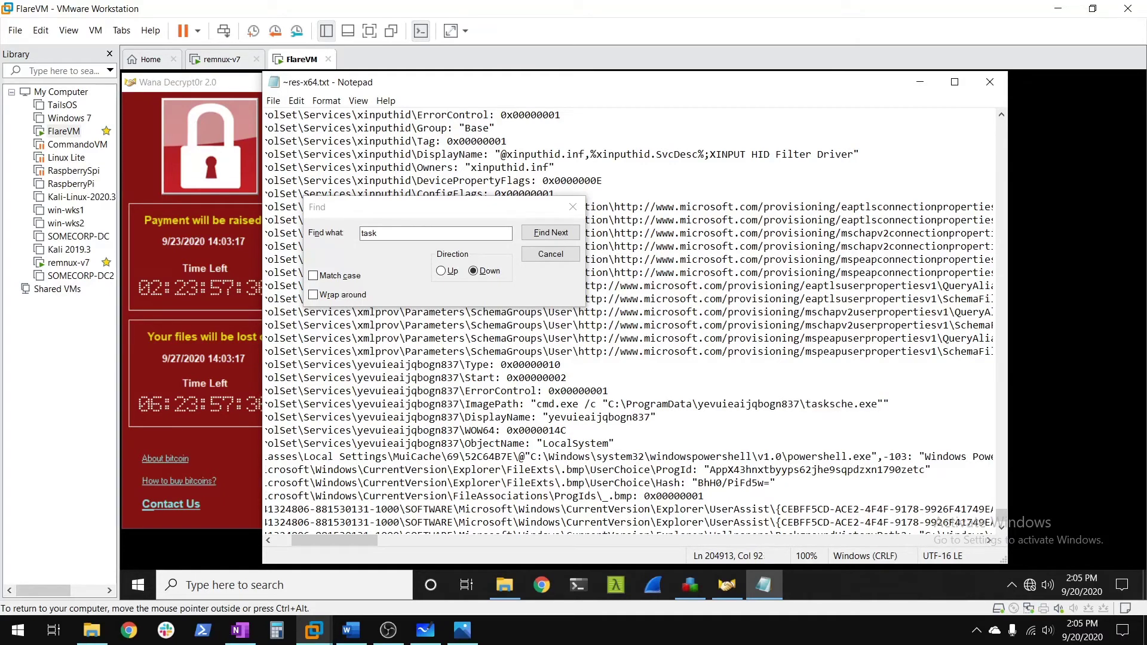
left_click(572, 207)
Examine the cmd.exe /c command in the yevuieaijqbogn837 service's ImagePath, bringing the report back in front of the ransom window.
left_click_drag(542, 404, 621, 404)
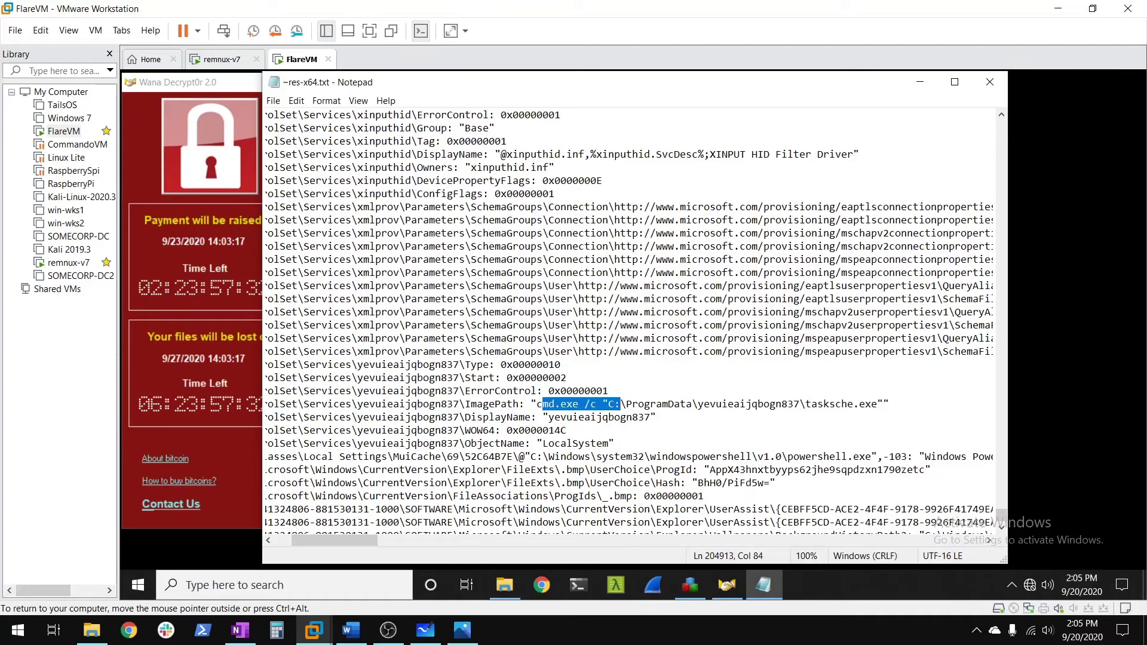
left_click(560, 364)
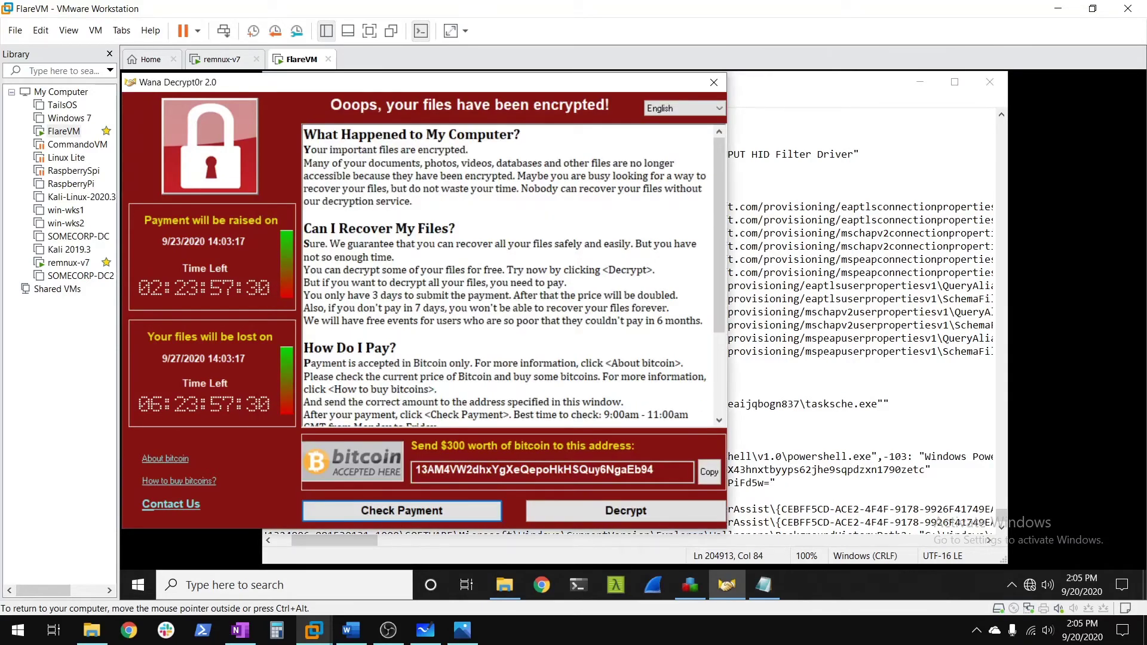
left_click(764, 584)
left_click_drag(476, 404, 699, 404)
left_click(622, 404)
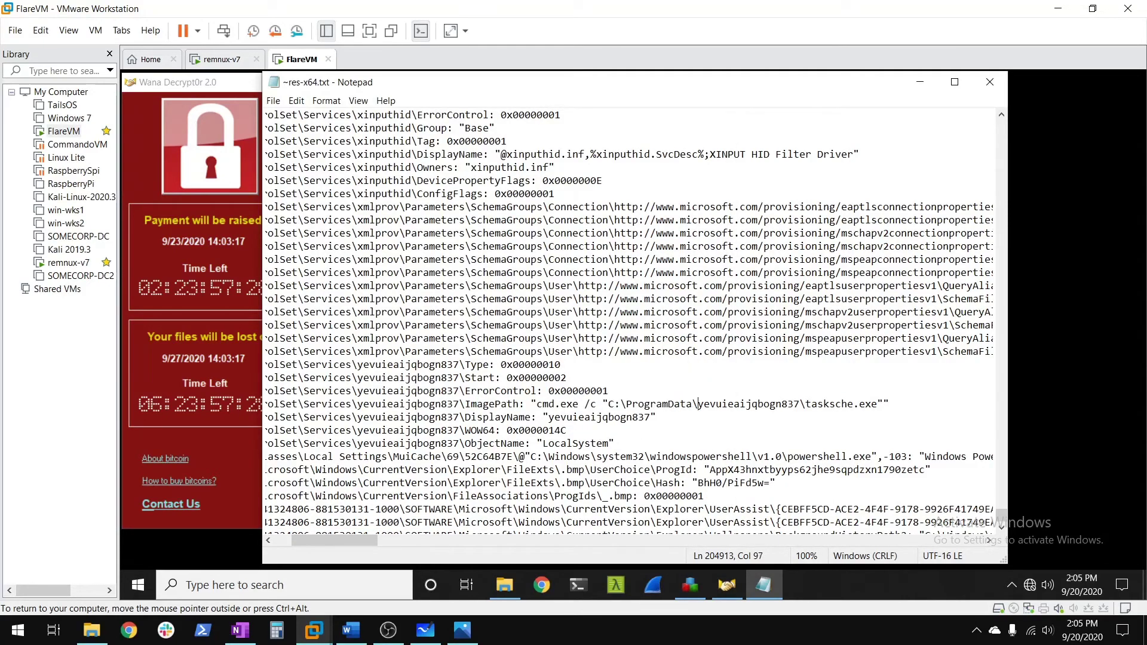
left_click_drag(622, 404, 567, 403)
left_click(704, 403)
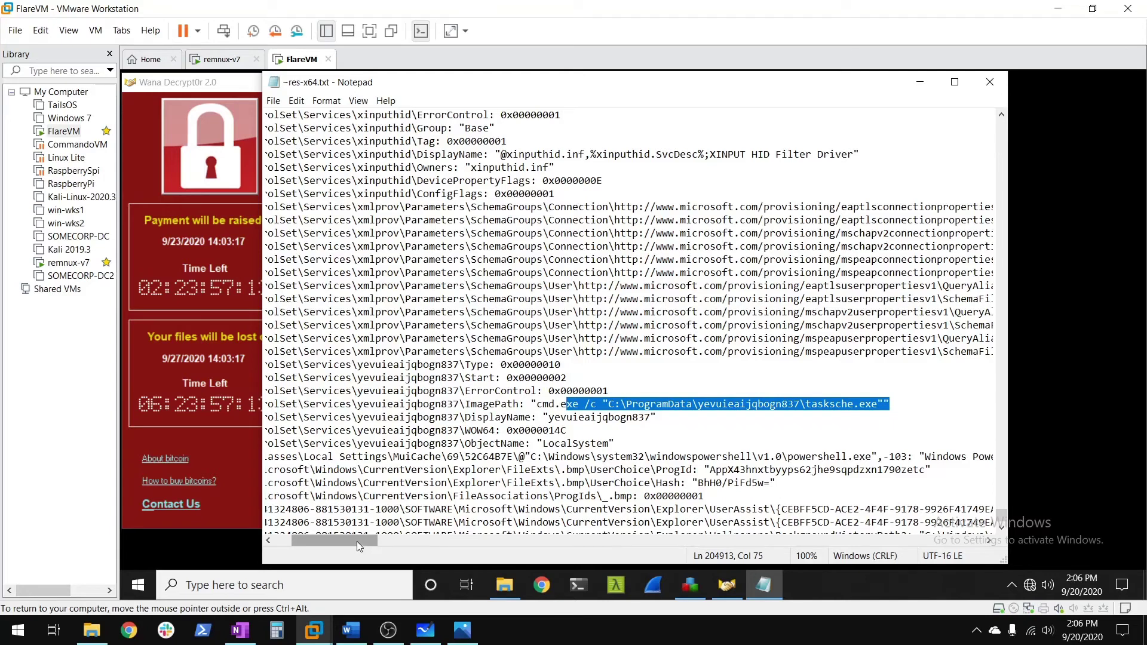
Trace the full ImagePath line from its HKLM\SYSTEM\CurrentControlSet\Services key through to the command it runs.
left_click_drag(356, 541, 332, 540)
left_click(332, 404)
left_click_drag(333, 404, 708, 404)
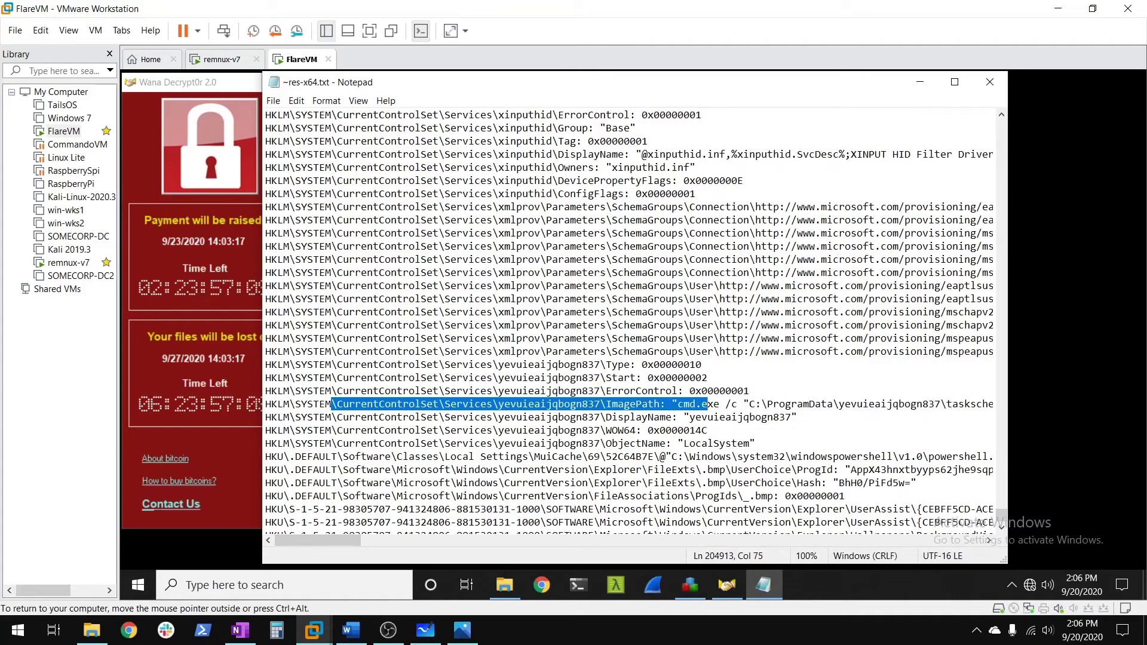
left_click_drag(947, 404, 775, 404)
left_click_drag(385, 540, 377, 540)
left_click_drag(673, 404, 769, 404)
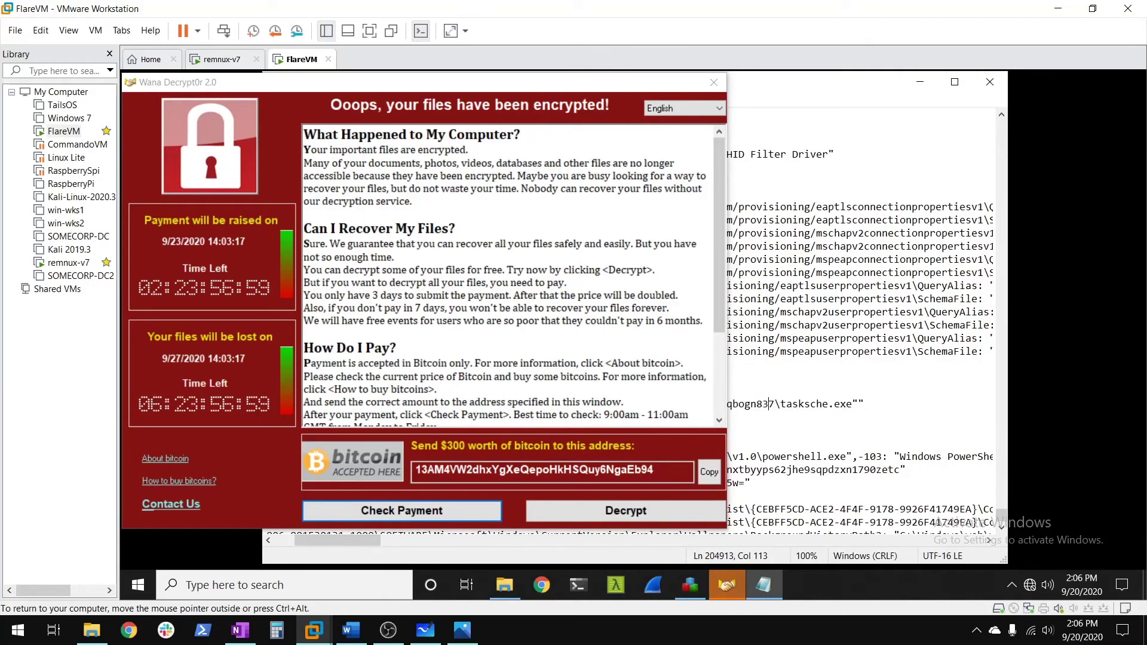
Close the Wana Decrypt0r 2.0 window and highlight the ProgramData folder and tasksche.exe in the service's ImagePath.
left_click(714, 81)
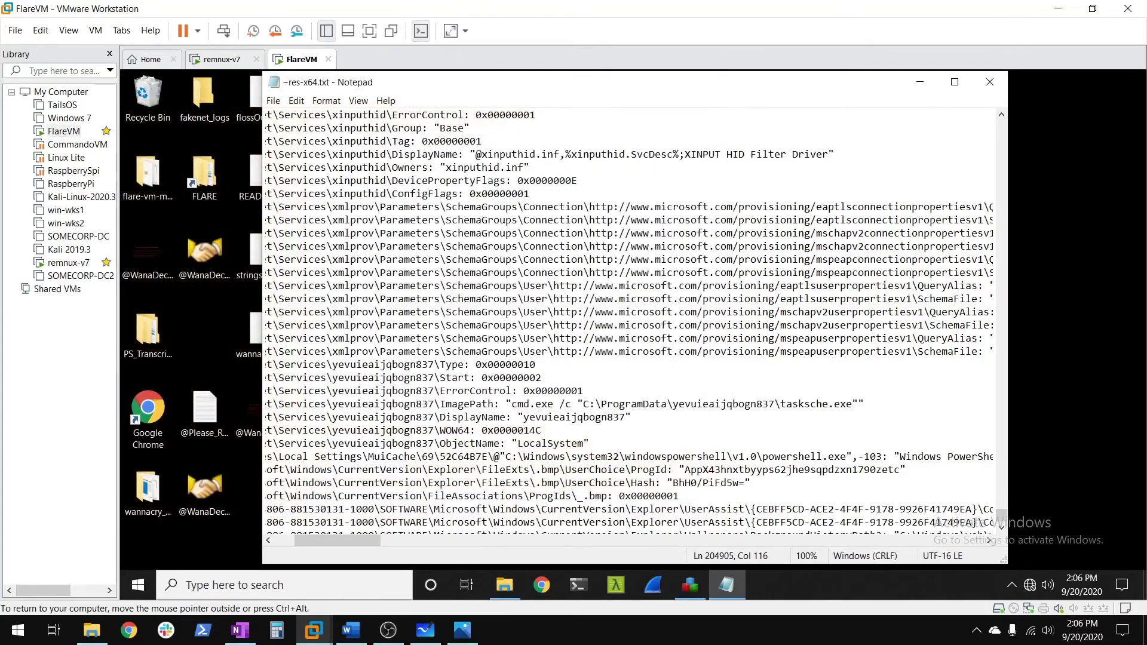
left_click_drag(607, 404, 662, 404)
left_click(661, 404)
left_click_drag(854, 404, 775, 404)
left_click_drag(338, 540, 318, 540)
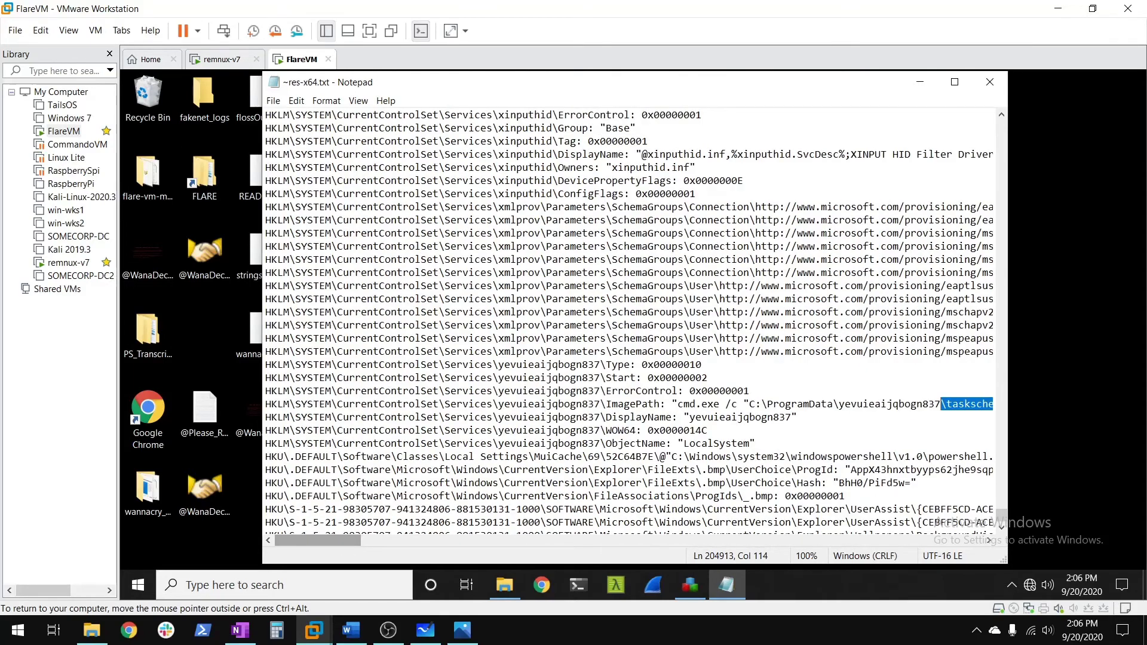
Highlight the service's registry key path in the report, and select the tasksche.exe file name at the end of its command.
left_click_drag(601, 404, 265, 403)
left_click(457, 417)
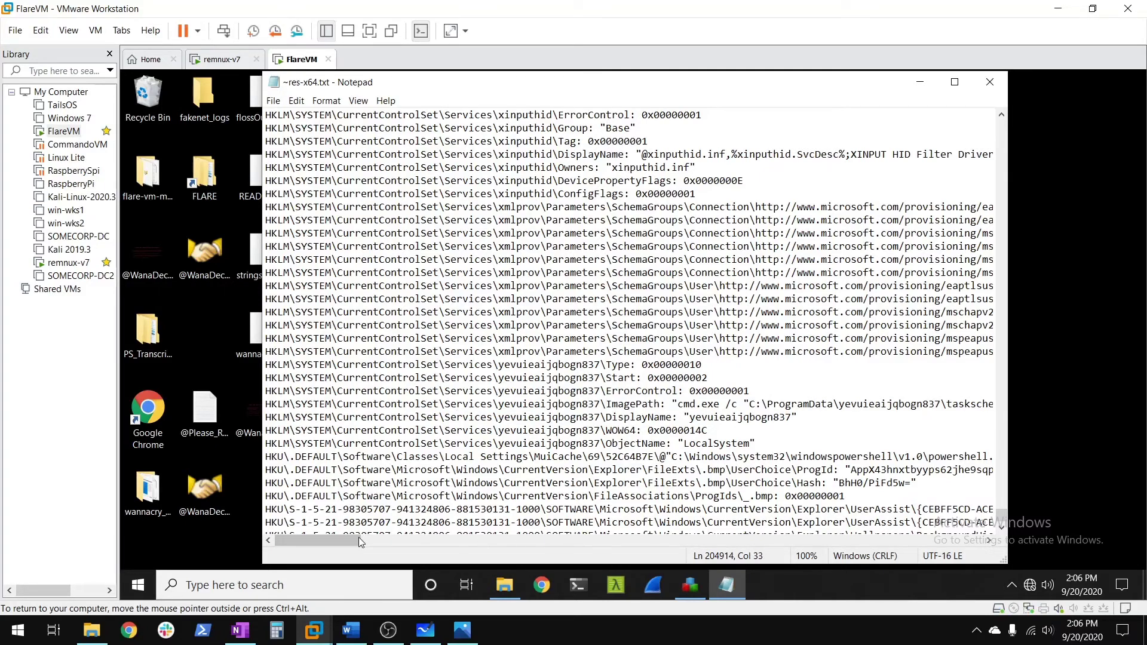
left_click_drag(358, 540, 377, 540)
double_click(826, 404)
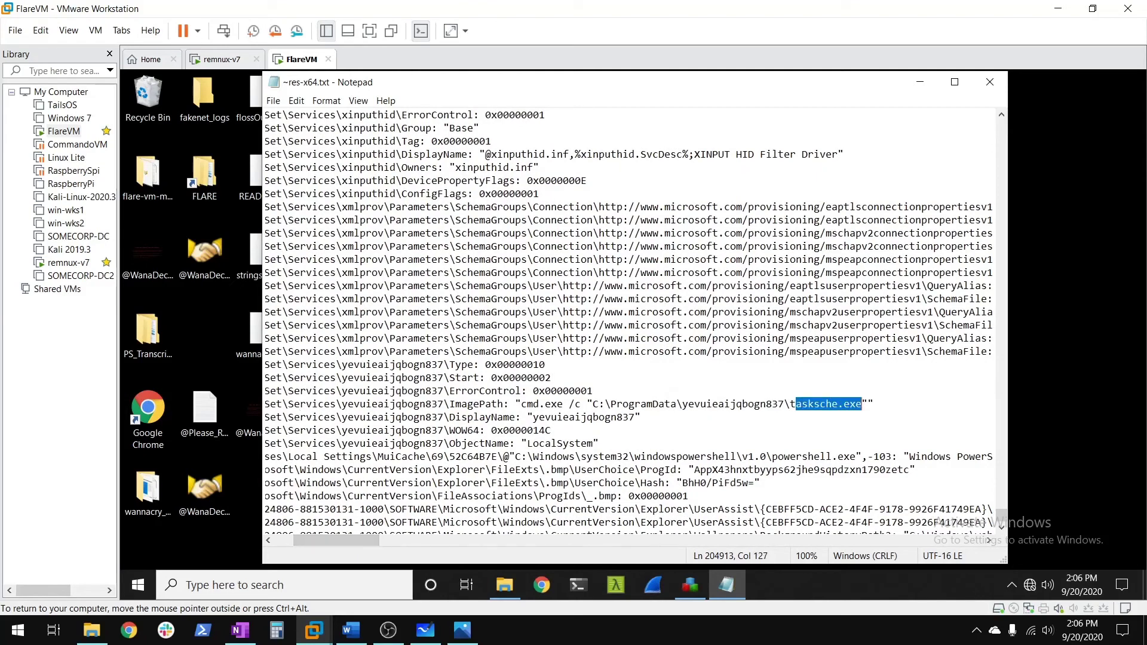
left_click(863, 403)
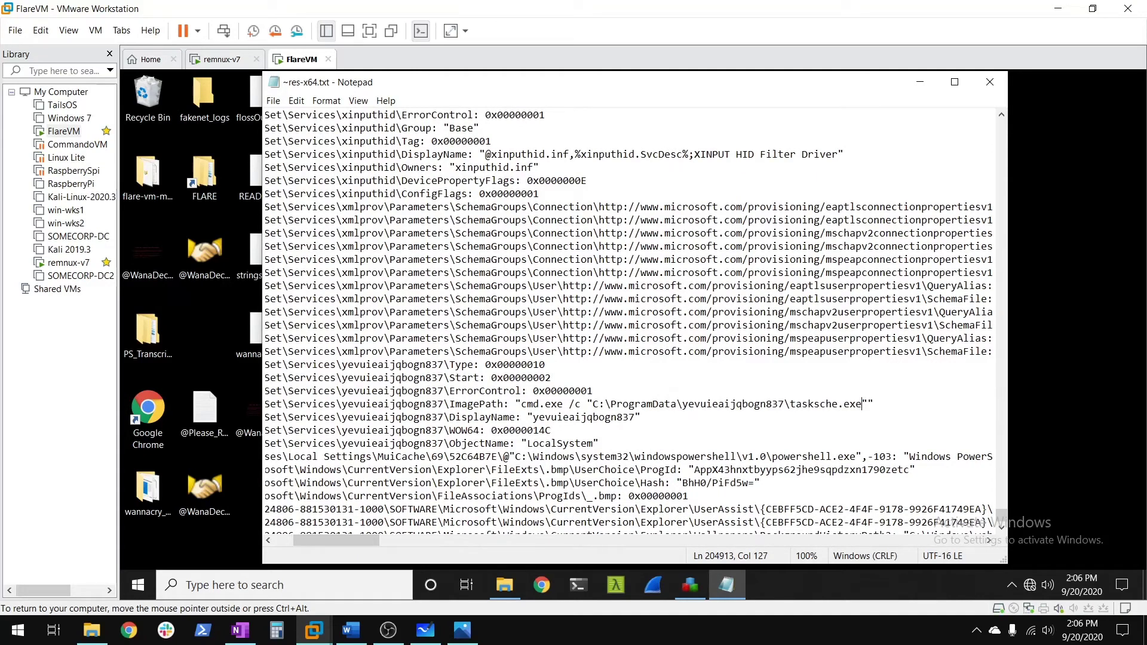